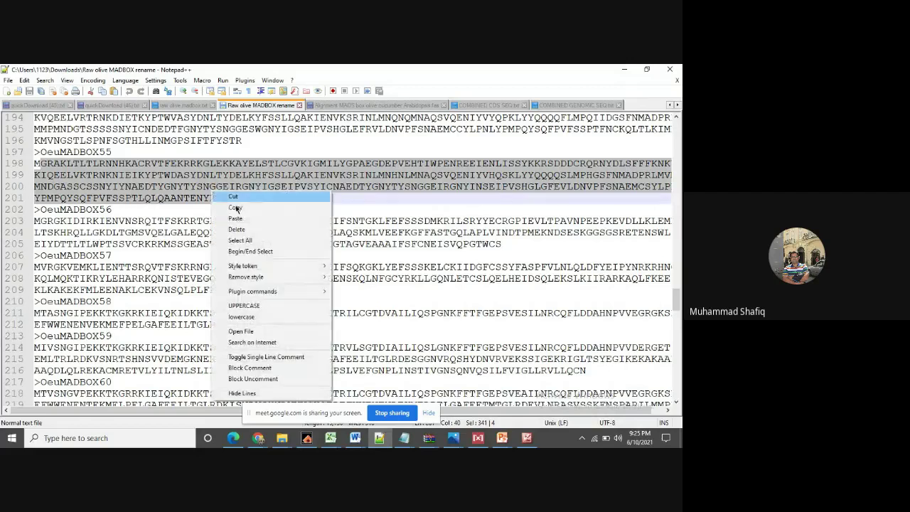
- Copy the selected OeuMADBOX55 protein sequence and open the Phytozome portal in a new browser tab
left_click(235, 208)
left_click(626, 69)
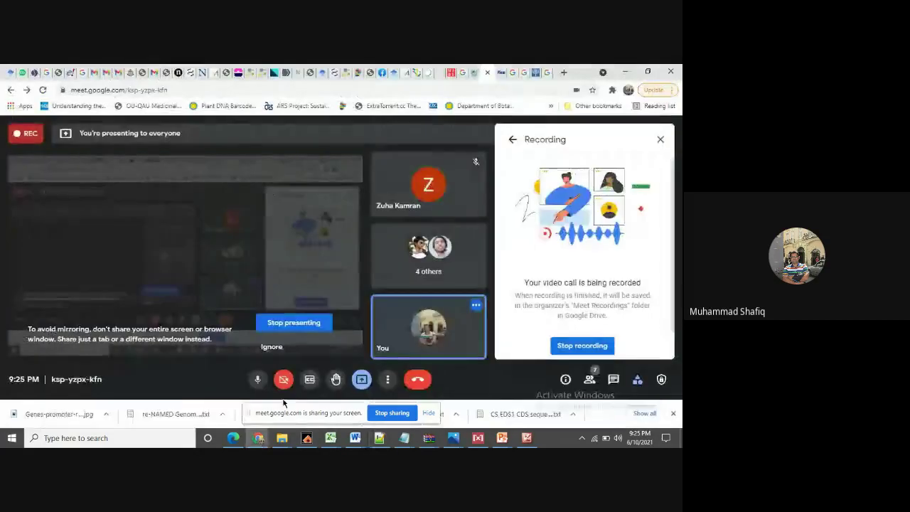
left_click(564, 72)
type("phyt")
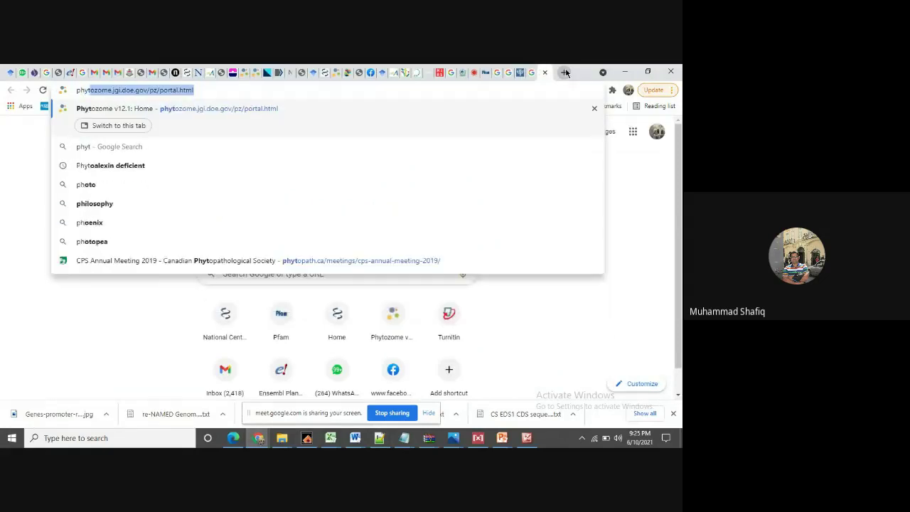
key("Return")
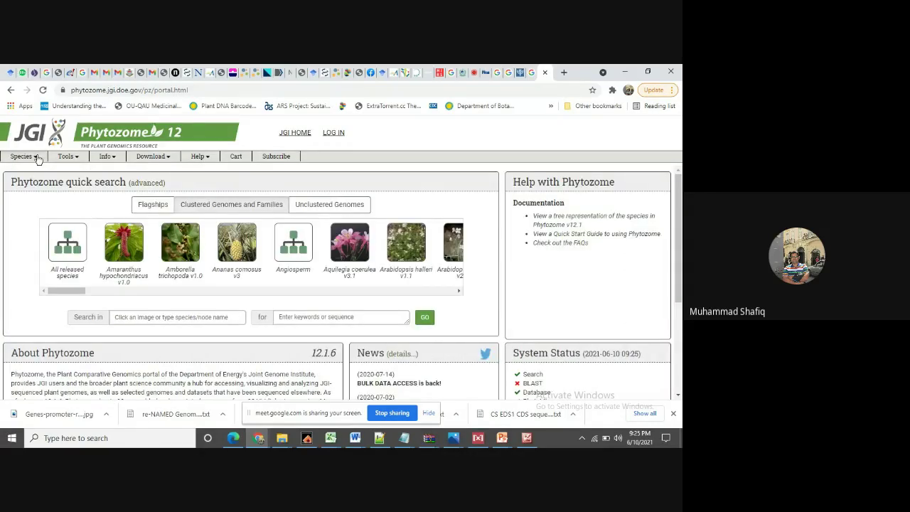
- Open the BLAST search for Cucumis sativus v1.0 and set its target type to Proteome
left_click(36, 157)
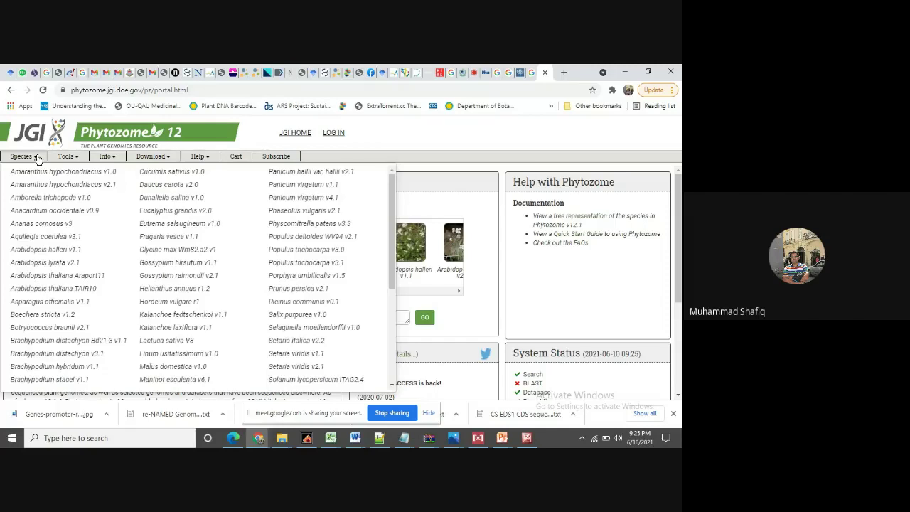
left_click(171, 171)
left_click(276, 251)
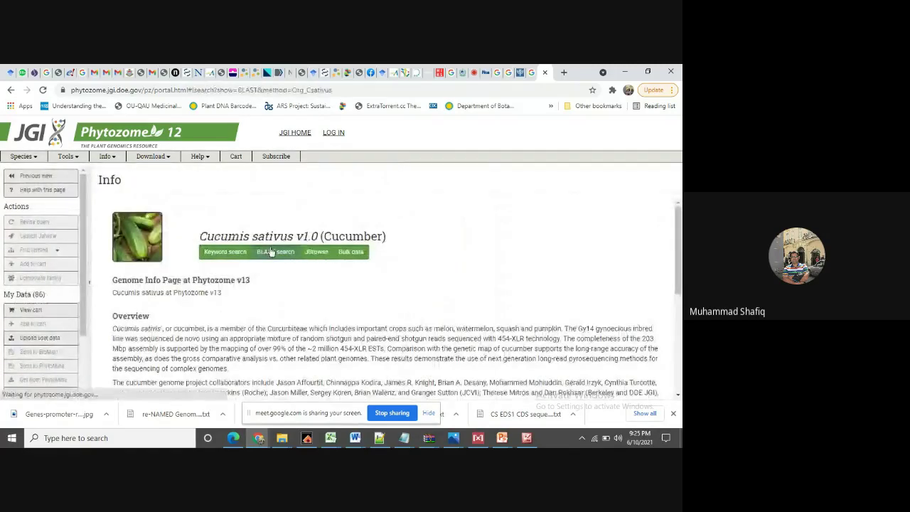
left_click(421, 369)
left_click(417, 394)
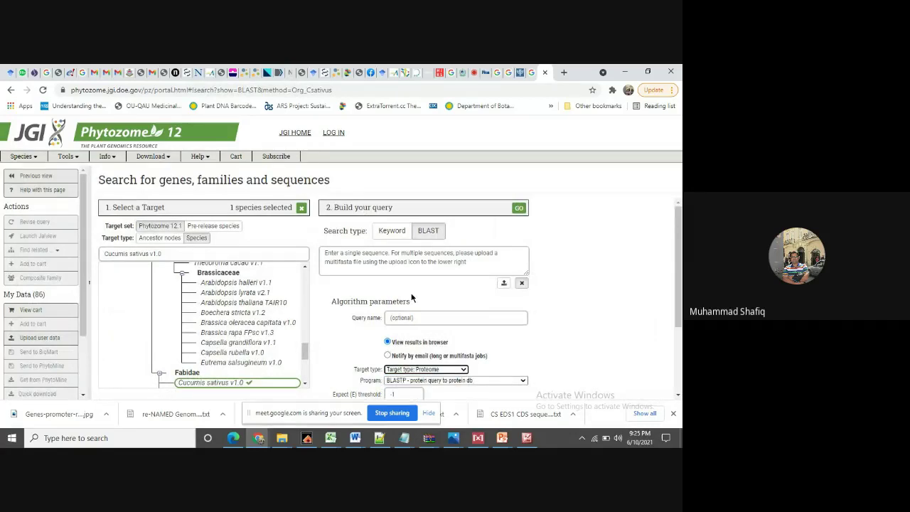
- Paste the copied protein sequence as the query and run the BLASTP search
left_click(415, 256)
key("ctrl+v")
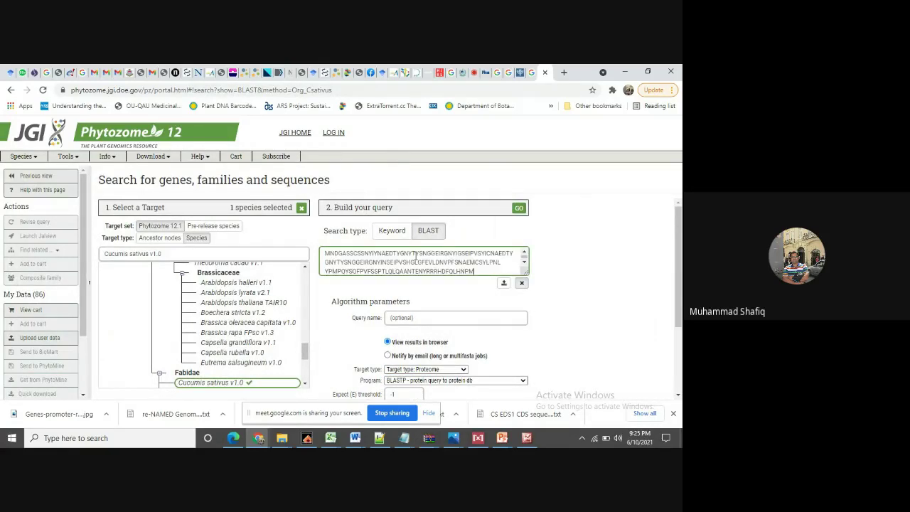
left_click(519, 208)
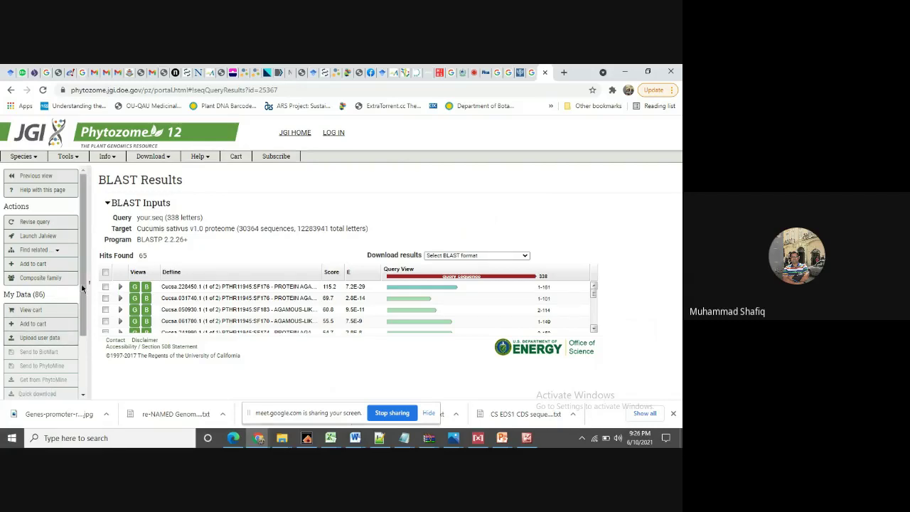
- Examine the Quick download options for all transcripts in the cart, and return to the BLAST results without downloading
left_click(41, 312)
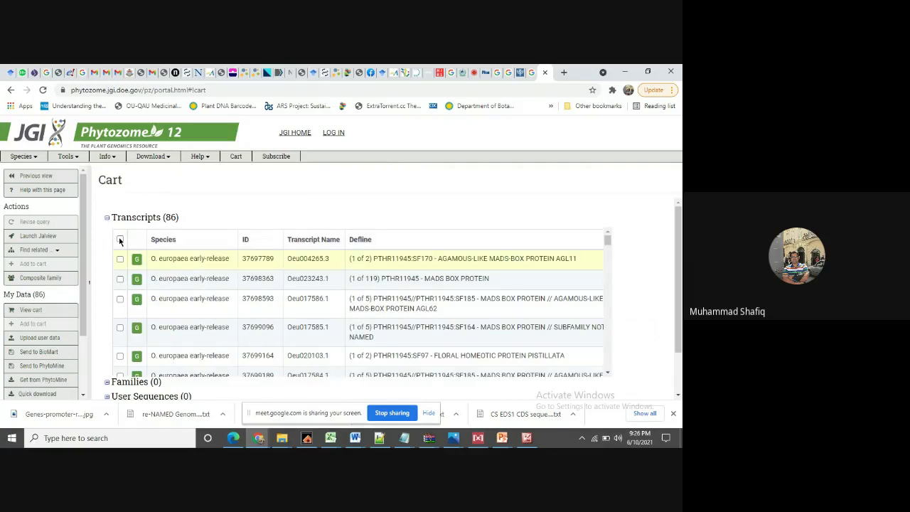
left_click(120, 239)
left_click_drag(86, 277, 81, 347)
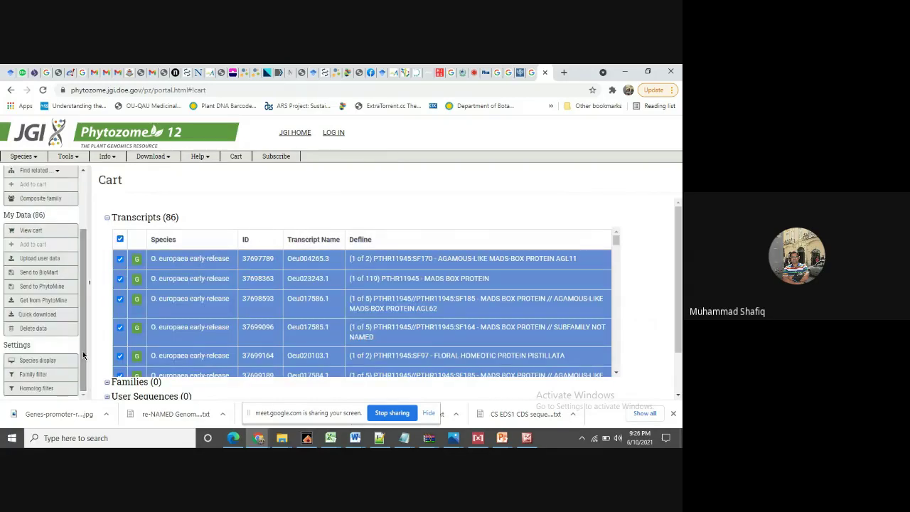
left_click(44, 318)
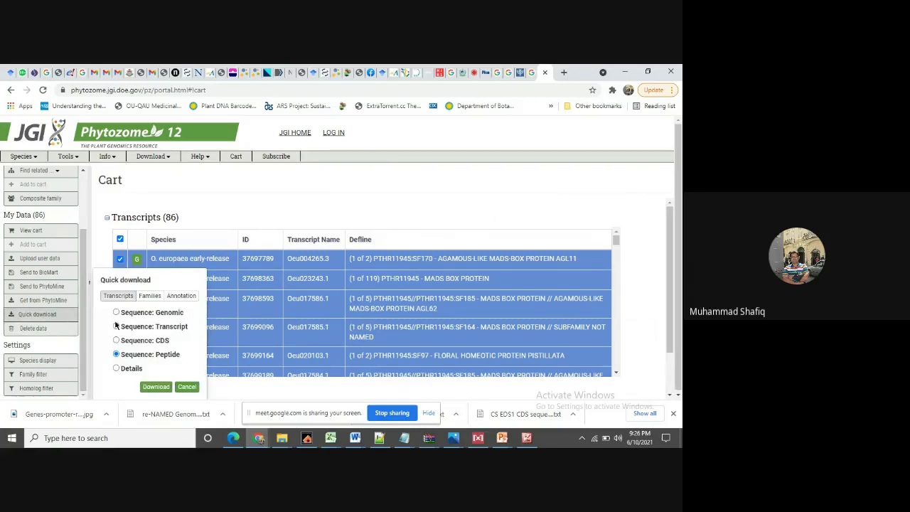
left_click(178, 299)
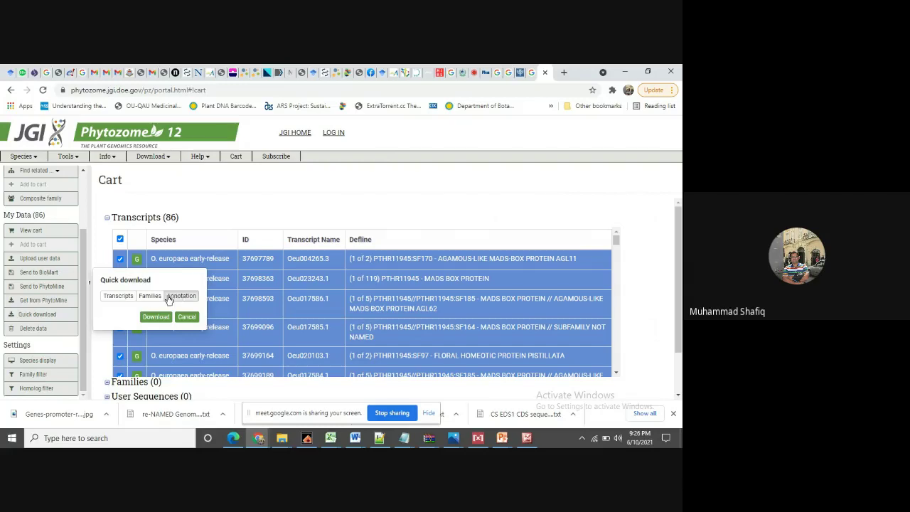
left_click(145, 300)
left_click(120, 301)
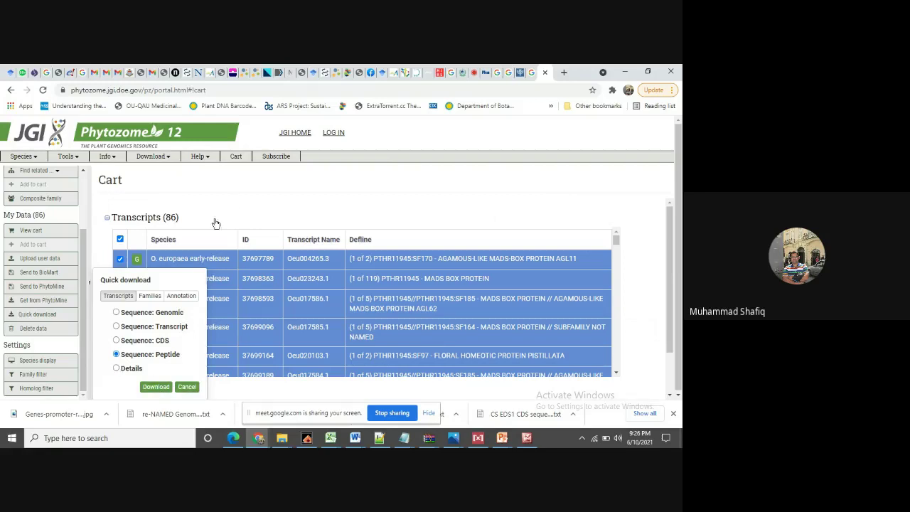
left_click(10, 90)
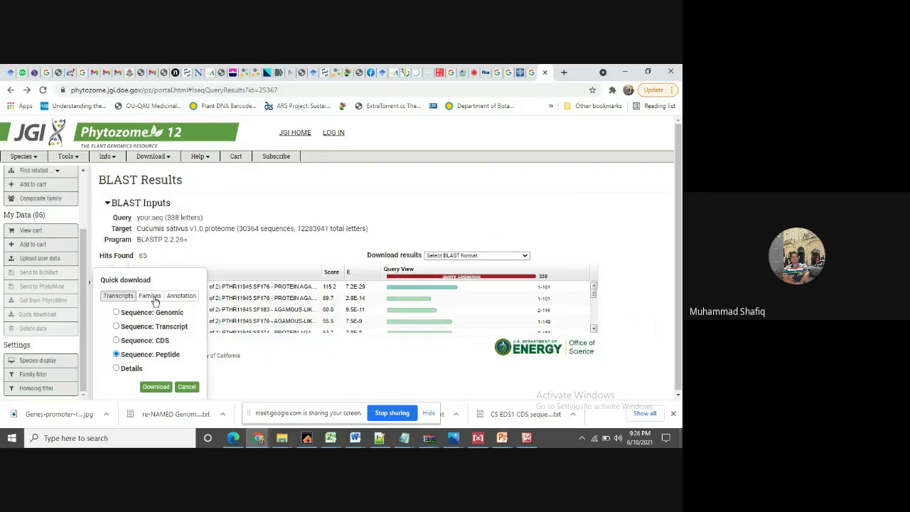
key("ctrl+a")
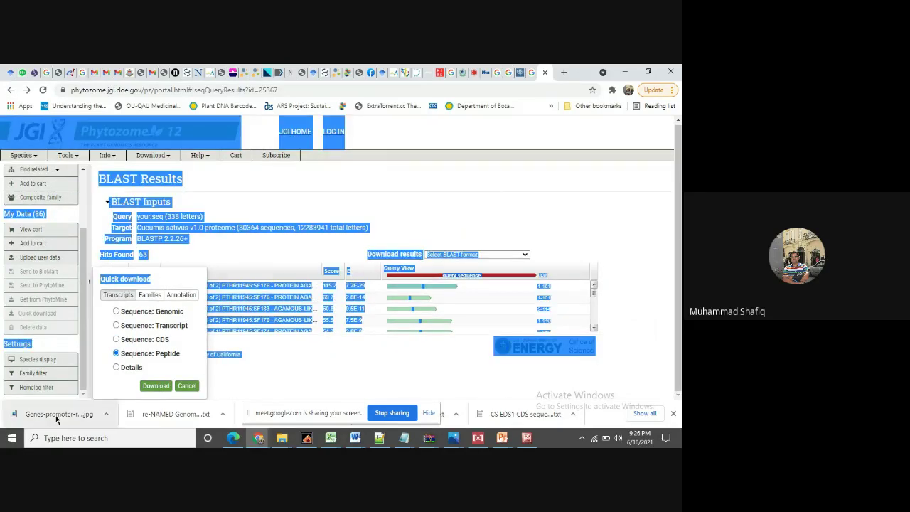
left_click(626, 214)
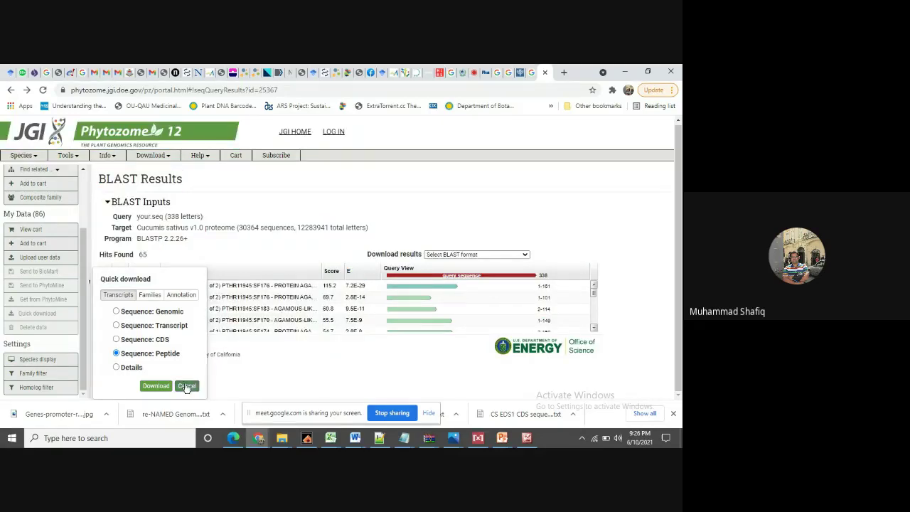
left_click(187, 386)
- Open the gene page of the top BLAST hit, Cucsa.228450.1, and display its genomic sequence at the start of the coding region
left_click(135, 287)
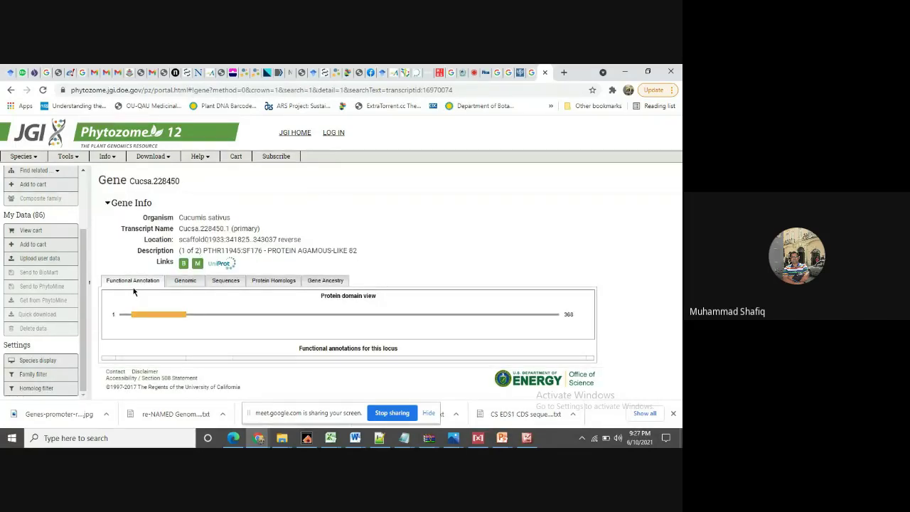
left_click(226, 281)
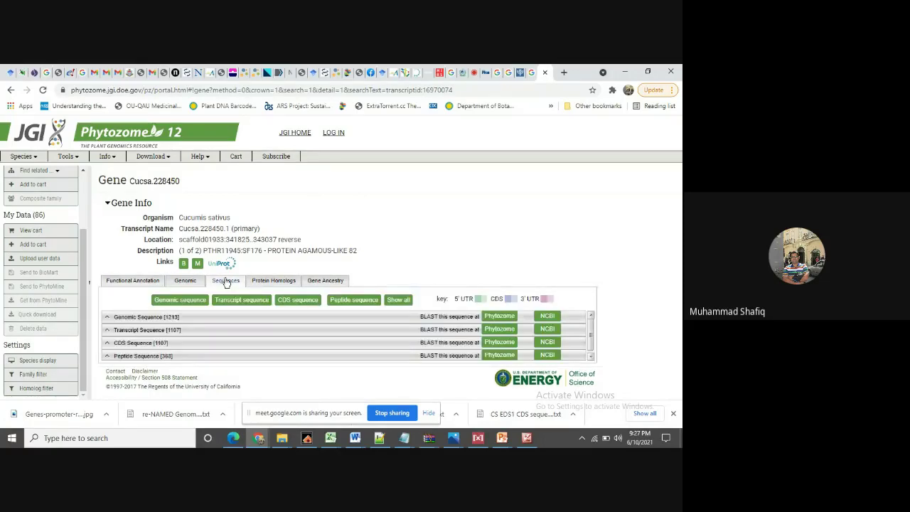
left_click(179, 299)
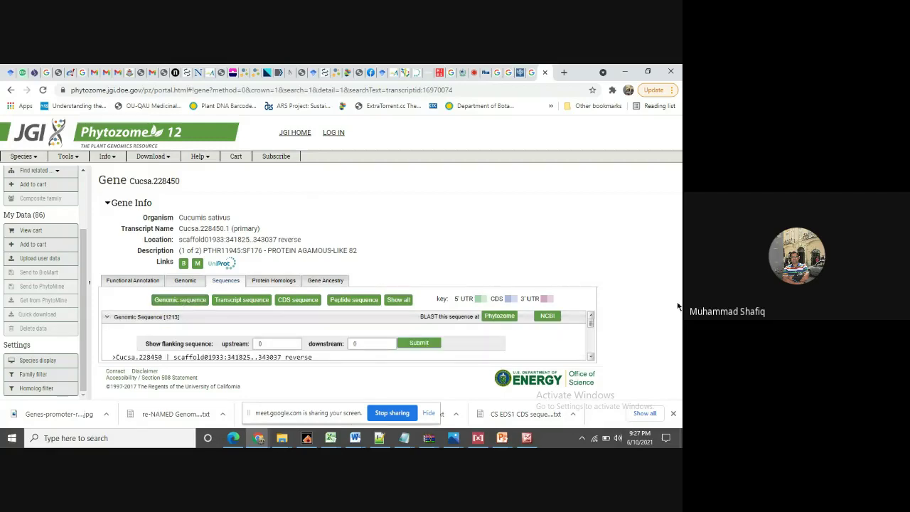
left_click(591, 356)
left_click(590, 357)
left_click(591, 357)
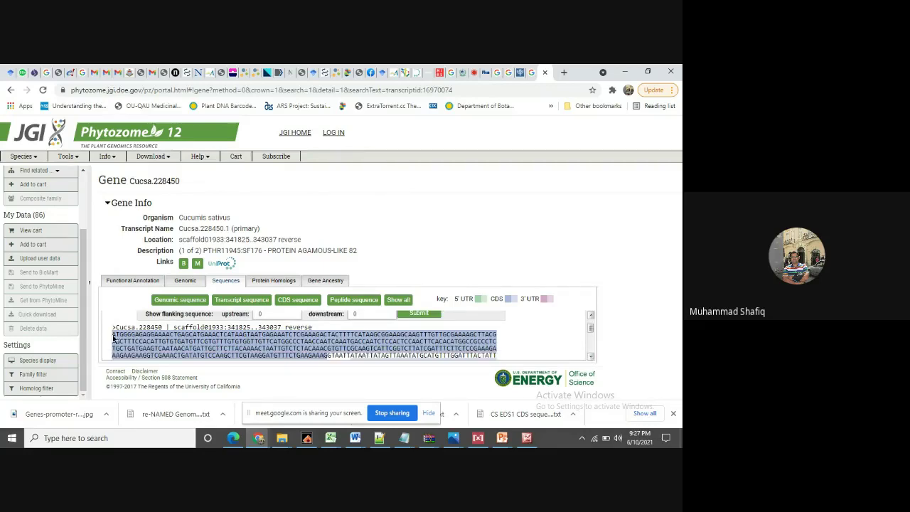
left_click_drag(112, 339, 126, 340)
- Set the upstream flanking sequence to 1000 and submit it for the genomic sequence
left_click(264, 313)
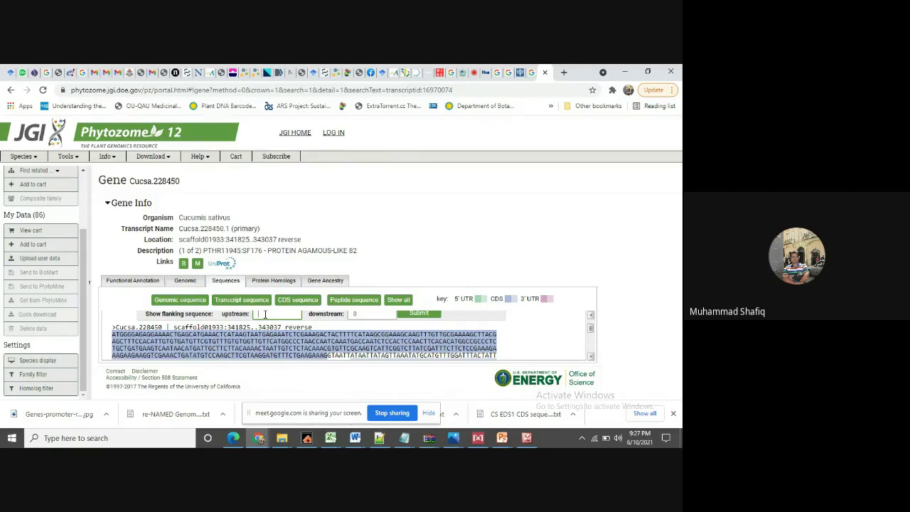
type("1000")
left_click(425, 317)
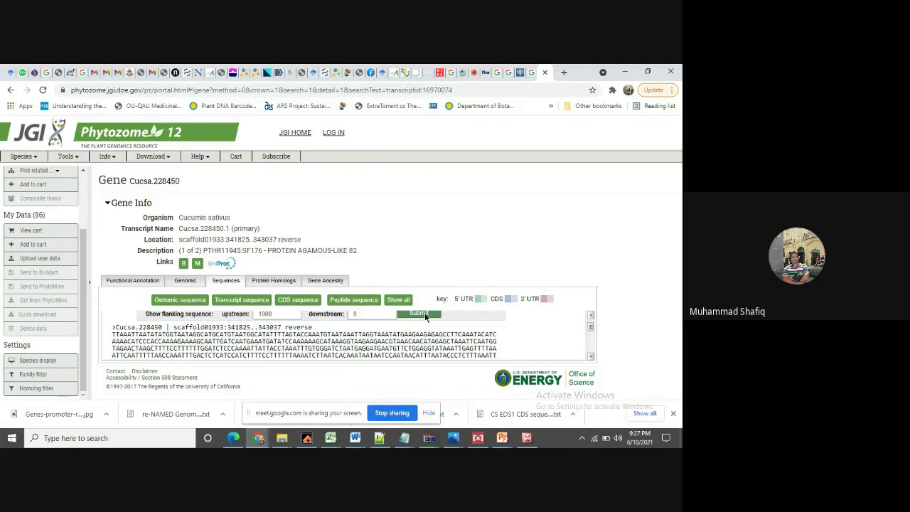
- Copy the Cucsa.228450 header and the upstream sequence that precedes the highlighted ATG start of the coding region
left_click(590, 357)
left_click(589, 358)
left_click(589, 358)
left_click(590, 358)
left_click(589, 358)
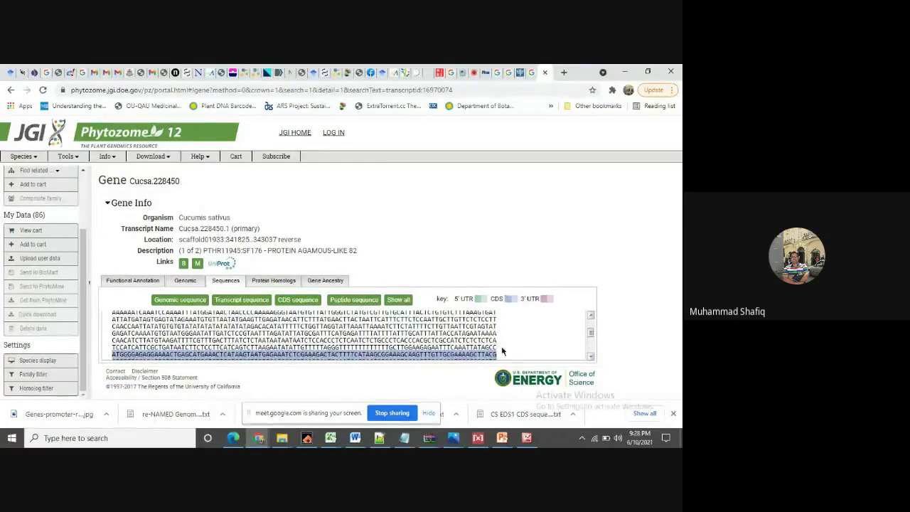
left_click_drag(498, 349, 111, 319)
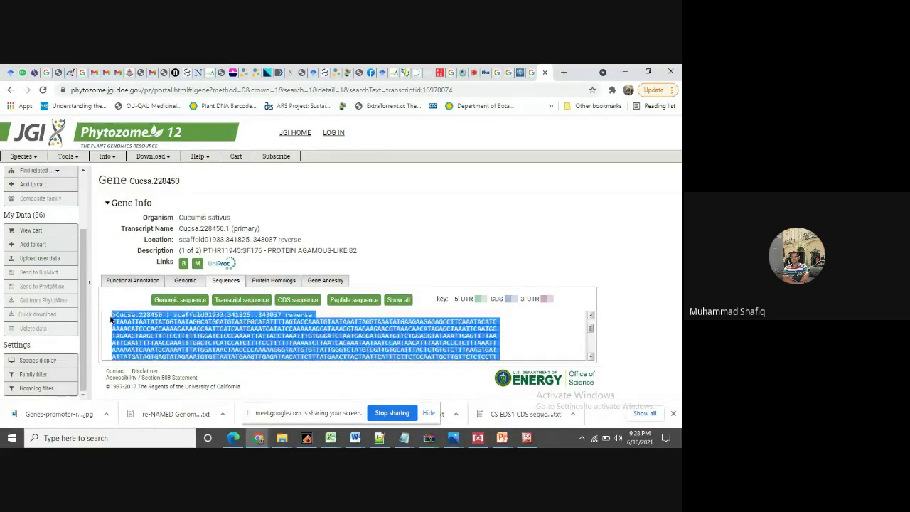
right_click(135, 321)
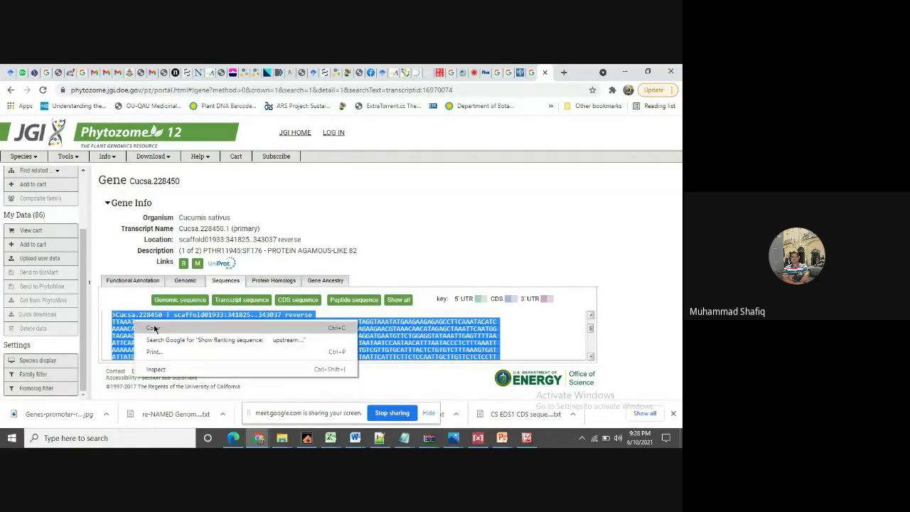
left_click(155, 327)
- Switch to Notepad++ and paste the copied upstream sequence into a new document
left_click(381, 439)
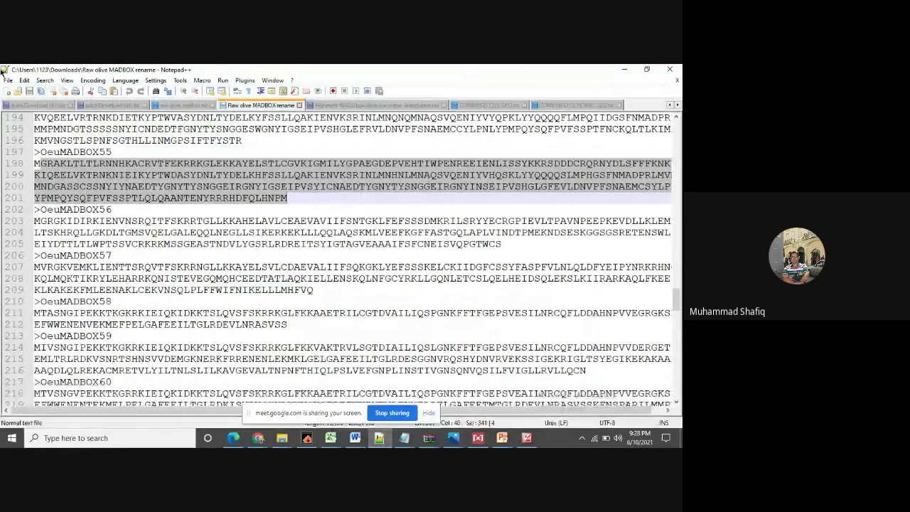
key("ctrl+n")
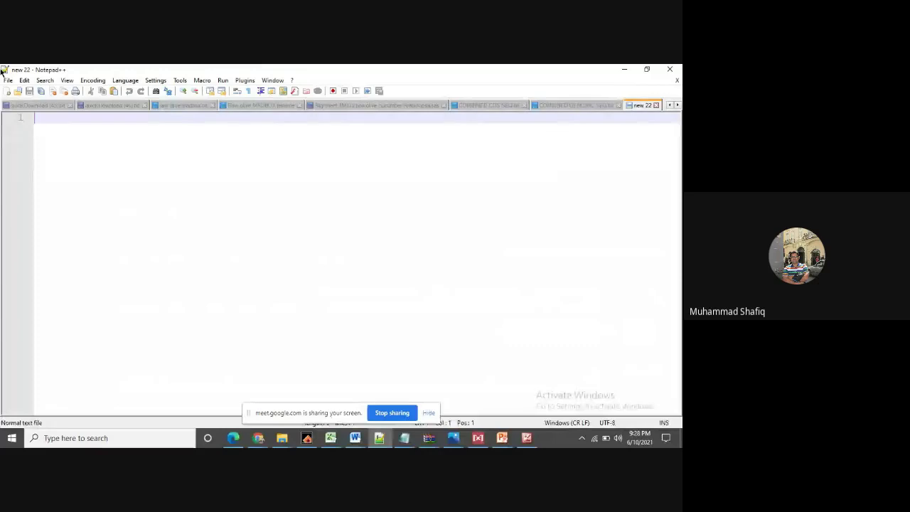
key("ctrl+v")
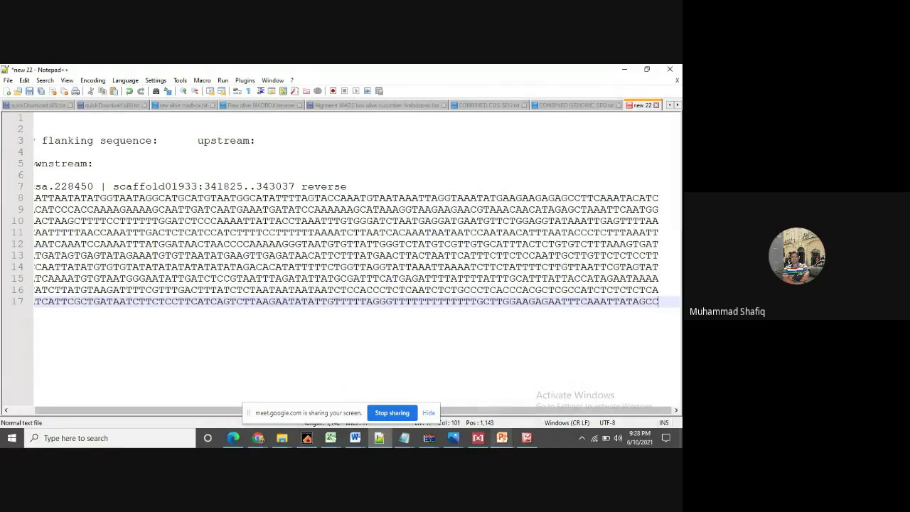
left_click_drag(484, 414, 458, 414)
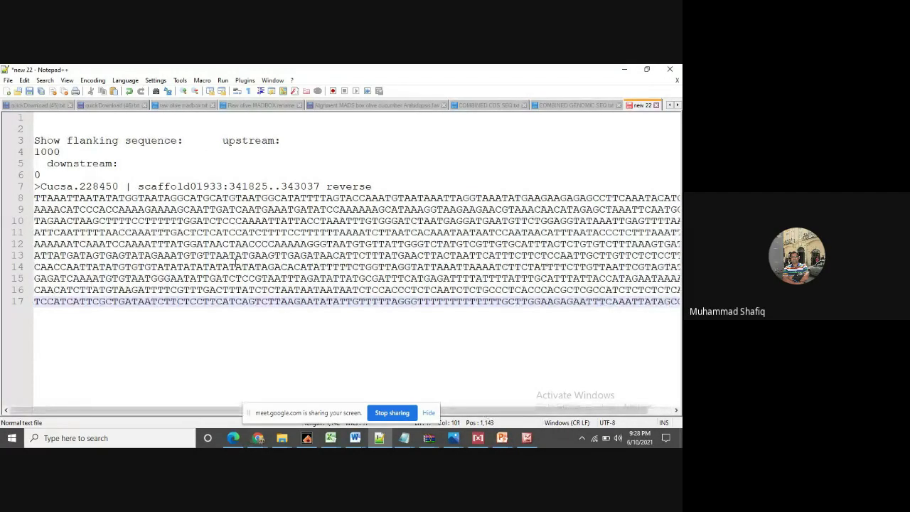
- Replace the Cucsa.228450 header text after the > sign with CsEDS1
left_click_drag(383, 185, 43, 189)
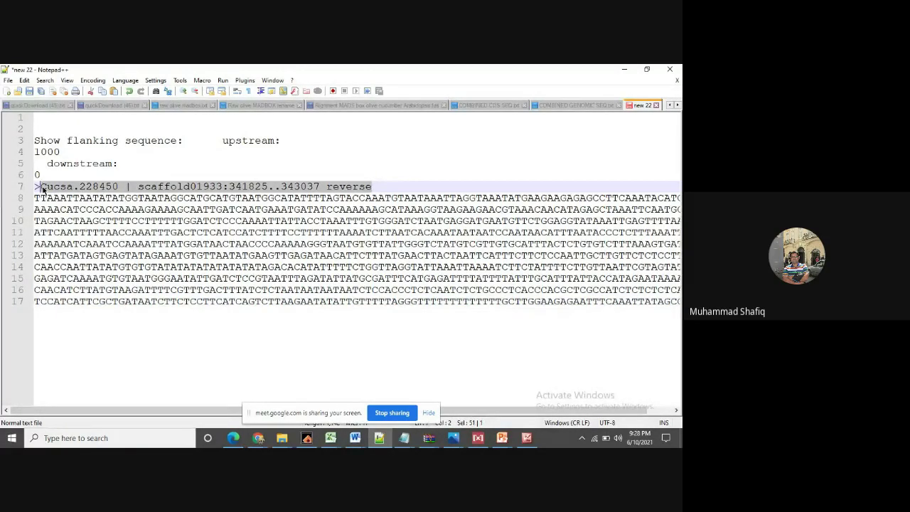
type("CsED")
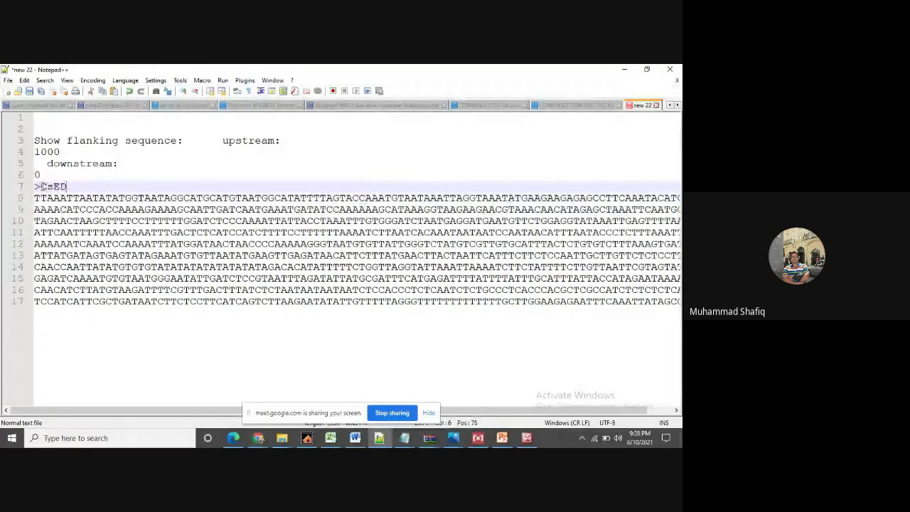
type("s")
type("1")
key("BackSpace")
key("BackSpace")
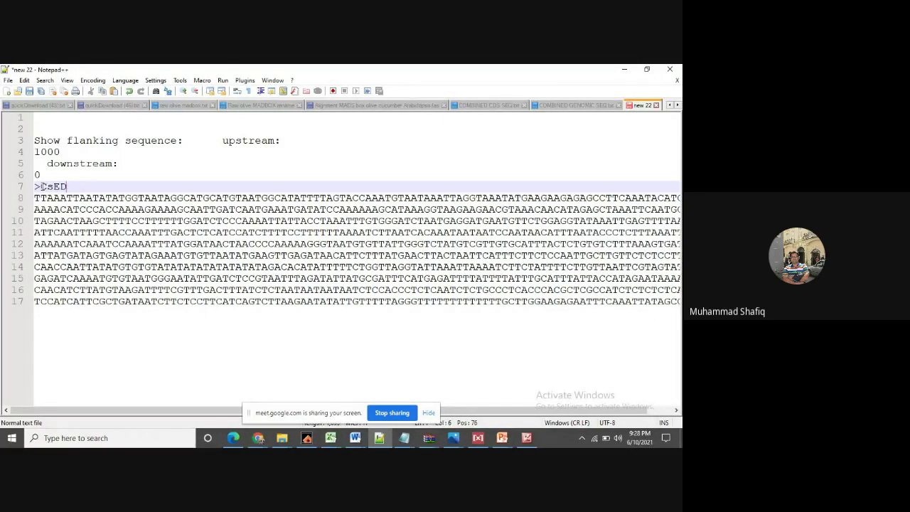
type("S1")
- Delete the blank lines and flanking-sequence form text above the >CsEDS1 header
left_click_drag(46, 175, 34, 117)
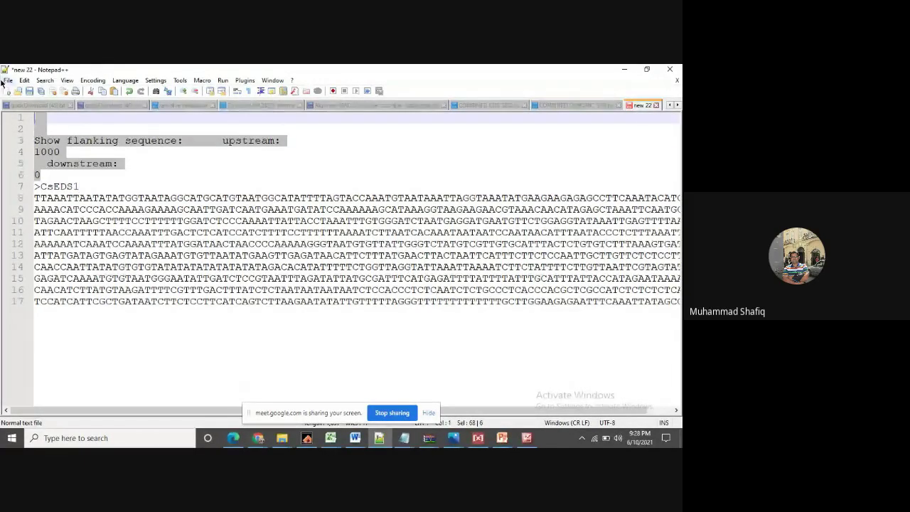
key("Delete")
key("Delete")
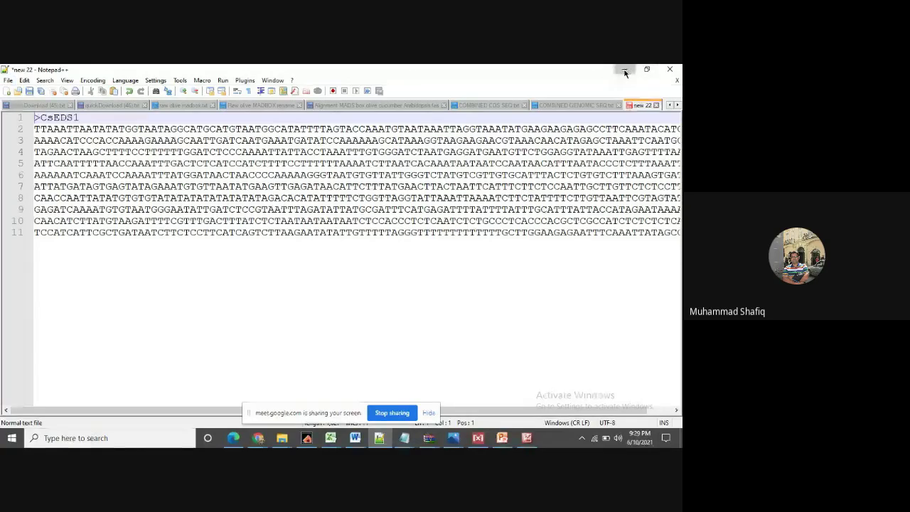
- Switch to the Phytozome gene page and highlight the gene ID in the Gene heading
left_click(624, 71)
left_click(131, 180)
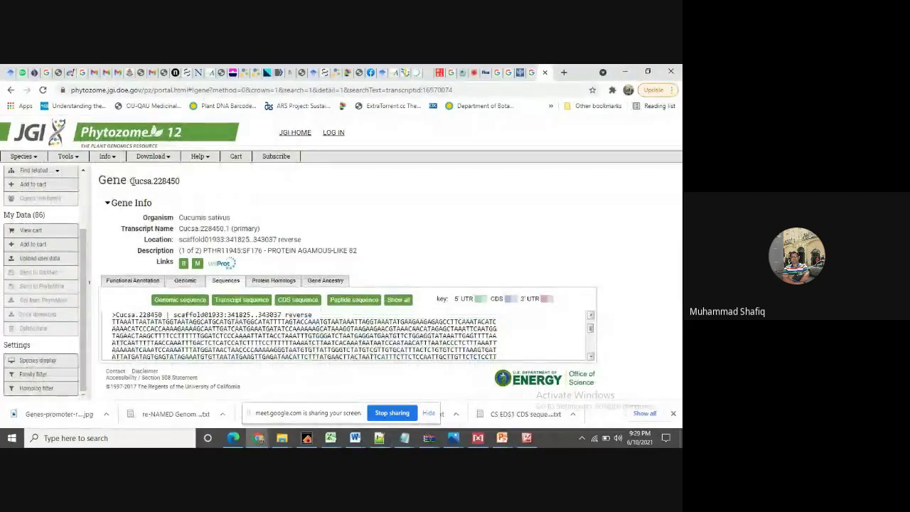
left_click_drag(129, 181, 182, 181)
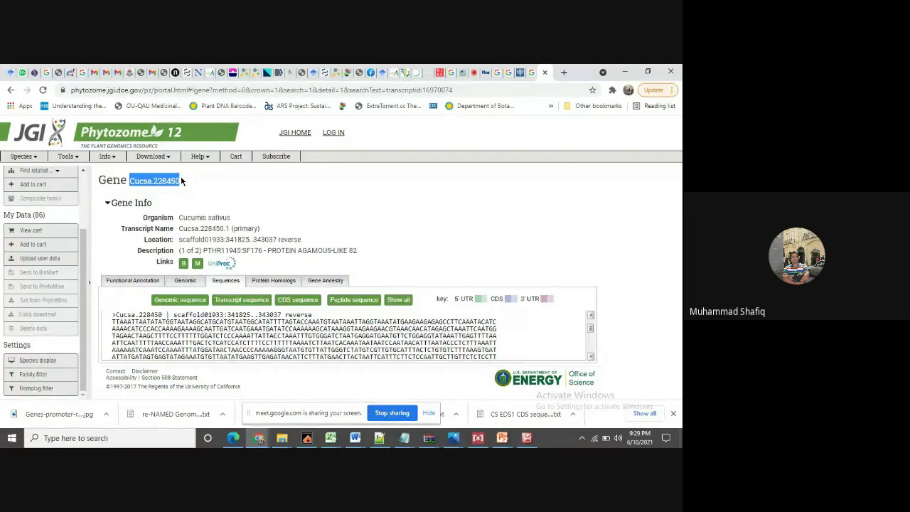
- Switch to Word and check the open Material and Methods document and Document1 for the gene table
left_click(354, 437)
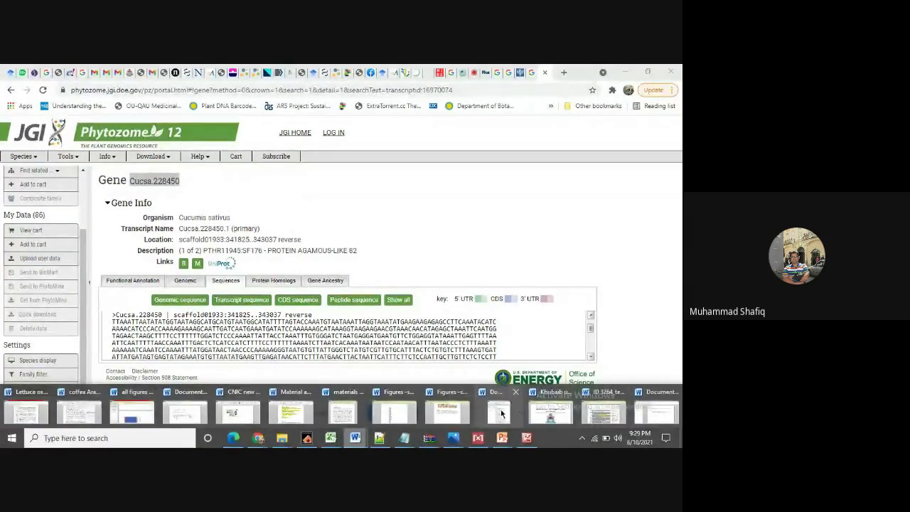
left_click(288, 416)
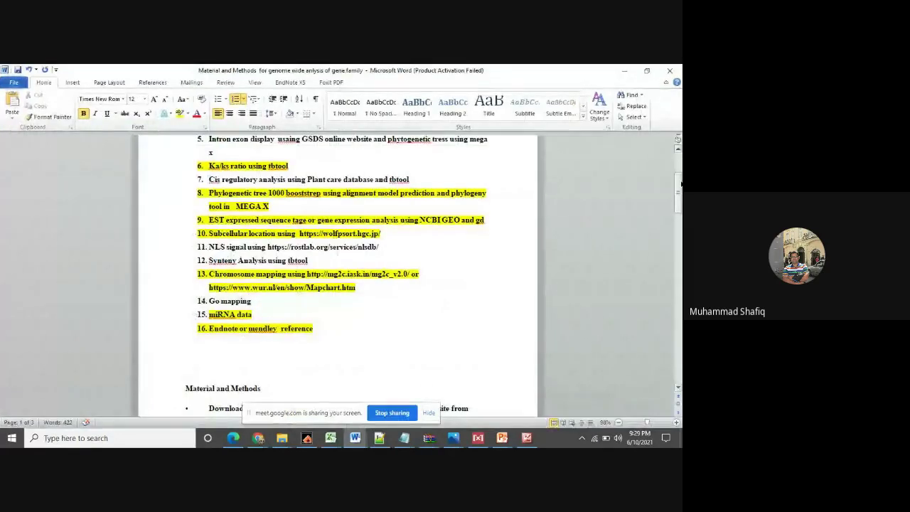
scroll(681, 168, "down", 5)
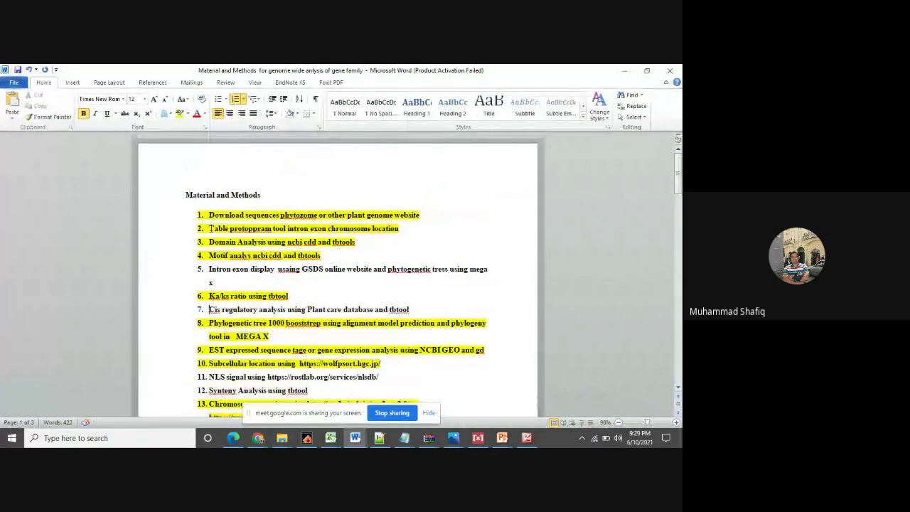
left_click_drag(209, 228, 397, 228)
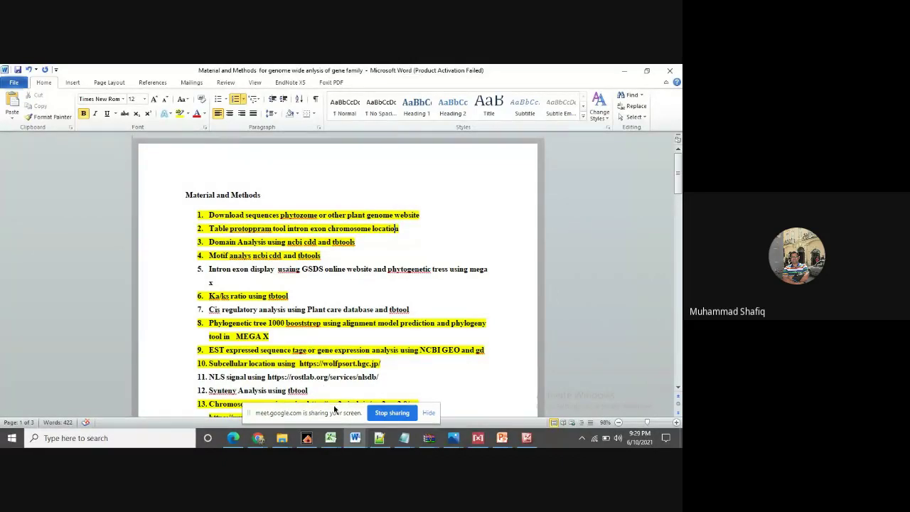
left_click(355, 438)
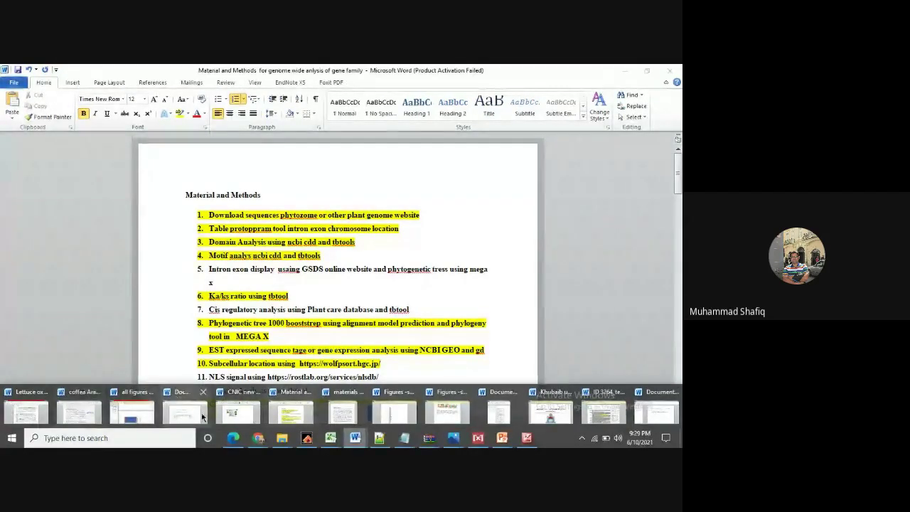
key("alt+Tab")
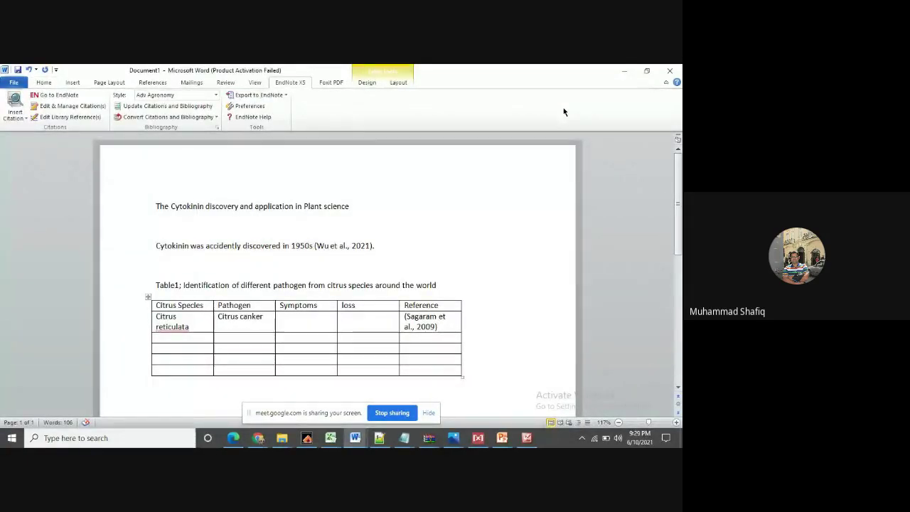
left_click(624, 72)
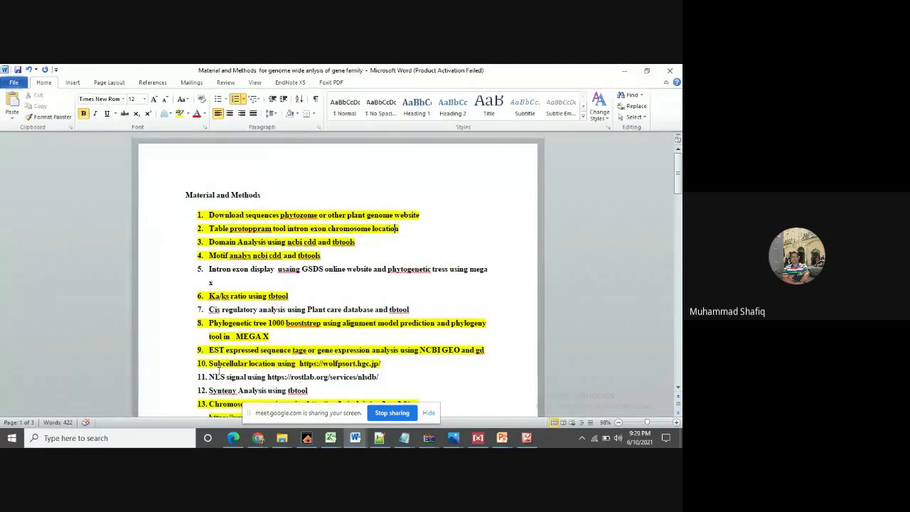
- Switch to File Explorer and open the Cucumber folder under Dell PU > UG student on drive D
left_click(281, 437)
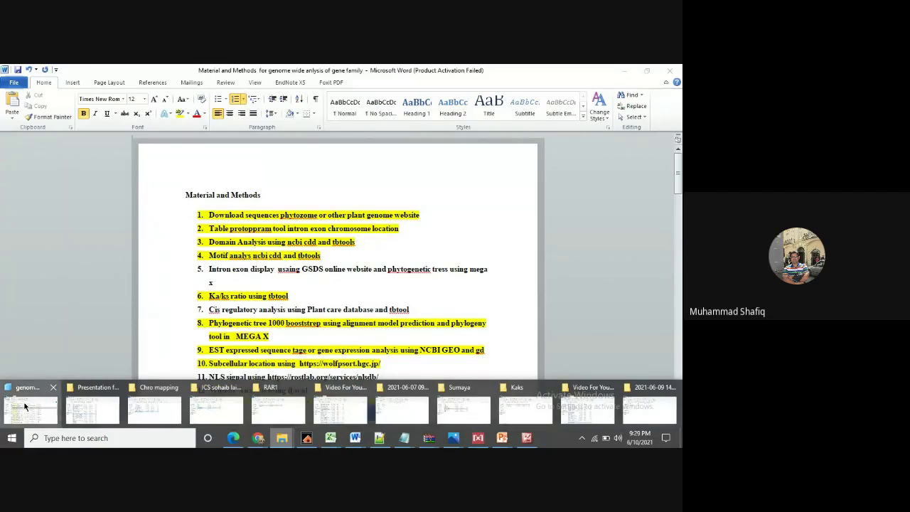
left_click(25, 406)
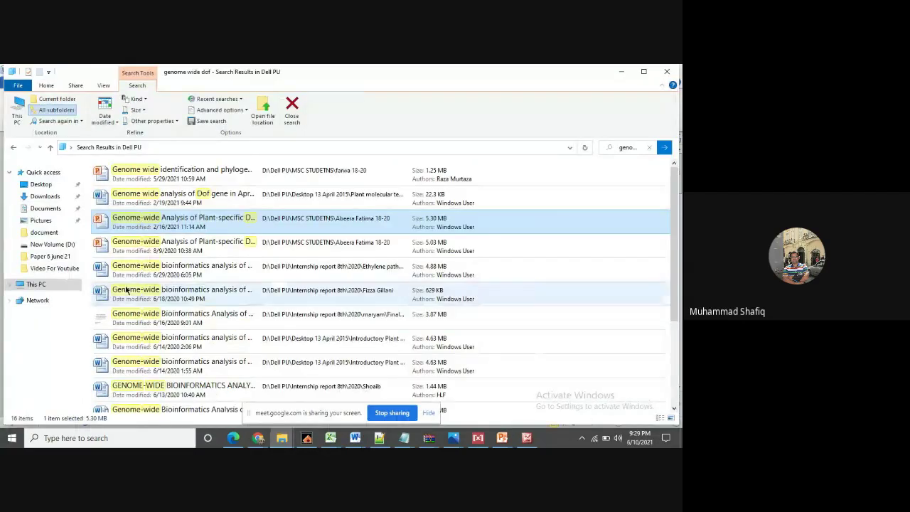
left_click(54, 245)
double_click(111, 315)
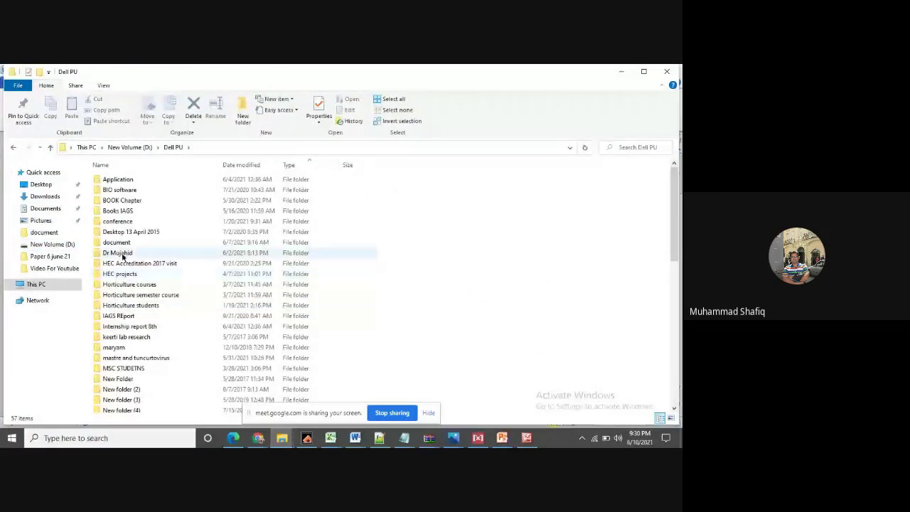
left_click(183, 235)
scroll(183, 239, "down", 11)
left_click(130, 334)
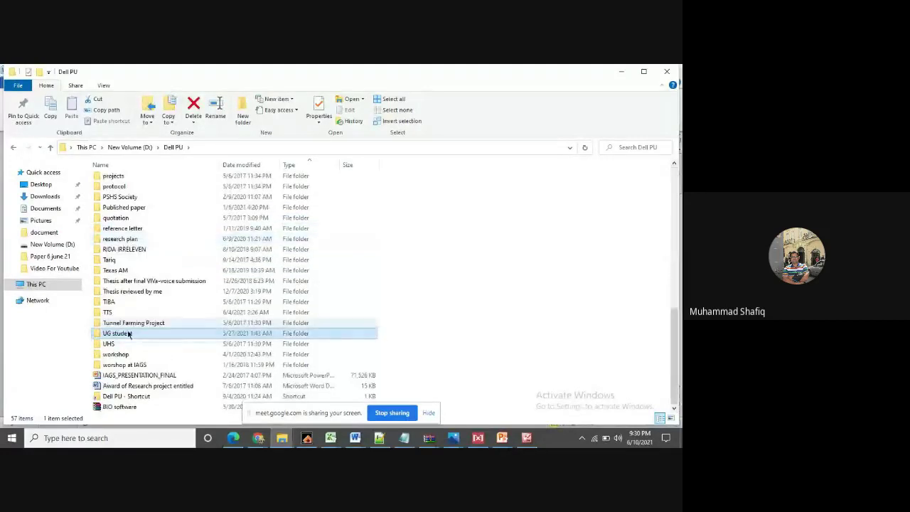
double_click(128, 333)
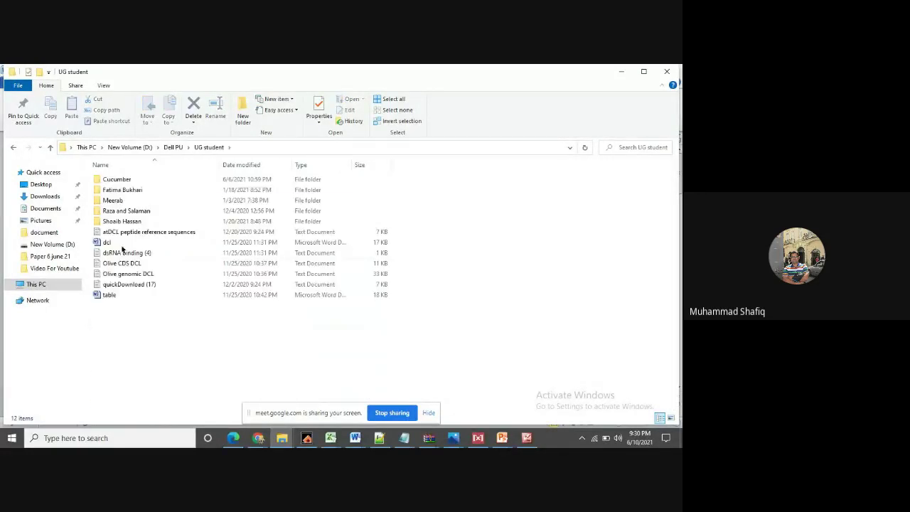
double_click(118, 181)
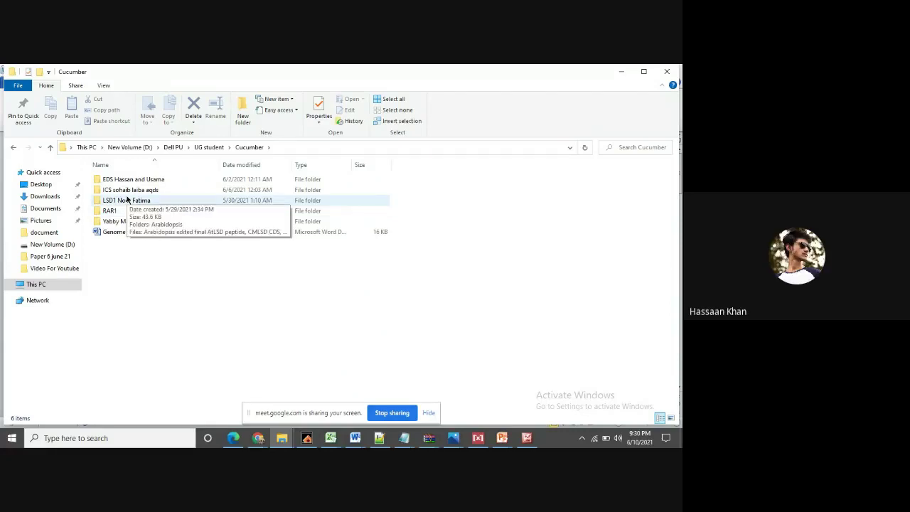
- Look through the Yabby and EDS project subfolders of the Cucumber folder for the gene table
double_click(125, 222)
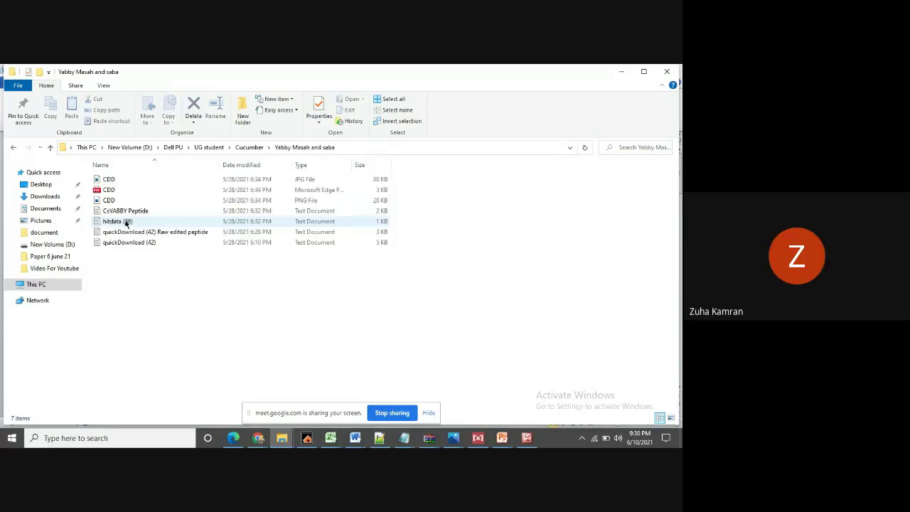
left_click(50, 147)
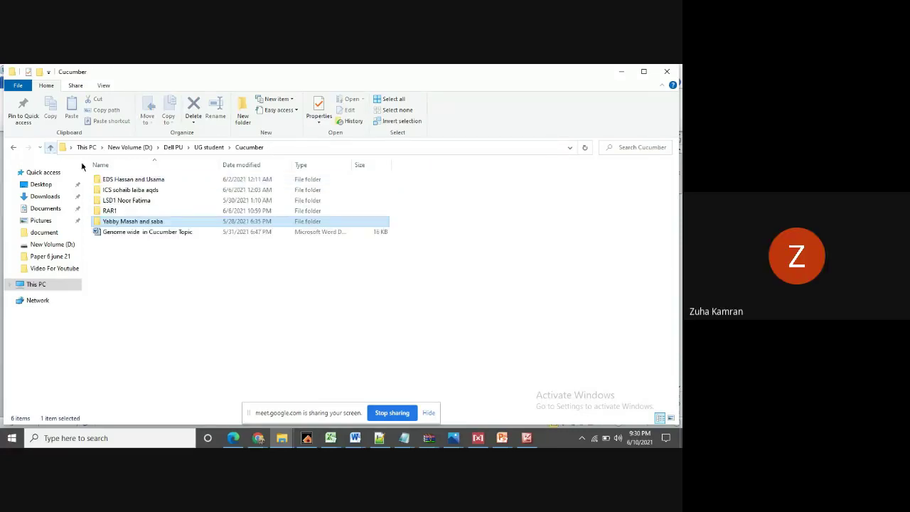
left_click(123, 182)
double_click(123, 180)
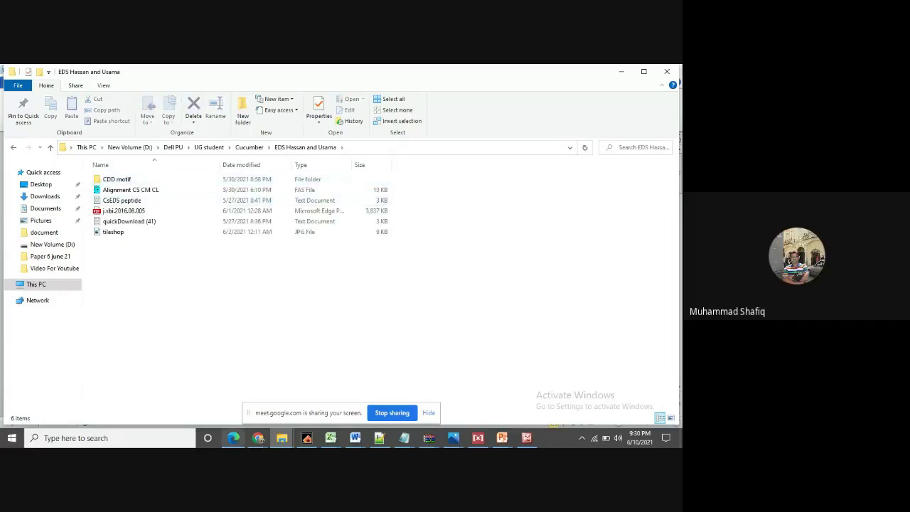
- Switch to Chrome, download table cs ma cl.docx from the EDS-cucumber EDS1 WhatsApp group chat, and open it in Word
left_click(256, 439)
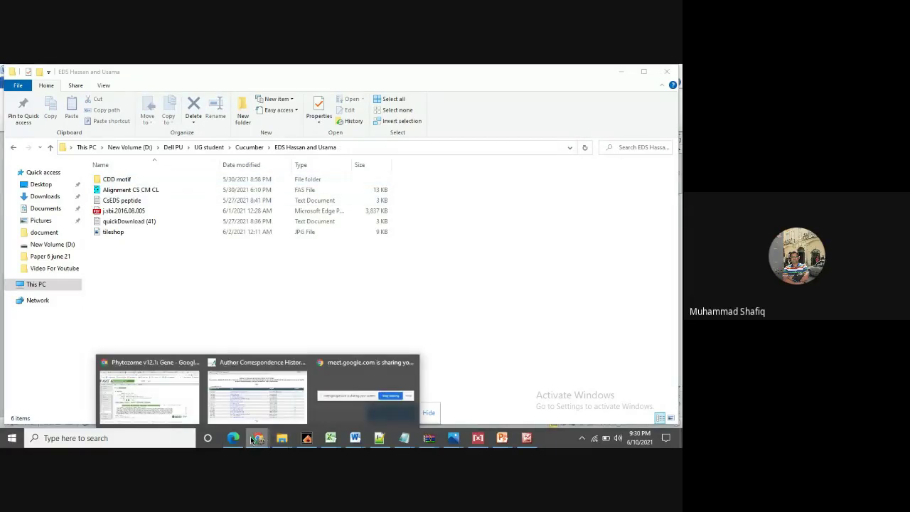
left_click(145, 407)
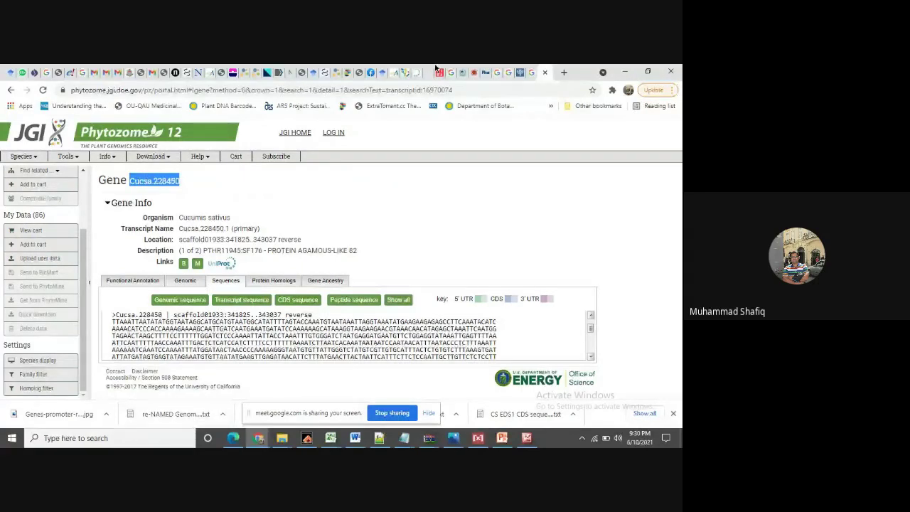
left_click(11, 72)
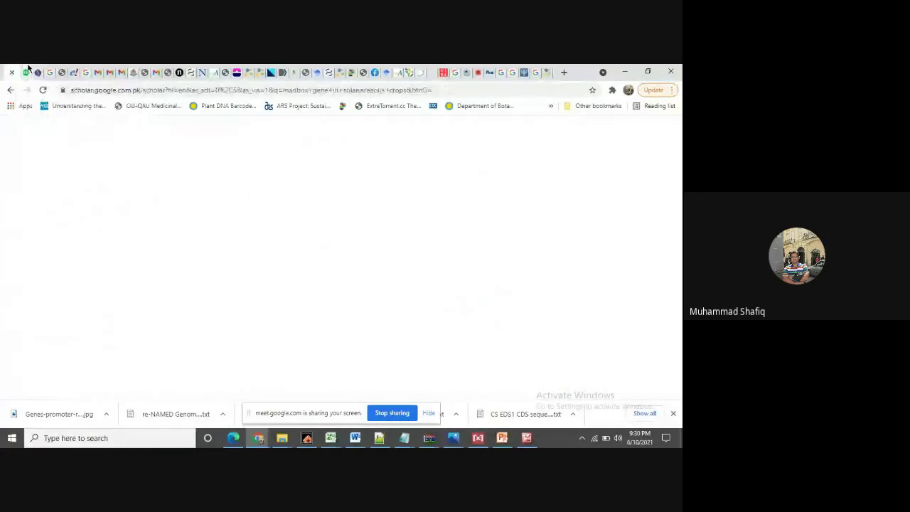
left_click(27, 71)
scroll(678, 178, "up", 10)
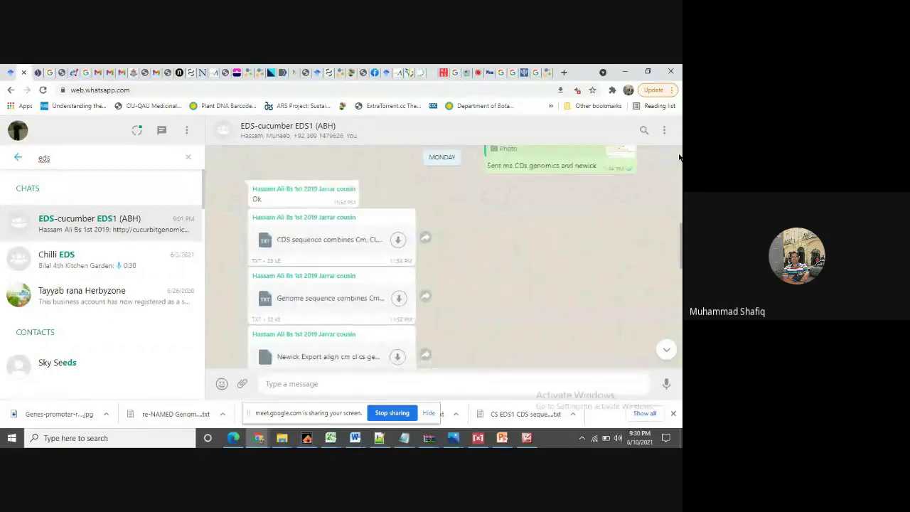
scroll(625, 171, "up", 5)
left_click(396, 257)
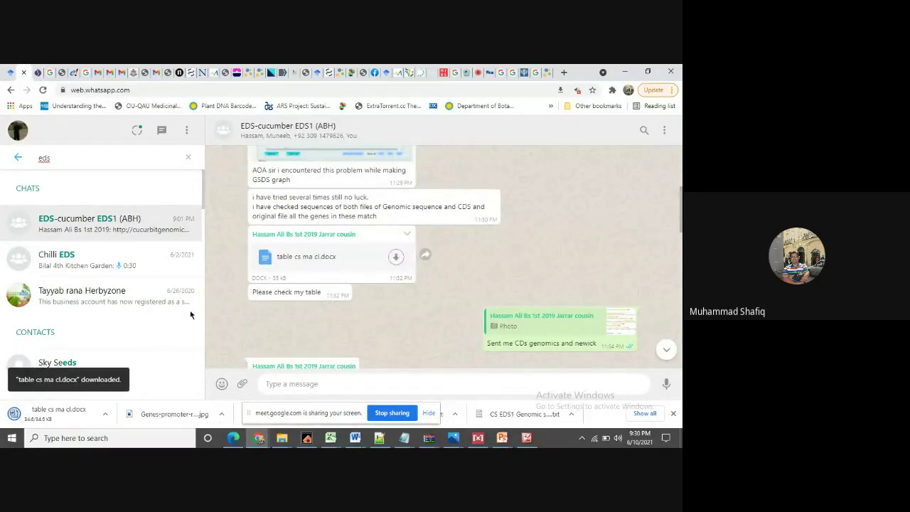
left_click(35, 407)
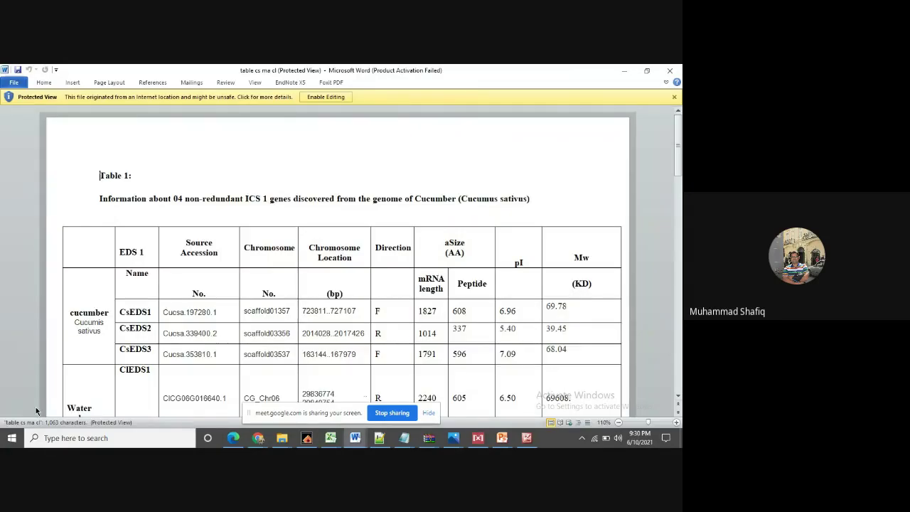
- Copy the CsEDS1 source accession Cucsa.197280.1 from Table 1 and minimize the document
left_click_drag(162, 311, 200, 317)
right_click(199, 317)
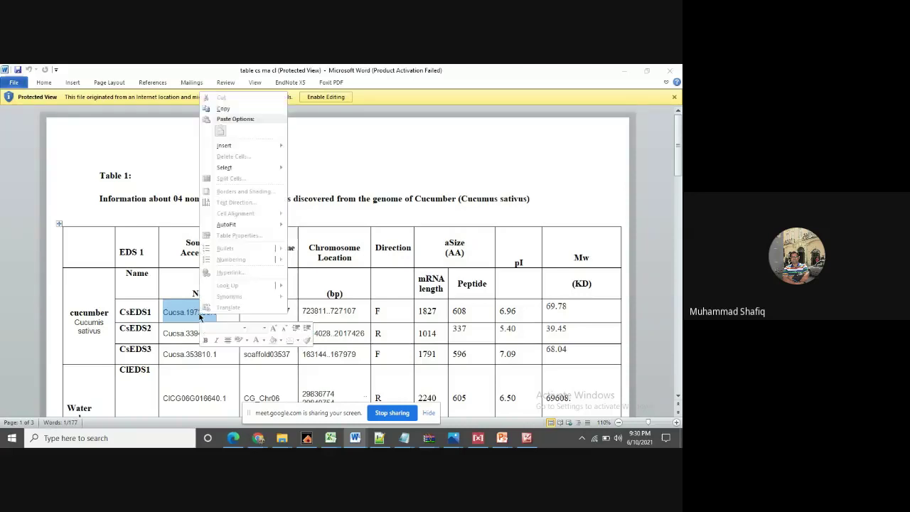
left_click(226, 110)
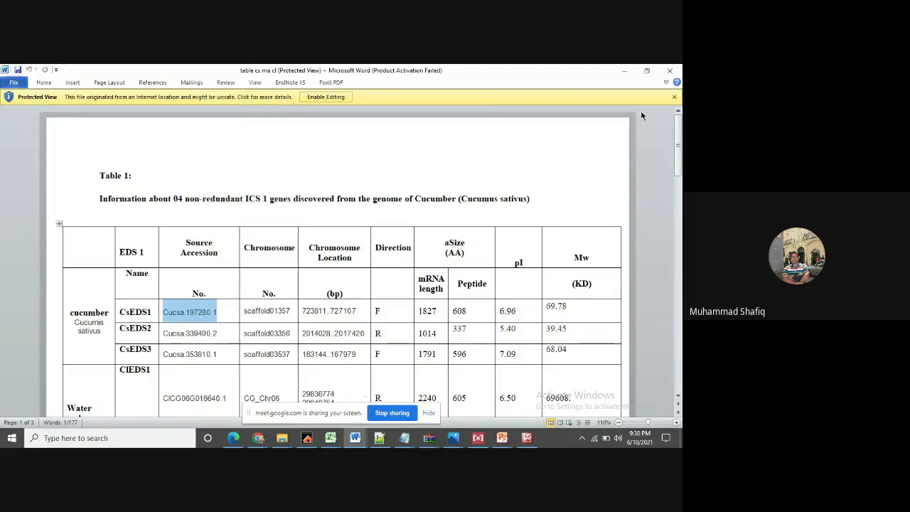
left_click(626, 72)
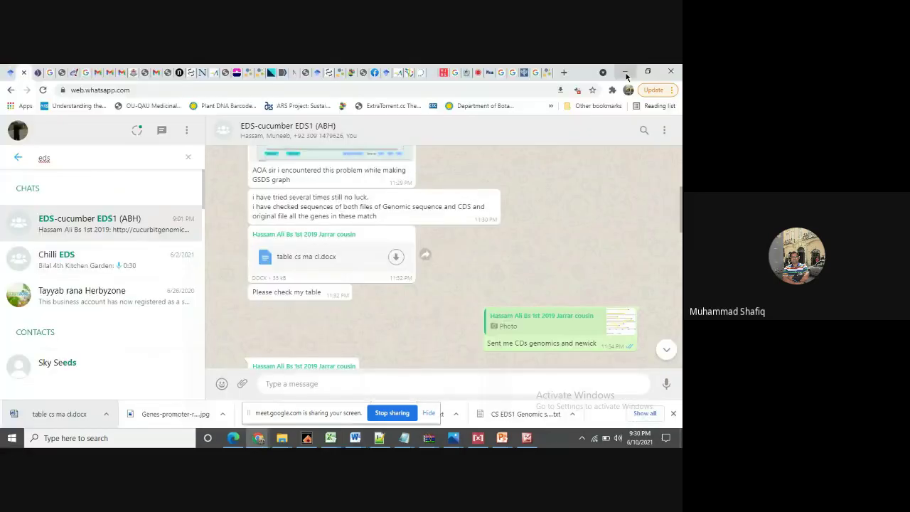
- Return to the Phytozome start page, choose Cucumis sativus as the species, and open its BLAST search form
left_click(534, 72)
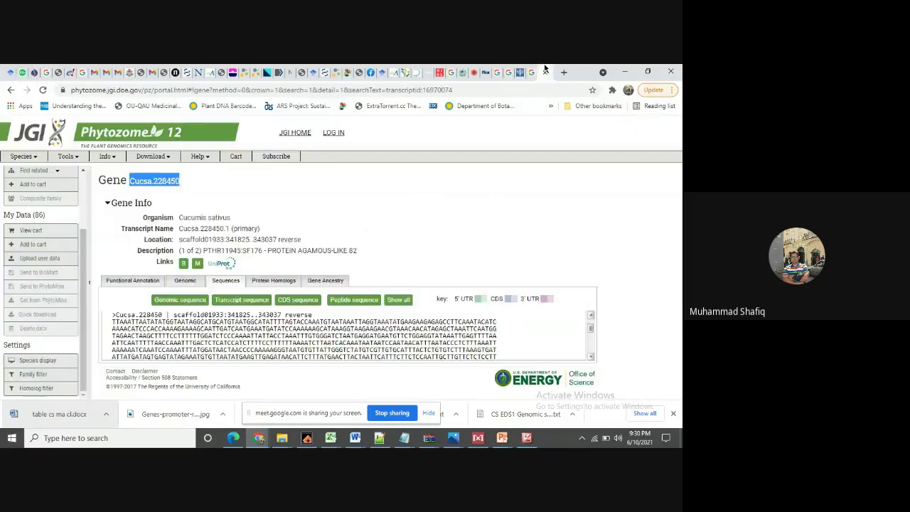
left_click(10, 90)
left_click(11, 90)
left_click(10, 91)
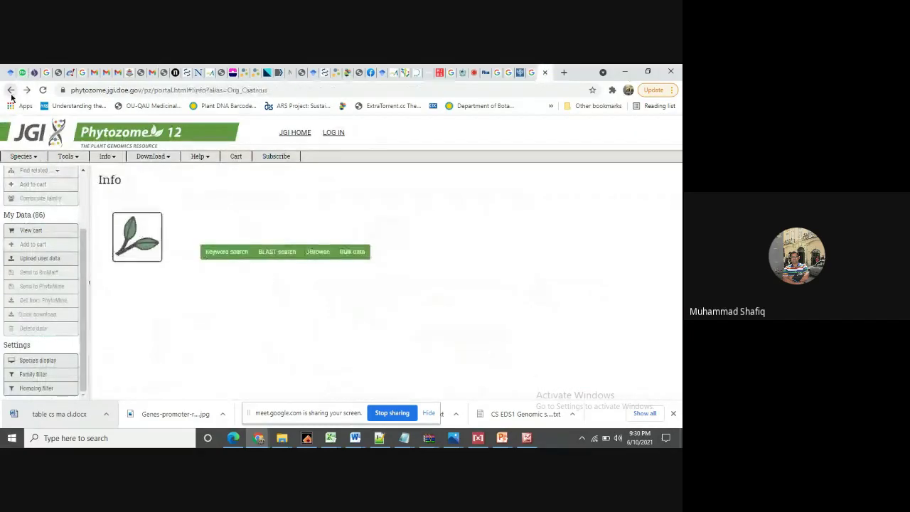
left_click(10, 91)
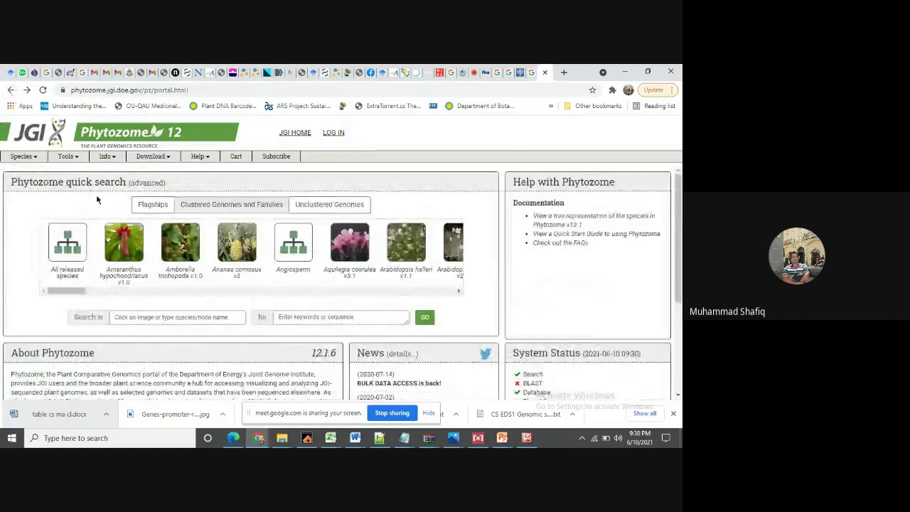
left_click(35, 156)
left_click(162, 172)
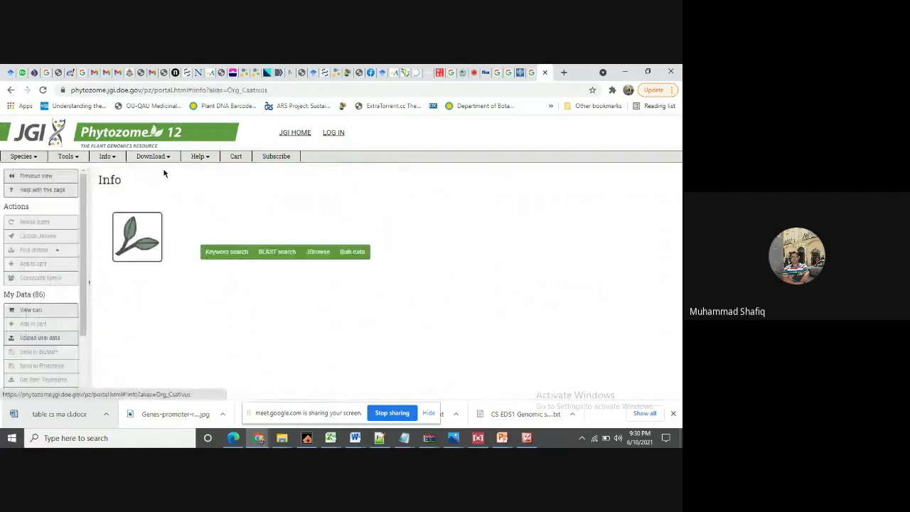
left_click(274, 250)
- Run a keyword search for Cucsa.197280.1 in Cucumis sativus v1.0 and open the matching gene's page
left_click(412, 252)
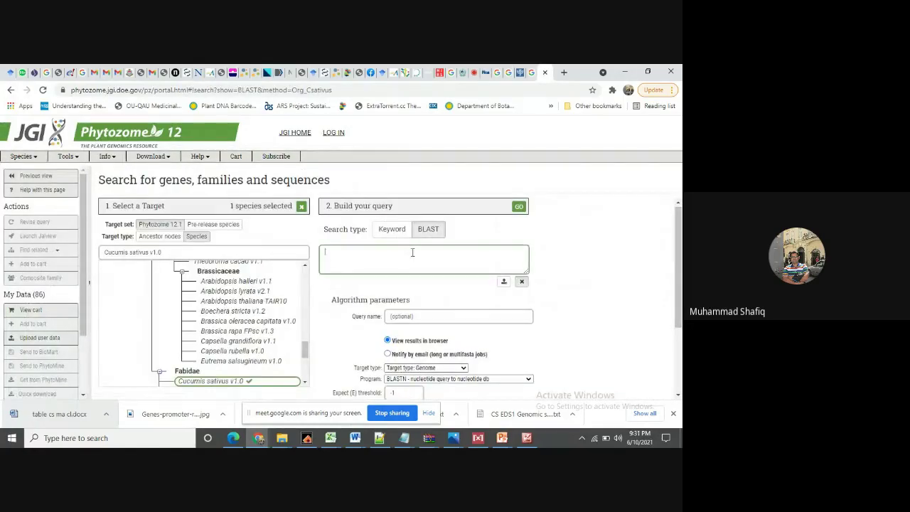
key("ctrl+v")
left_click(392, 230)
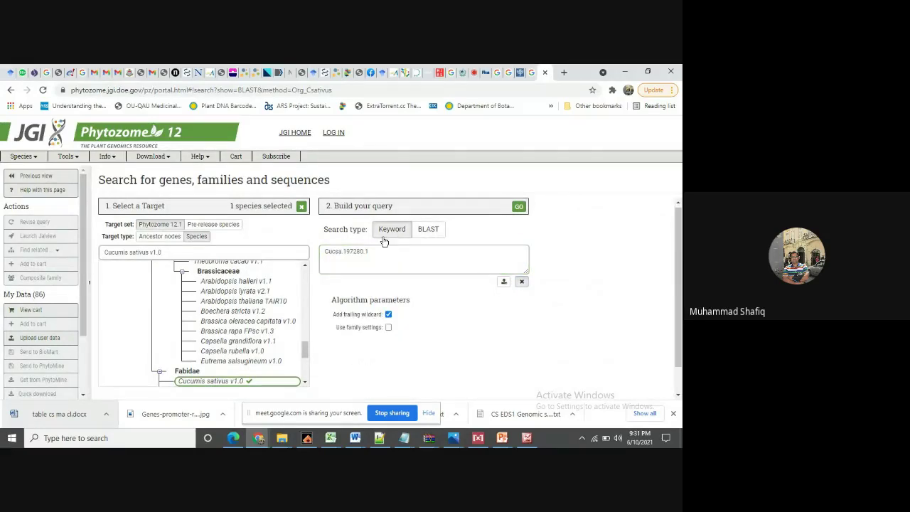
left_click(519, 207)
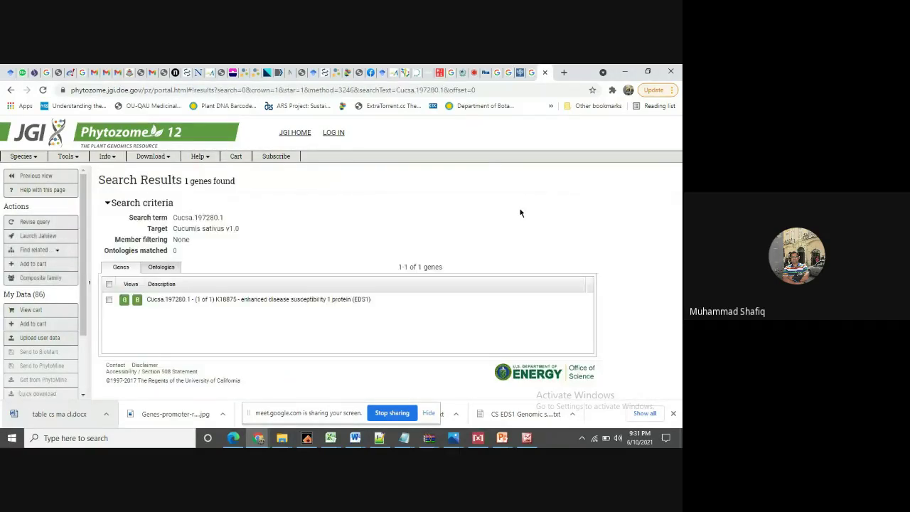
left_click(125, 302)
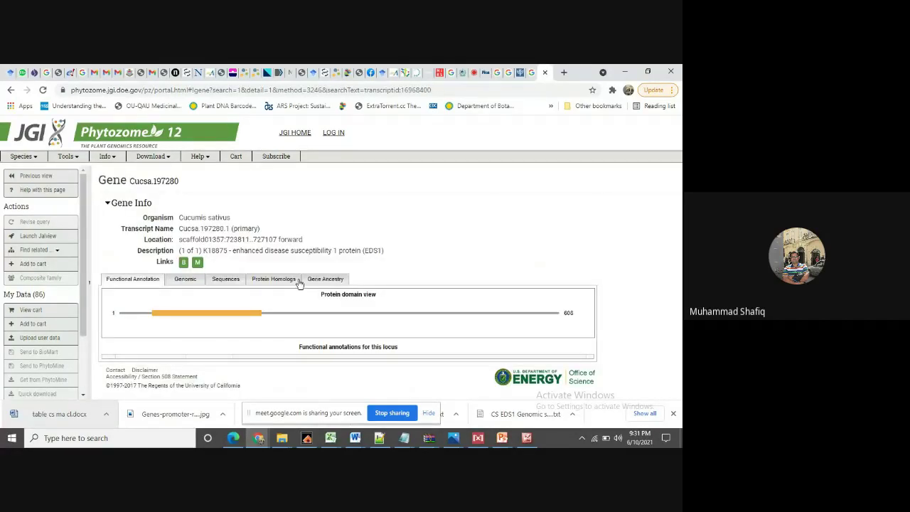
- Display the genomic sequence of Cucsa.197280 together with its flanking sequence options
left_click(222, 280)
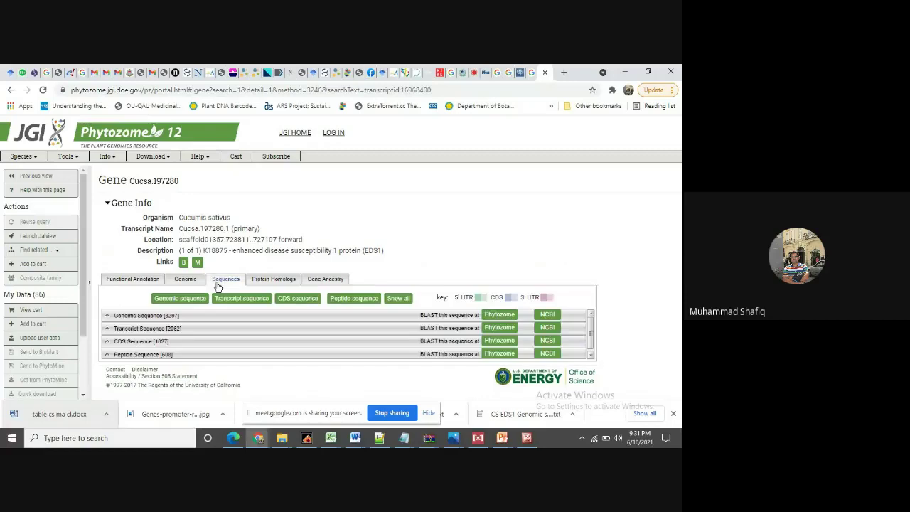
left_click(173, 298)
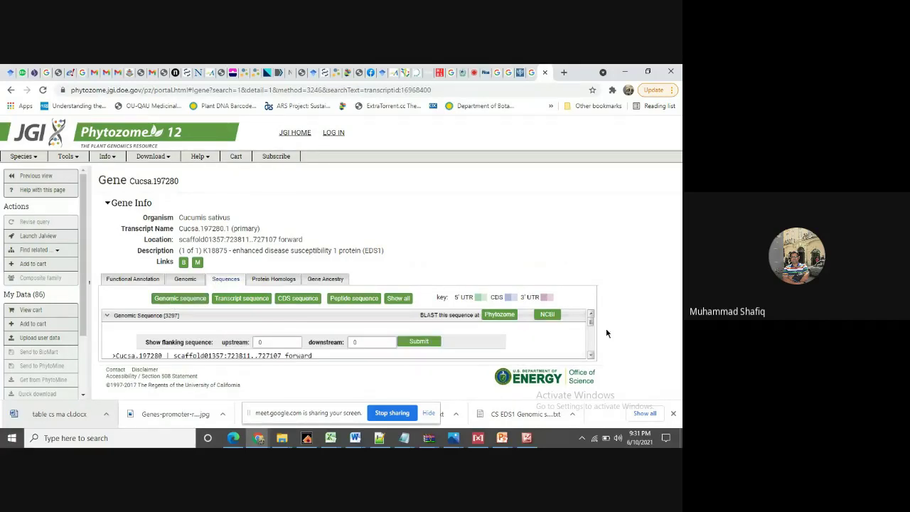
left_click(591, 355)
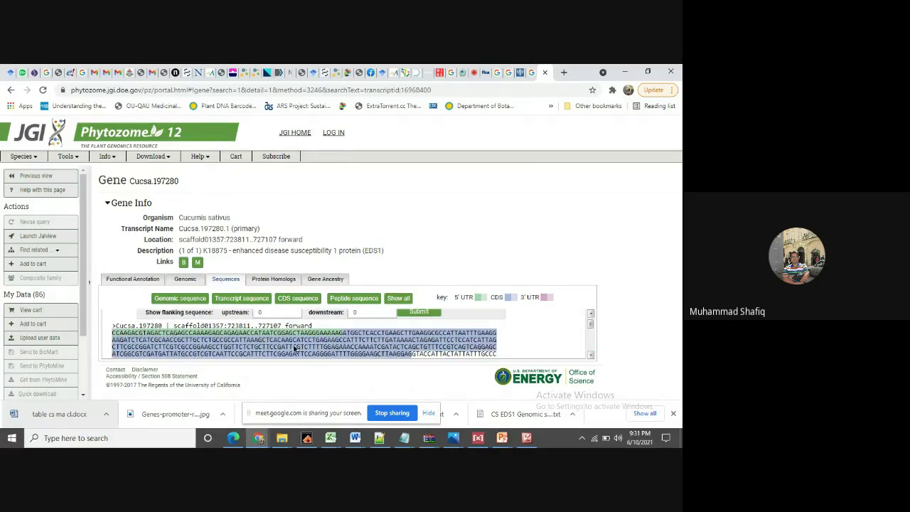
left_click(590, 314)
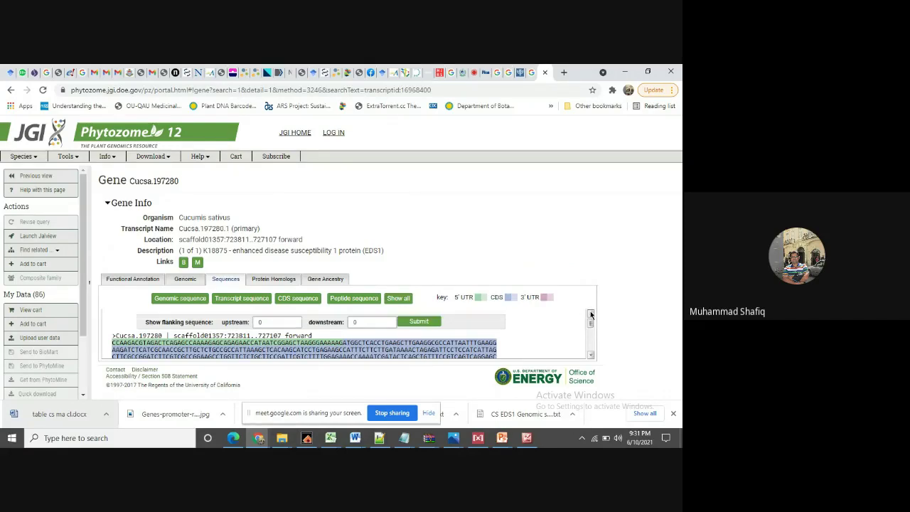
- Switch to the Google Meet call, admit the waiting participant, and return to the Cucsa.197280 gene page
left_click(475, 68)
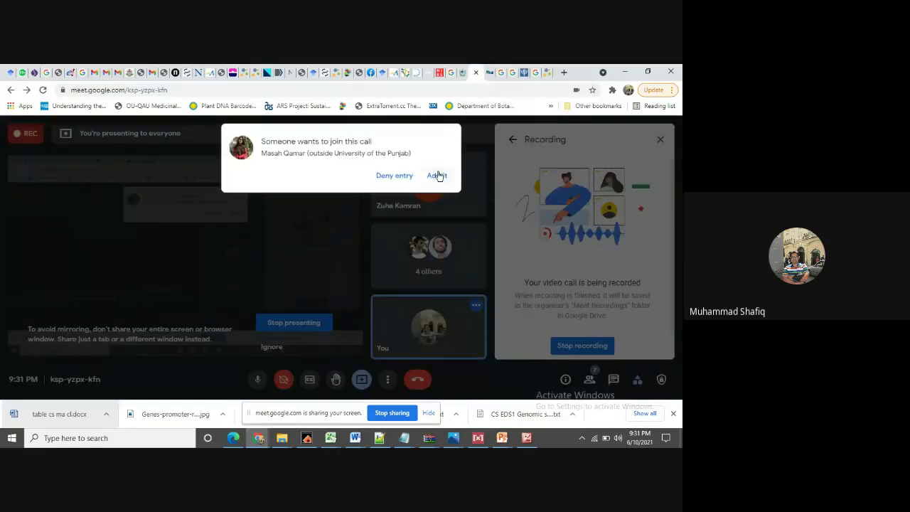
left_click(438, 175)
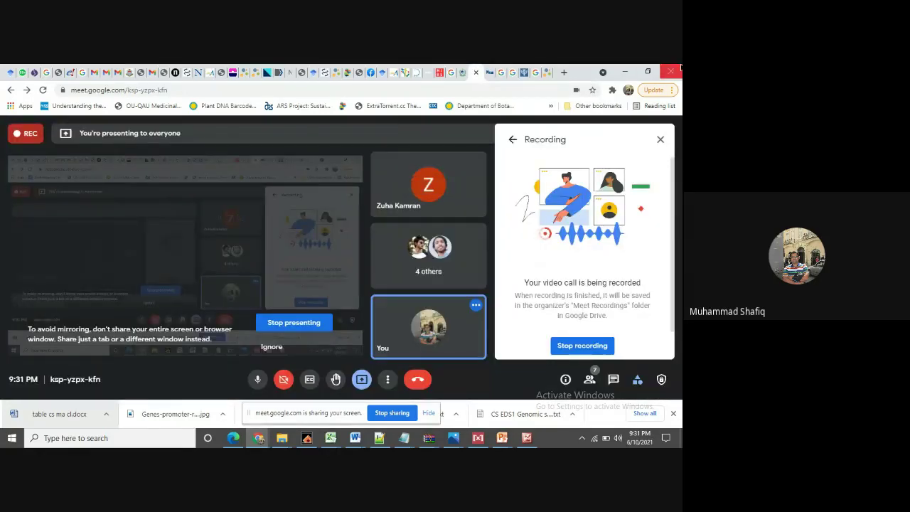
left_click(629, 71)
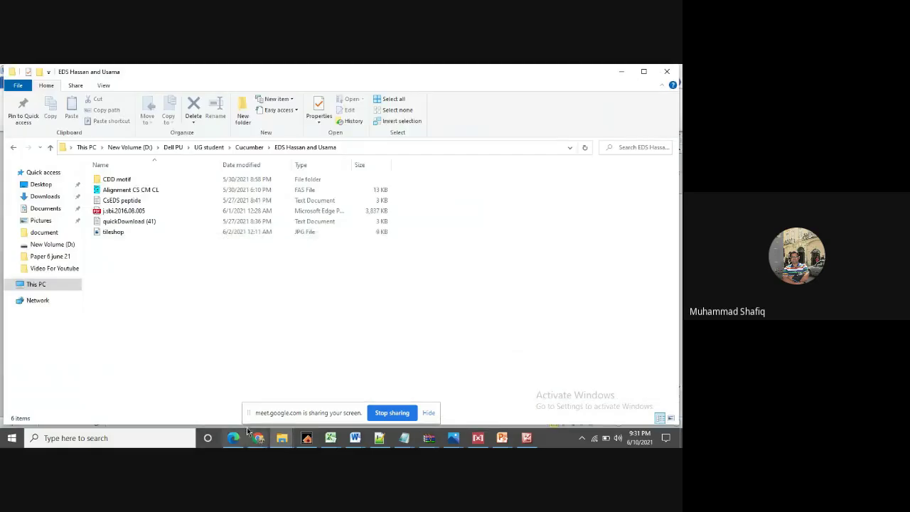
mouse_move(259, 439)
left_click(136, 400)
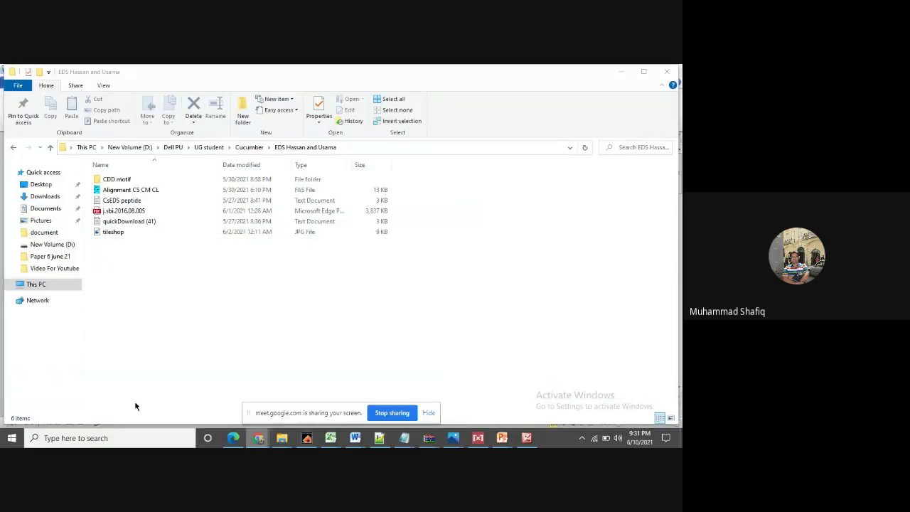
left_click(544, 71)
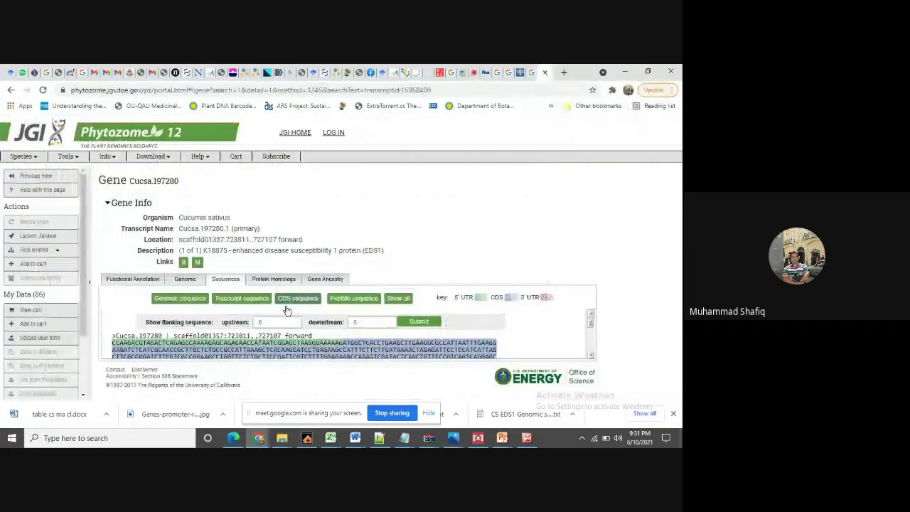
- Set the upstream flanking sequence to 1000 and submit it for the genomic sequence
double_click(270, 322)
type("1000")
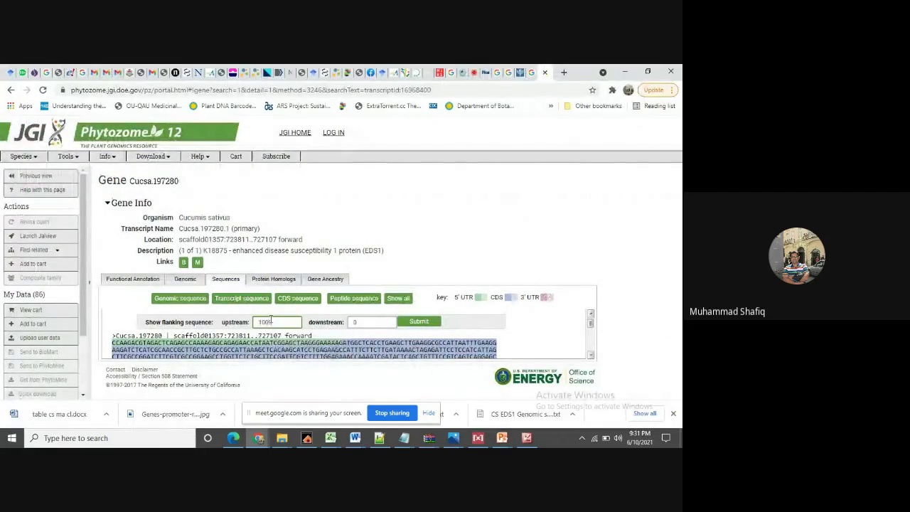
left_click(427, 321)
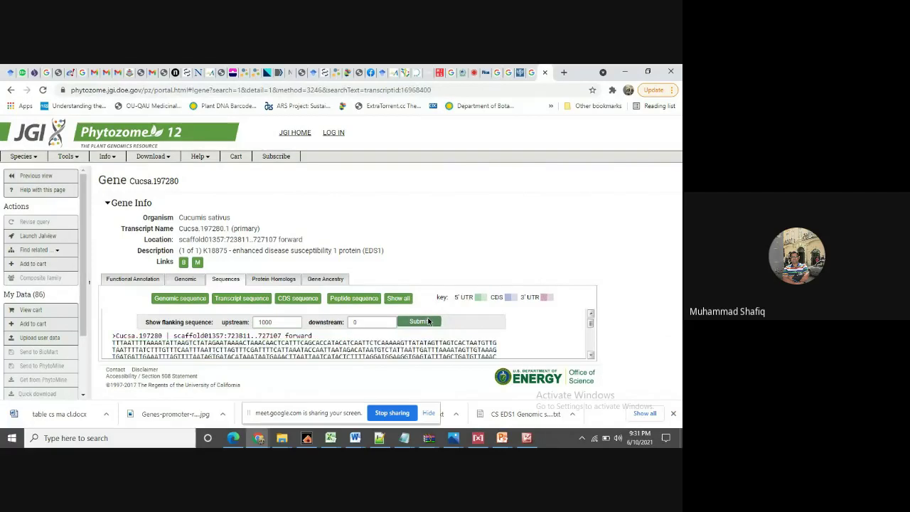
- Admit another participant to the Google Meet call and go back to the Phytozome gene page
left_click(463, 72)
left_click(432, 175)
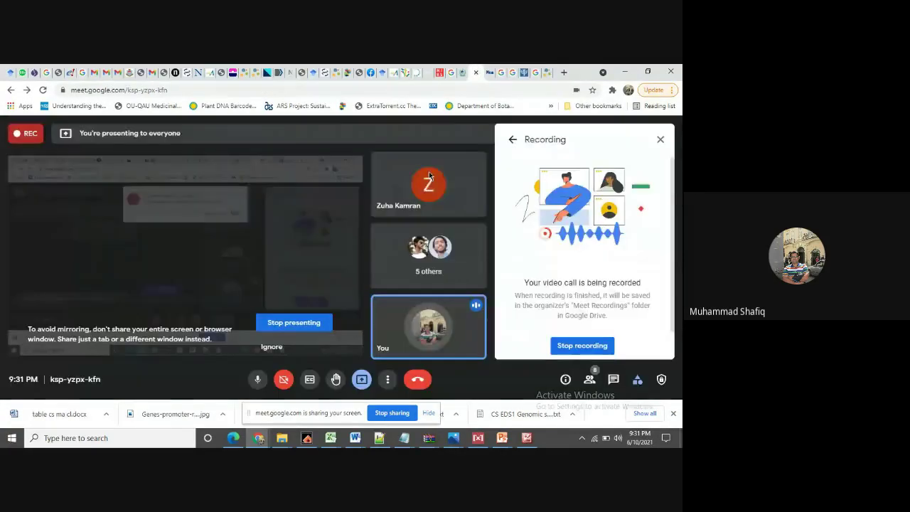
left_click(543, 72)
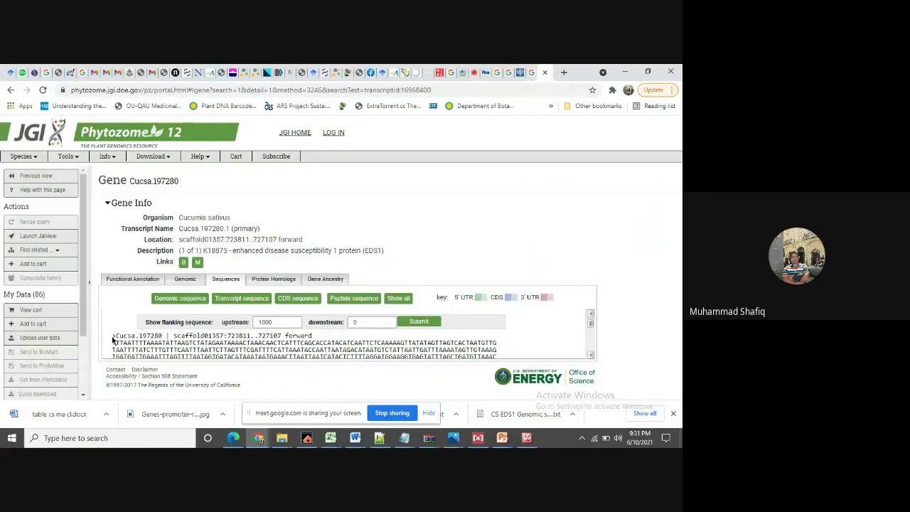
left_click_drag(113, 337, 329, 325)
left_click_drag(324, 316, 316, 344)
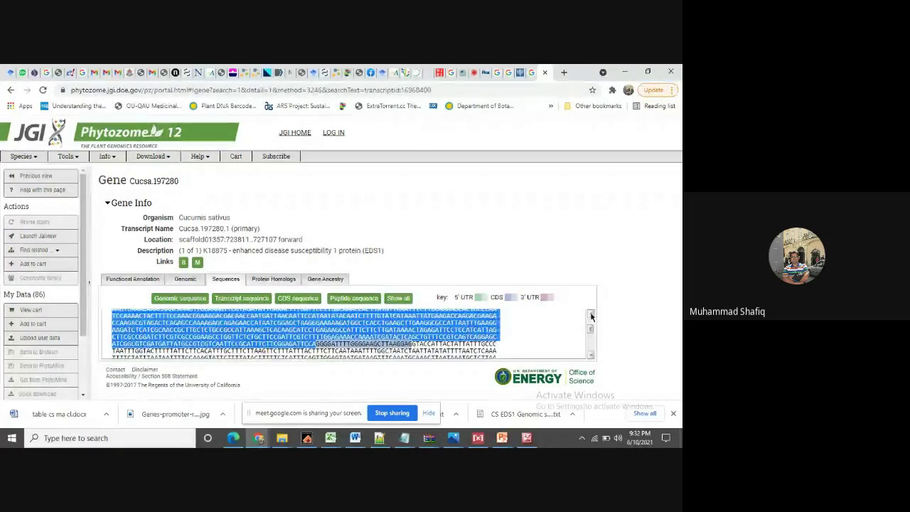
left_click(591, 314)
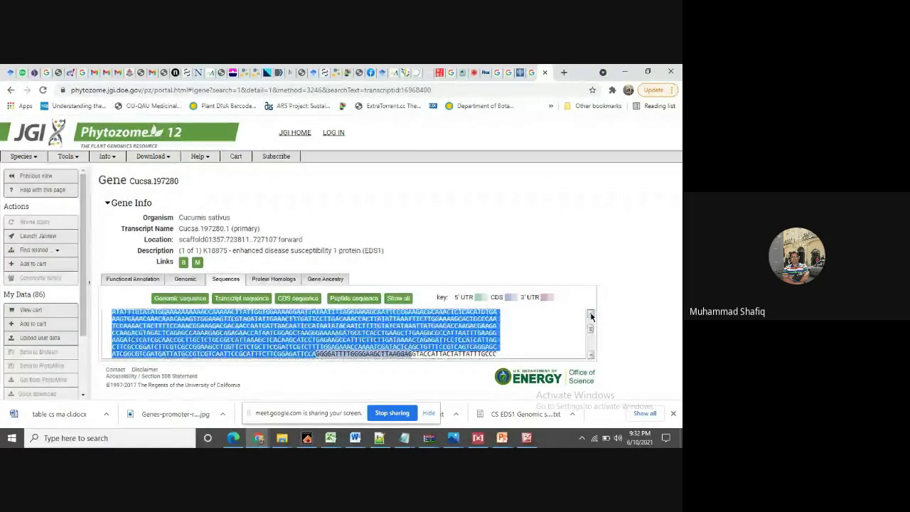
left_click(591, 356)
left_click(592, 356)
left_click(591, 356)
left_click(490, 339)
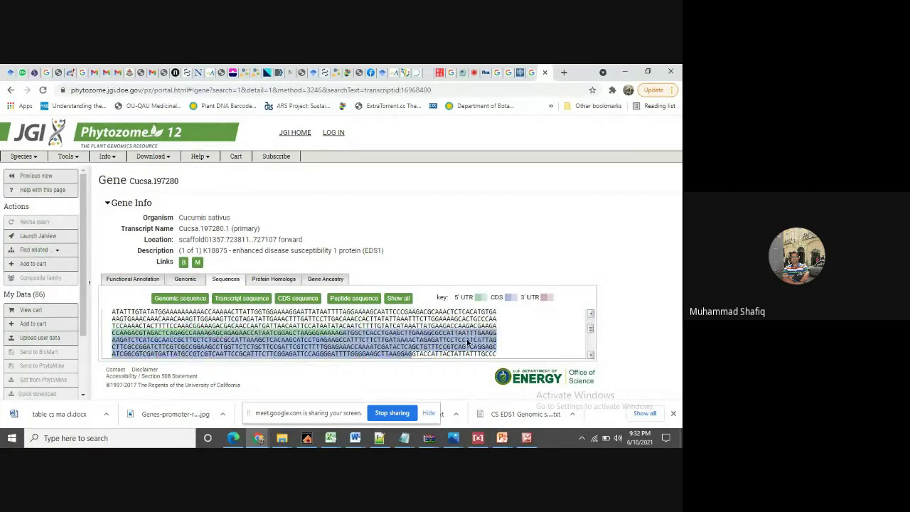
left_click_drag(341, 336, 114, 311)
left_click_drag(590, 316, 590, 316)
left_click(342, 338)
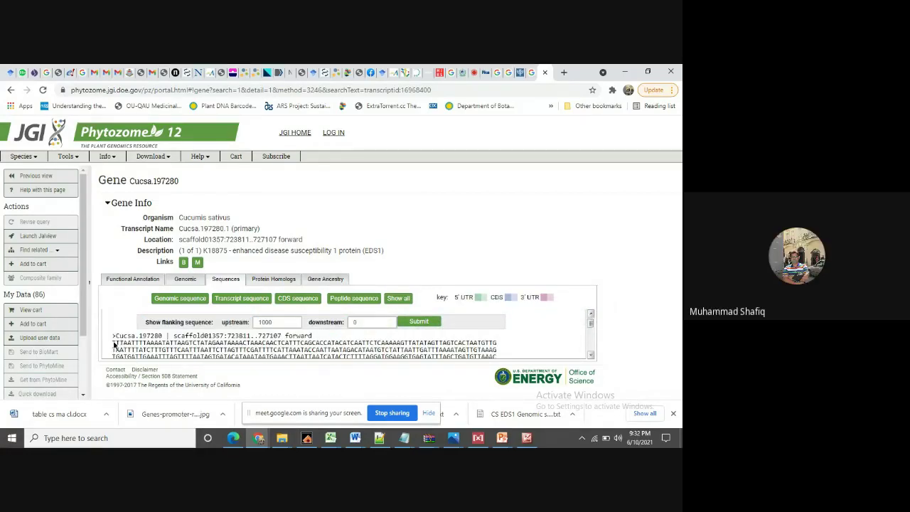
left_click_drag(113, 344, 349, 355)
scroll(330, 319, "up", 2)
scroll(330, 318, "up", 2)
left_click_drag(331, 319, 338, 349)
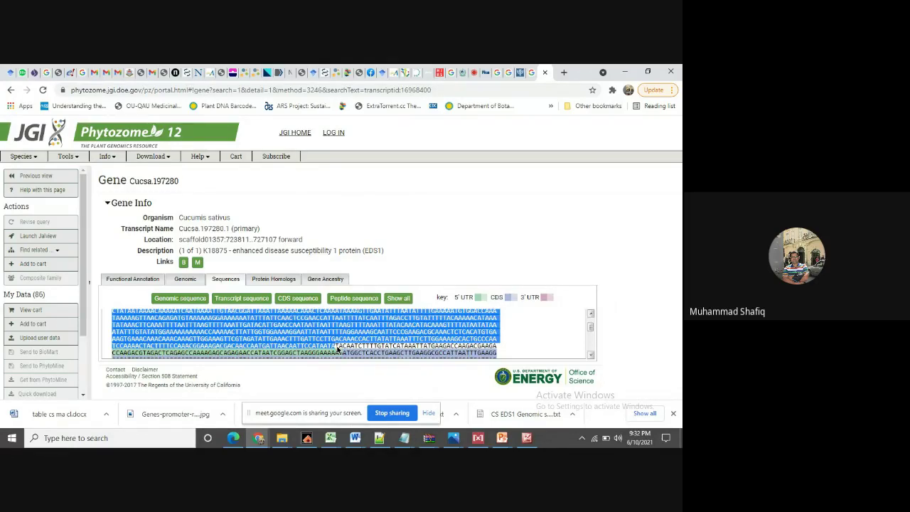
left_click(338, 348)
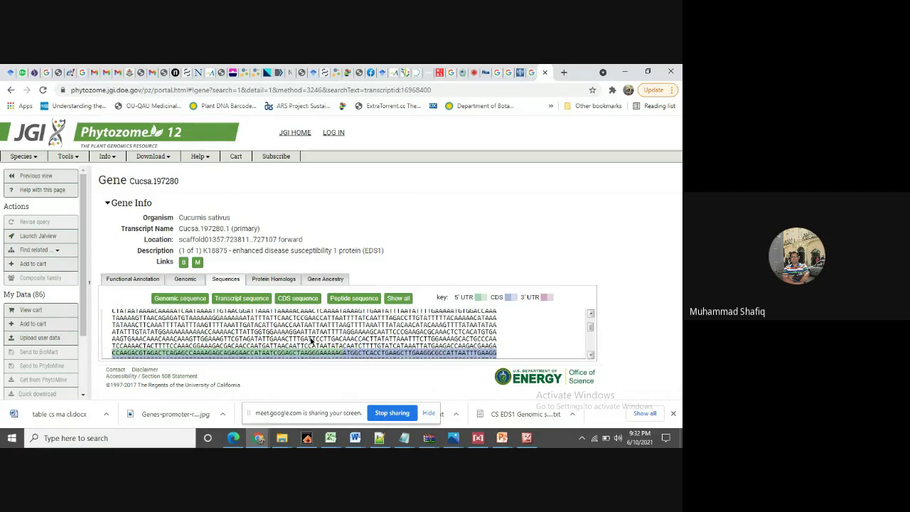
- Copy the sequence from its FASTA header through the end of the 5' UTR, just before the CDS start
left_click_drag(342, 356, 112, 320)
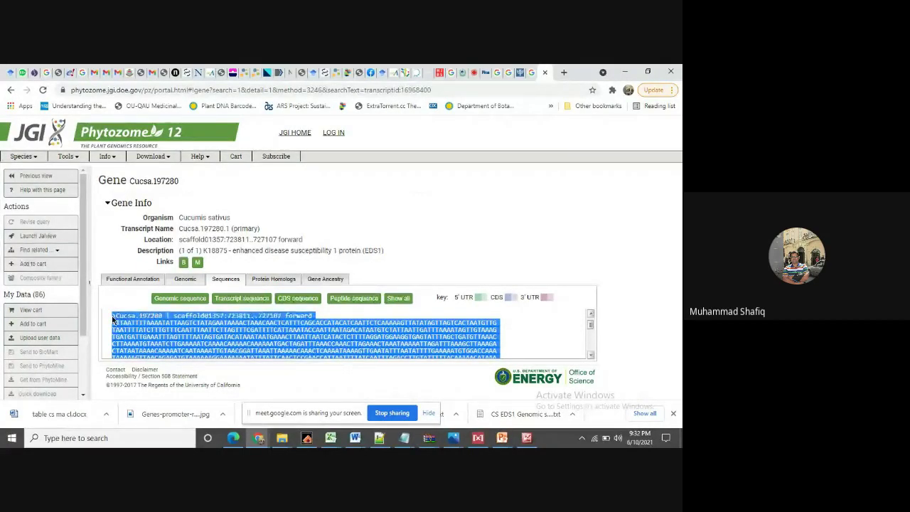
right_click(112, 313)
left_click(124, 321)
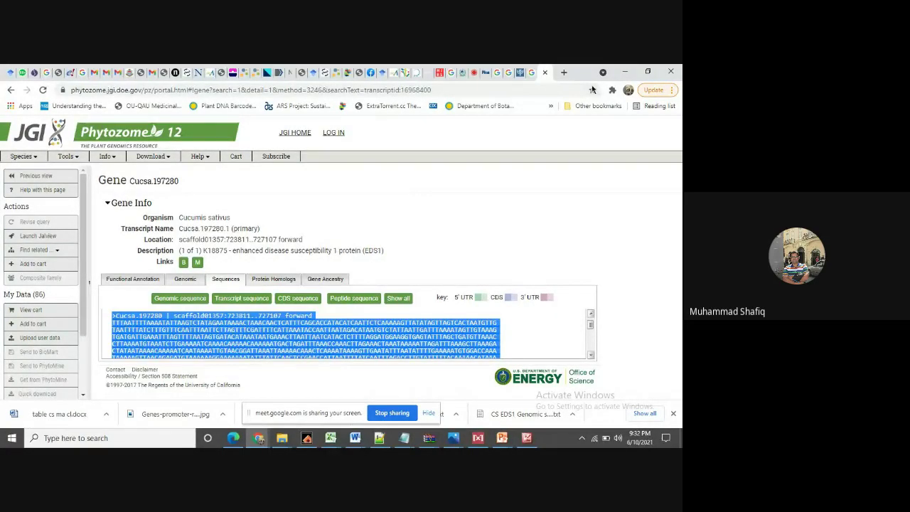
- Switch to Notepad++, paste the sequence below the existing CsEDS1 entry, and delete the flanking sequence form text above its header
left_click(625, 72)
left_click(380, 438)
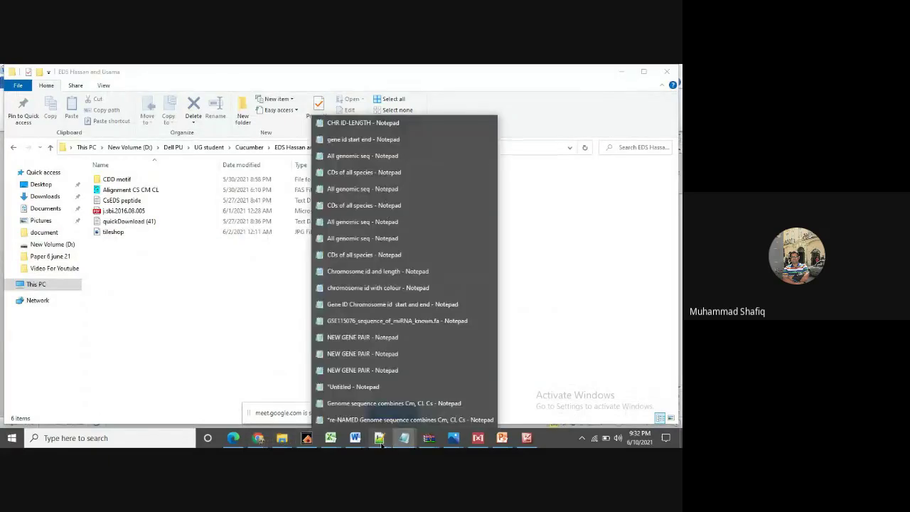
left_click(379, 437)
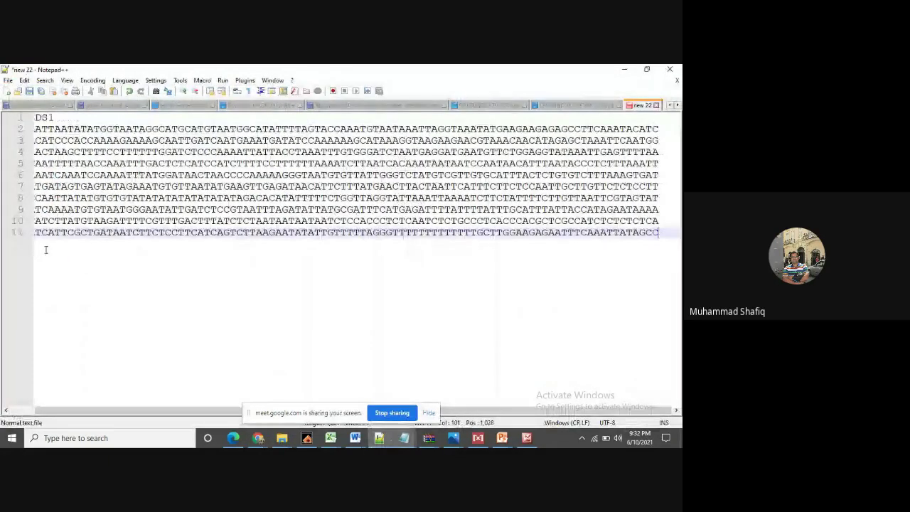
key("Return")
type("\\\\")
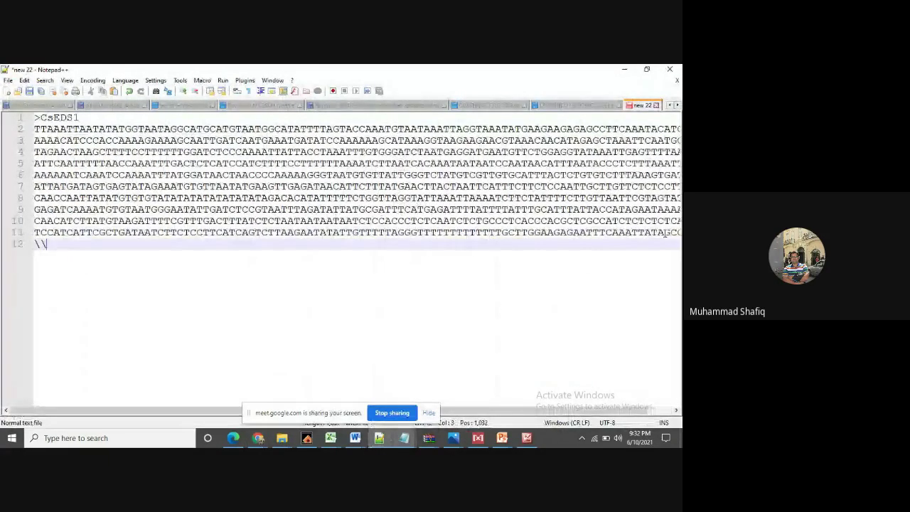
key("BackSpace")
key("BackSpace")
key("BackSpace")
key("Return")
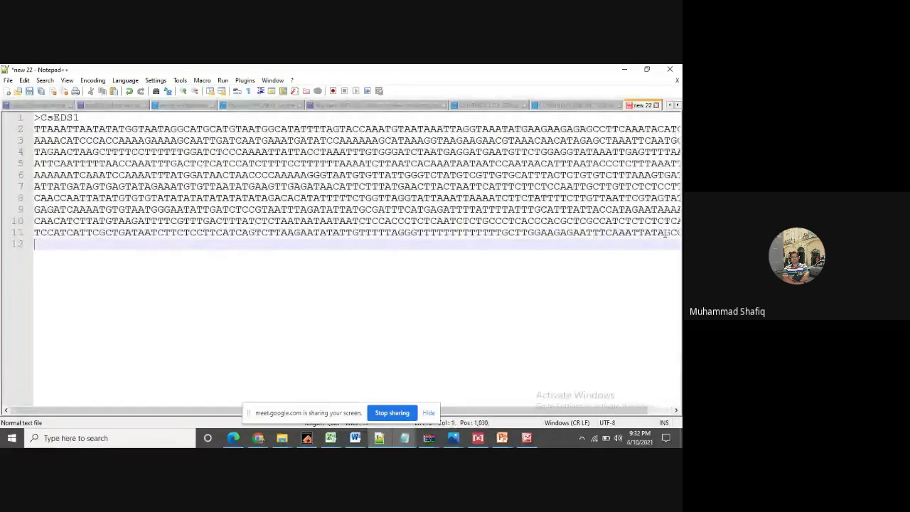
key("Return")
key("ctrl+v")
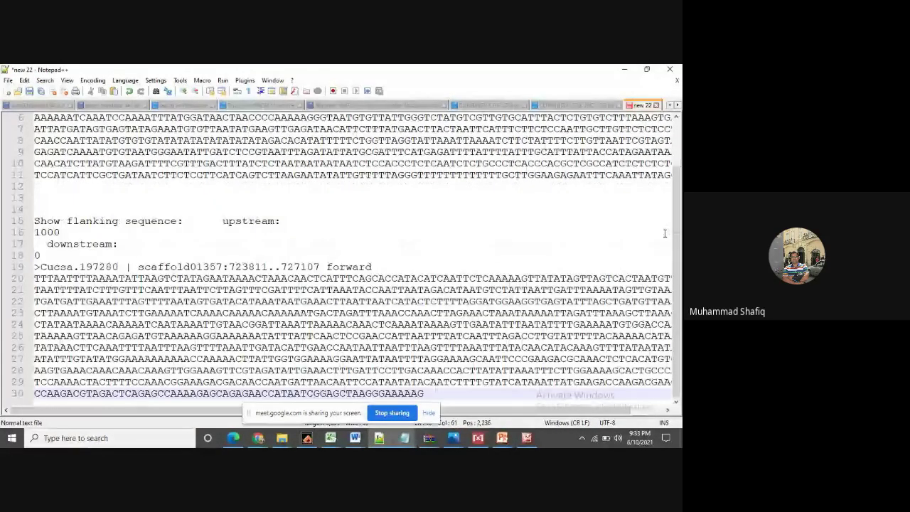
left_click_drag(121, 255, 19, 224)
key("Delete")
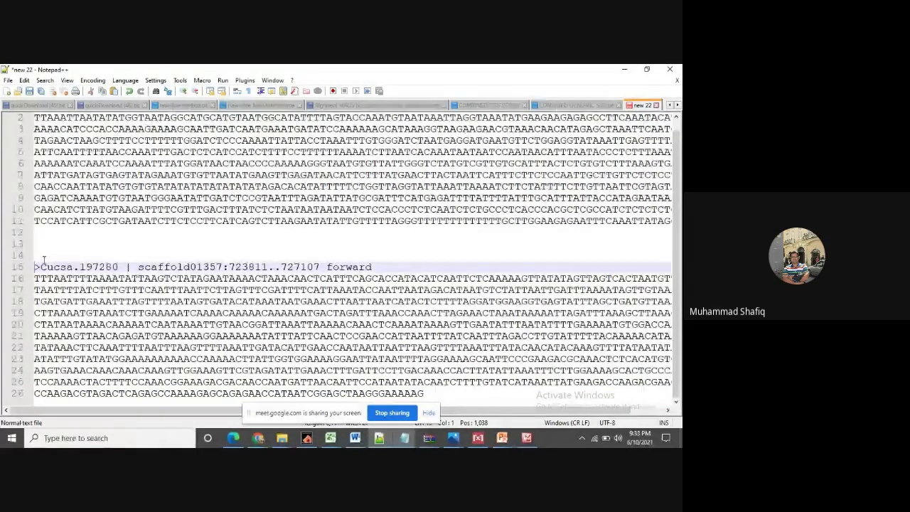
- Replace the pasted entry's header text after the > sign with the name CsEDS1 copied from Table 1 in Word
left_click_drag(40, 266, 378, 267)
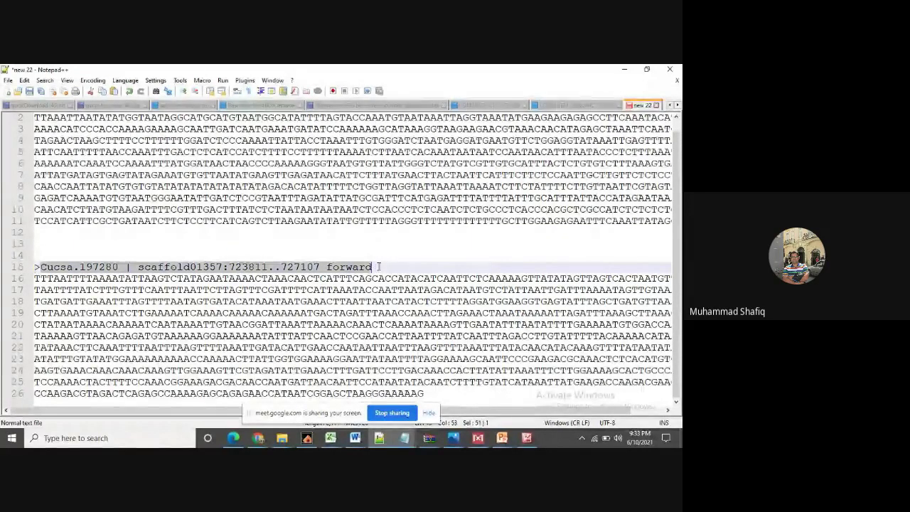
left_click(355, 438)
left_click(341, 427)
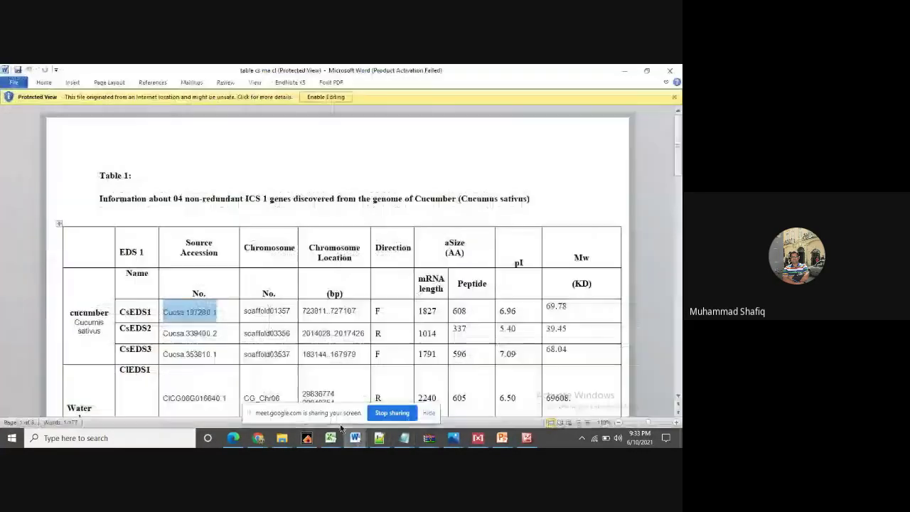
left_click(125, 315)
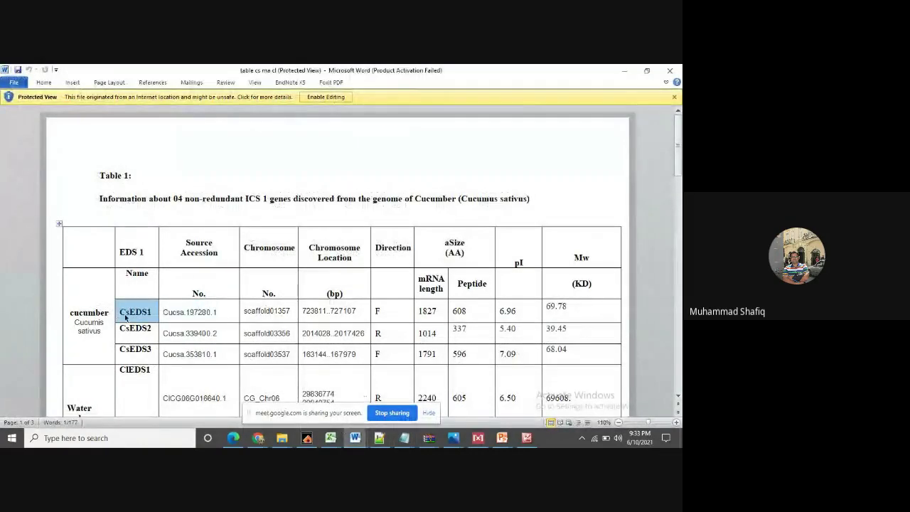
left_click(125, 316)
left_click_drag(126, 316, 151, 318)
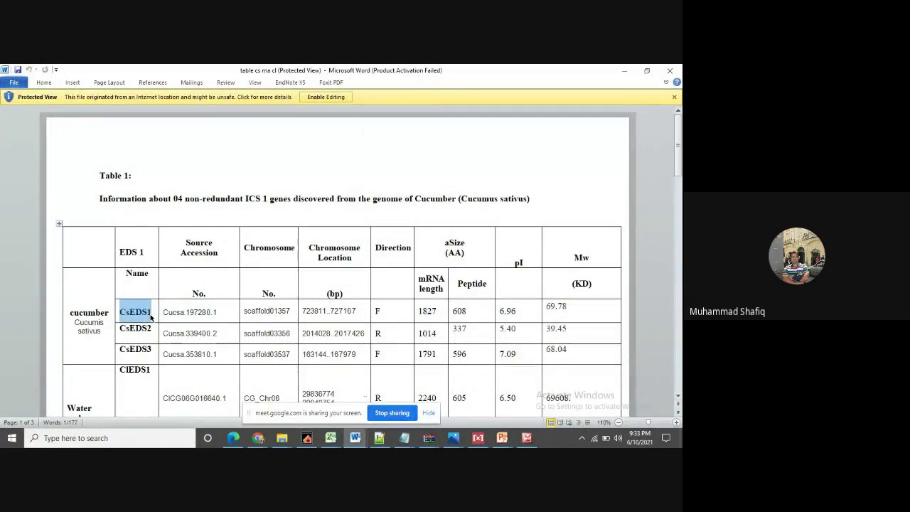
left_click(626, 71)
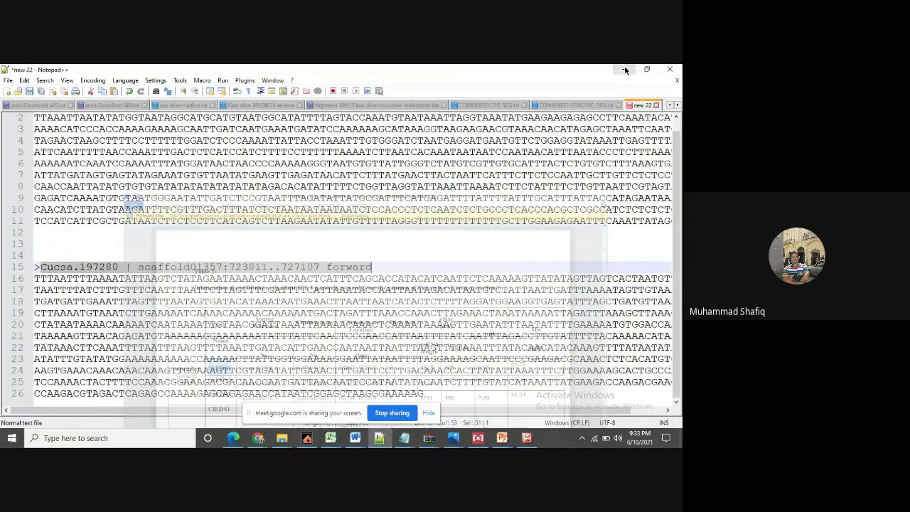
key("ctrl+v")
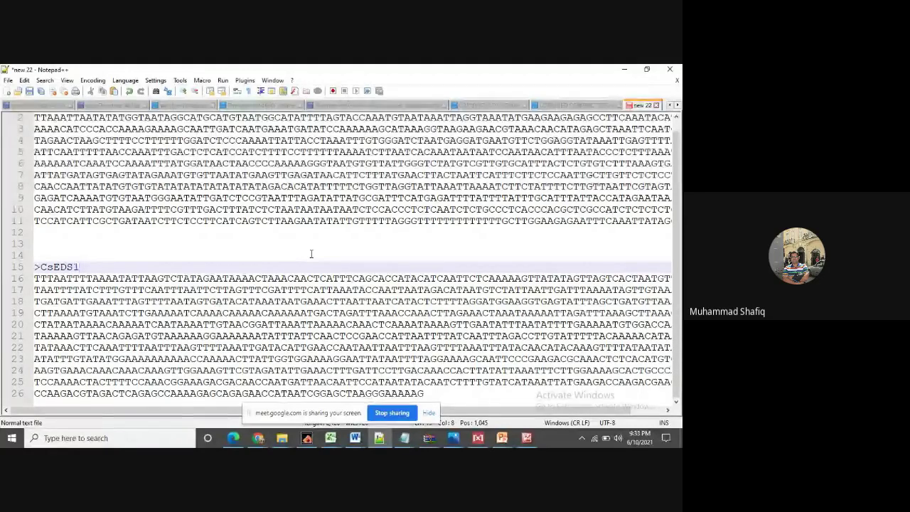
- Switch to Chrome and open the newest CuGenDB link in the EDS-cucumber EDS1 (ABH) WhatsApp group chat
mouse_move(256, 442)
left_click(253, 388)
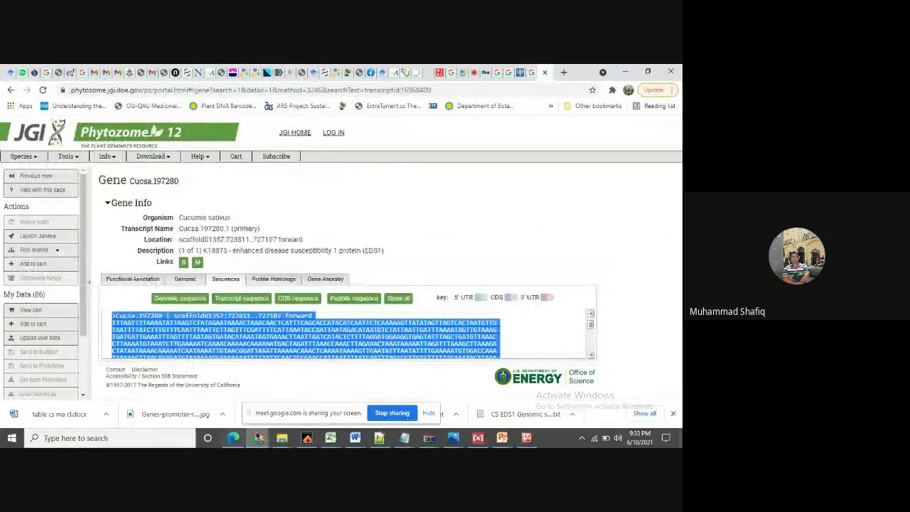
left_click(11, 71)
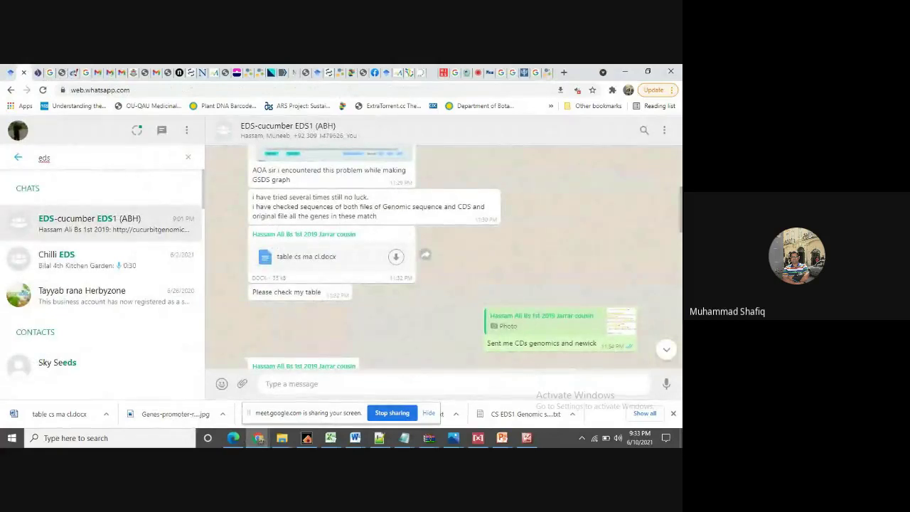
left_click(667, 349)
left_click(349, 351)
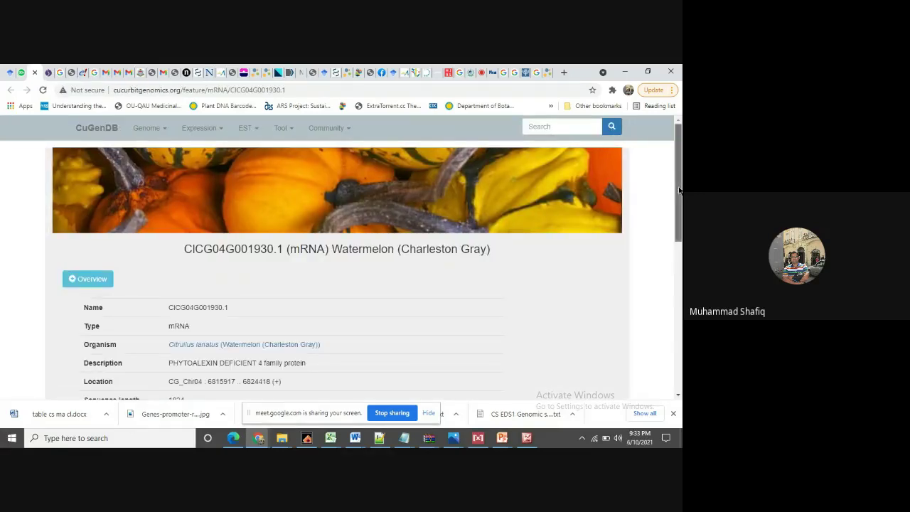
- Expand the gene sequence with intron in the Sequences section of the watermelon ClCG04G001930.1 mRNA page
scroll(350, 354, "down", 10)
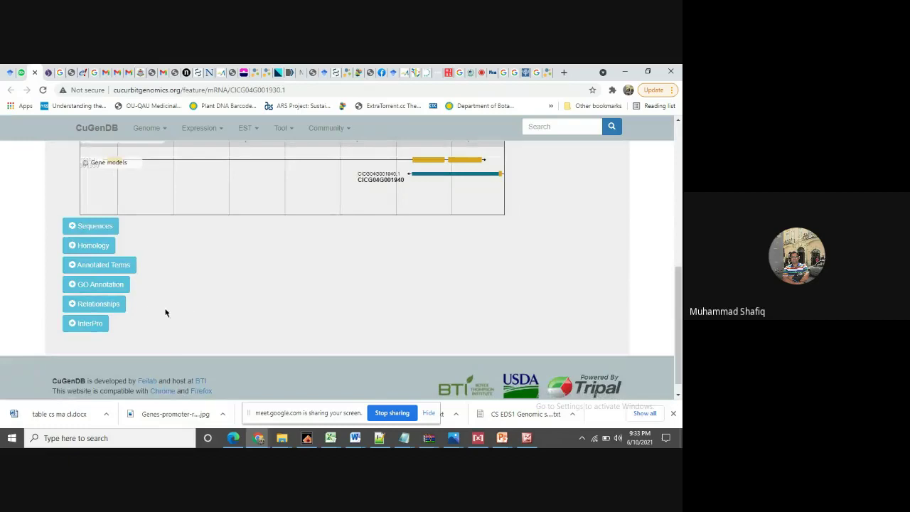
left_click(86, 229)
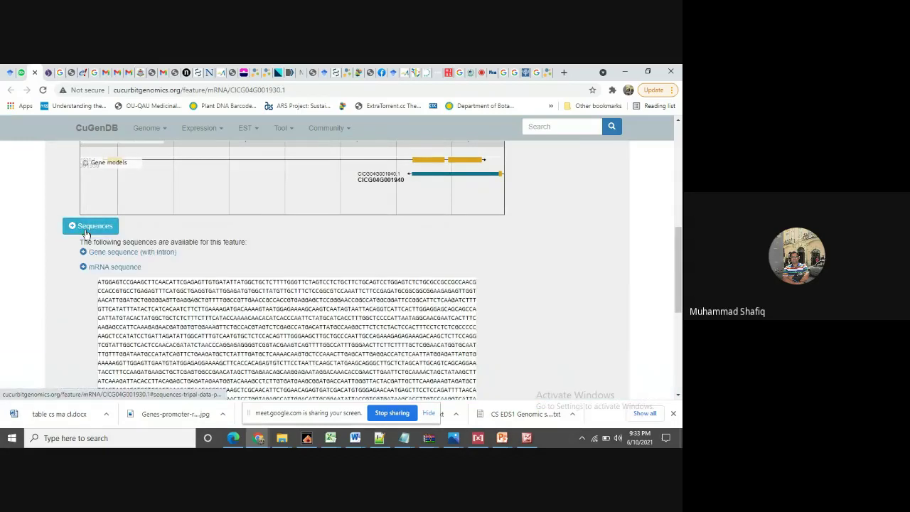
left_click(147, 254)
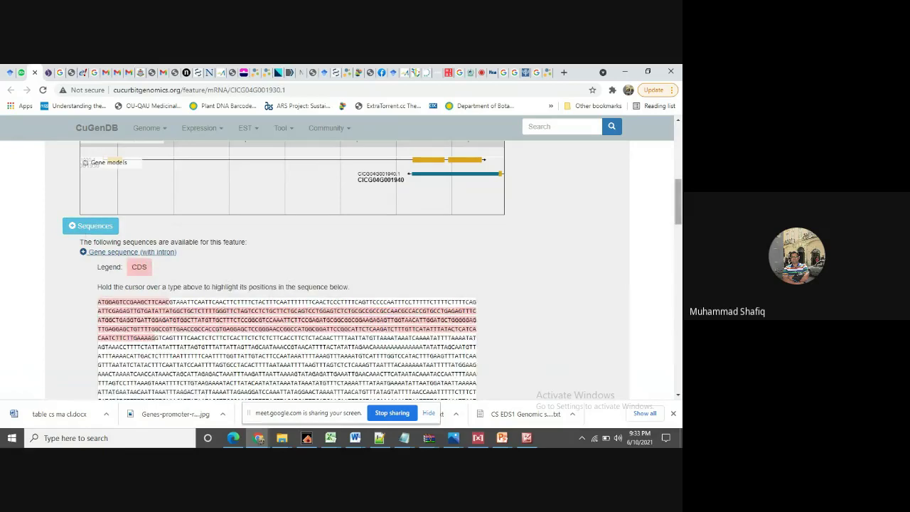
- Examine the gene sequence from beginning to end, checking where the highlighted CDS begins and whether any sequence precedes it
left_click_drag(680, 207, 661, 229)
scroll(661, 229, "up", 2)
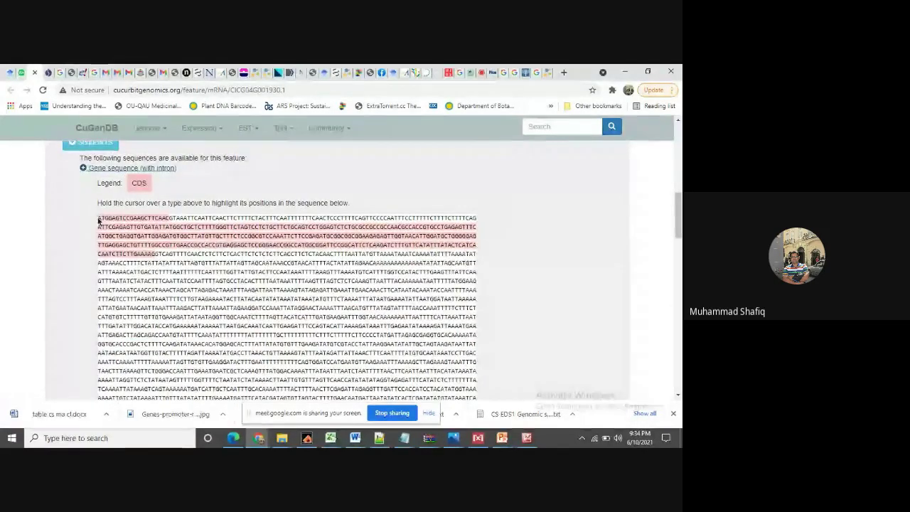
left_click_drag(99, 217, 97, 182)
left_click(170, 244)
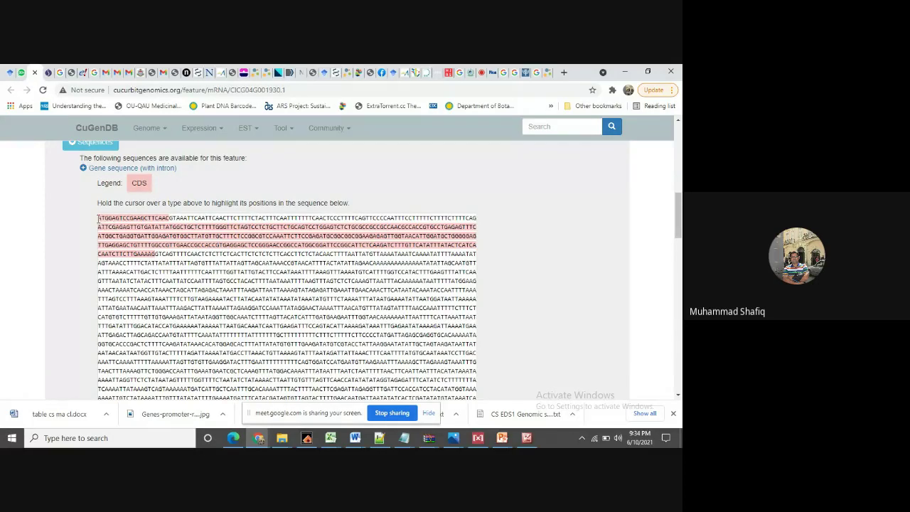
scroll(98, 219, "down", 1)
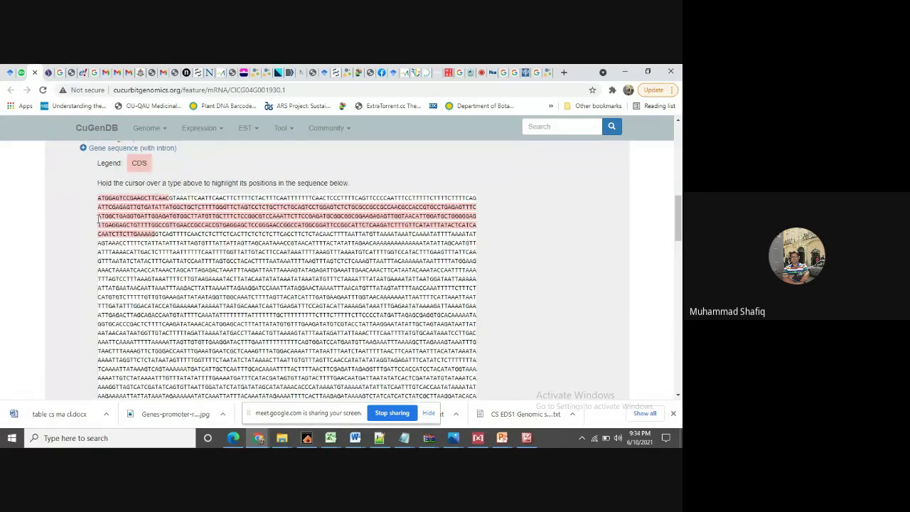
scroll(99, 219, "down", 10)
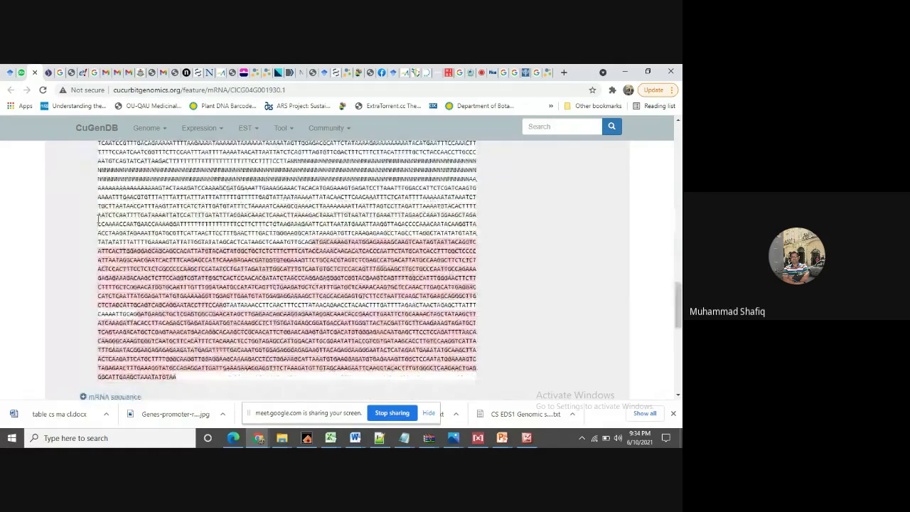
scroll(99, 218, "up", 10)
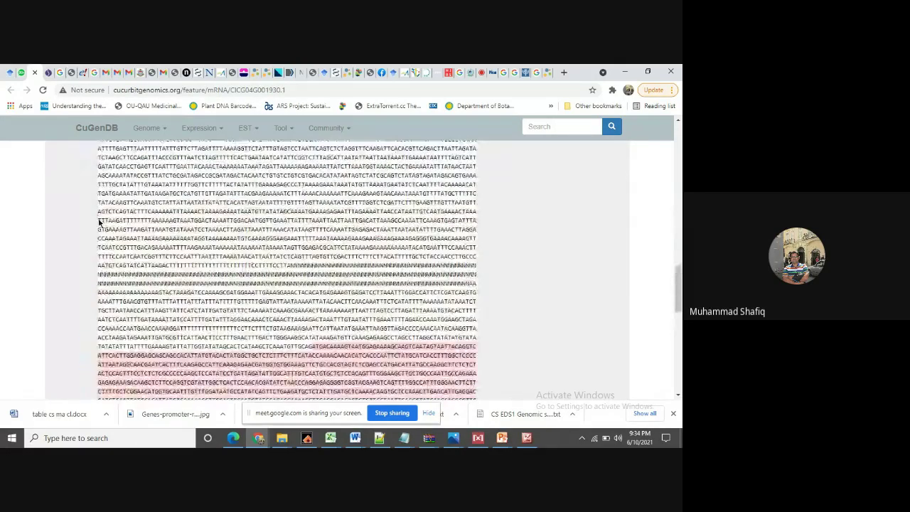
scroll(99, 223, "up", 2)
scroll(99, 222, "down", 3)
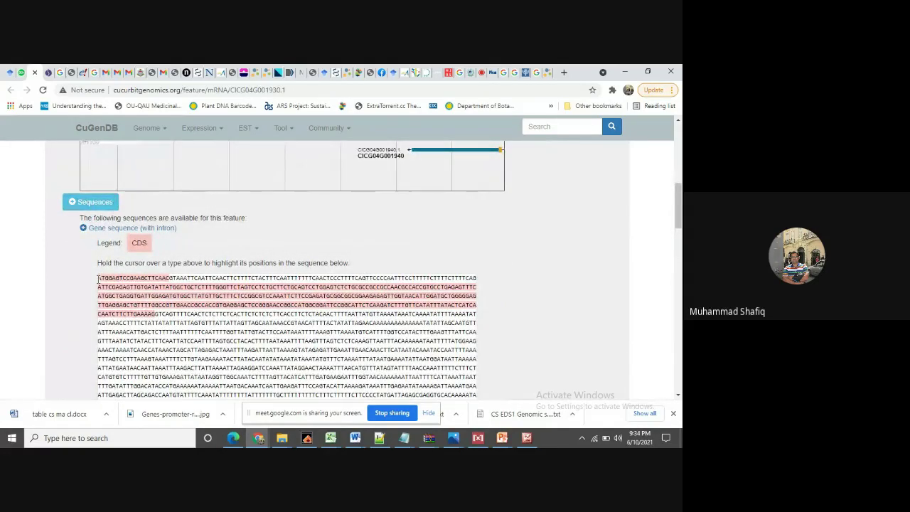
- Review the genome viewer and the overview details of ClCG04G001930.1, including its chromosome location and sequence length
scroll(99, 279, "up", 2)
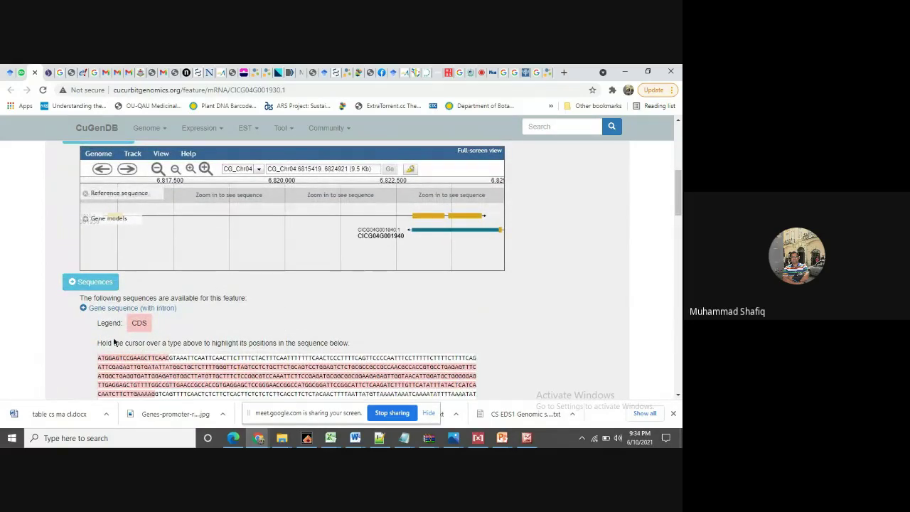
scroll(162, 263, "up", 2)
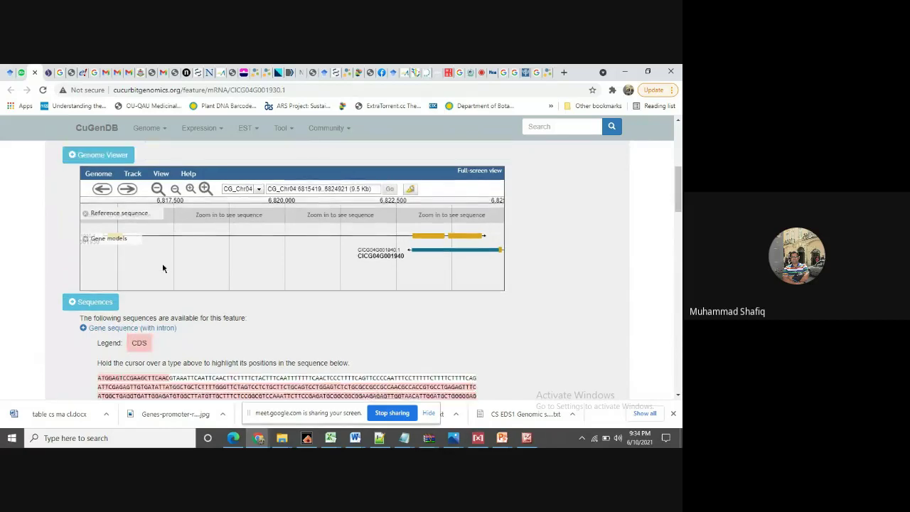
scroll(162, 263, "up", 3)
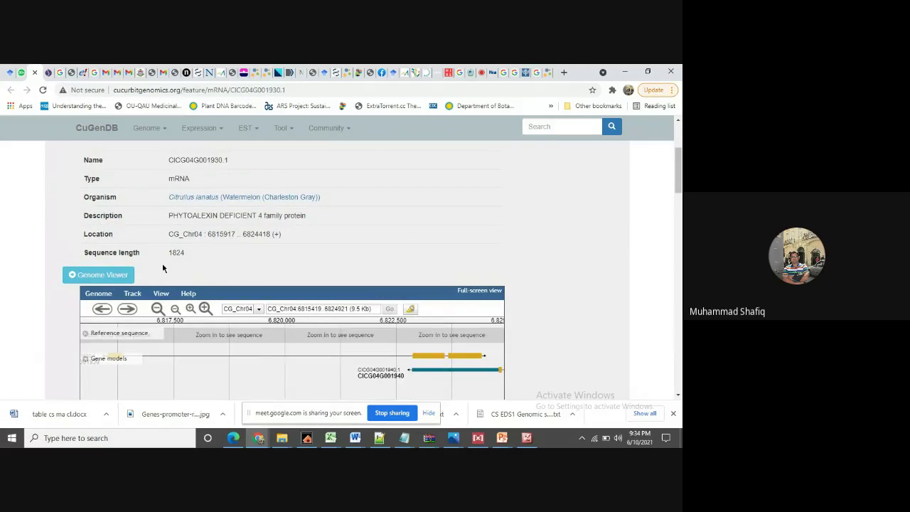
scroll(162, 268, "down", 1)
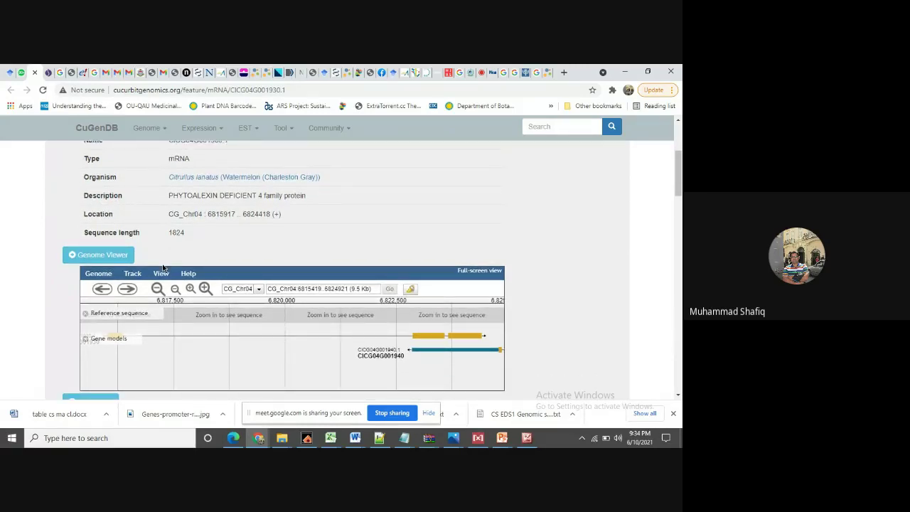
scroll(162, 268, "up", 2)
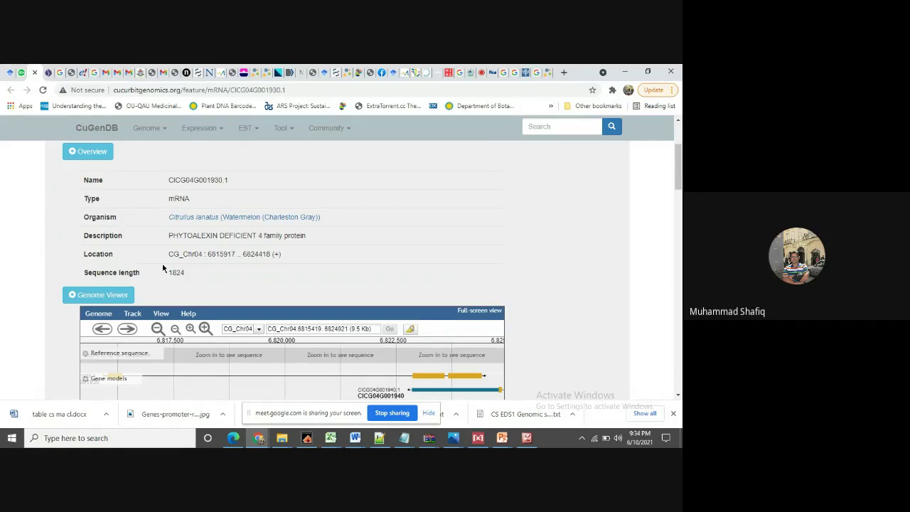
scroll(163, 267, "down", 1)
scroll(162, 267, "up", 1)
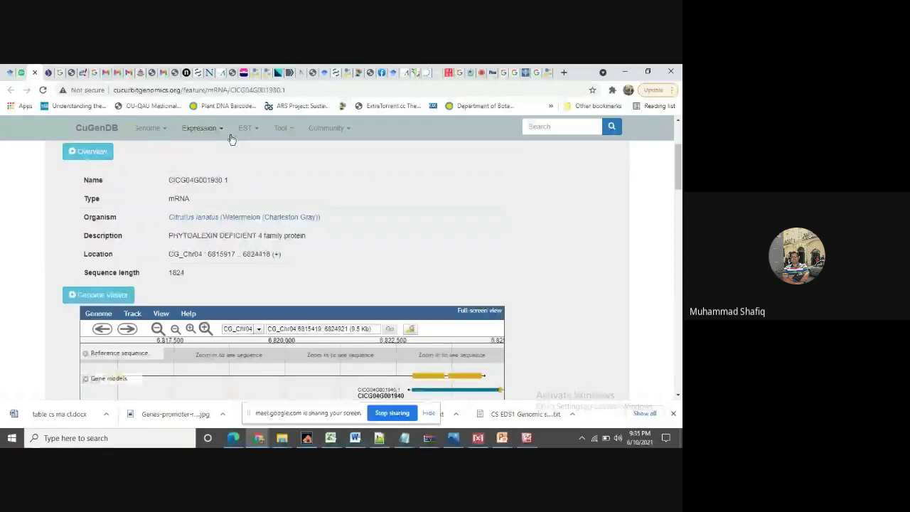
- Set up a CuGenDB BLAST search with blastp (protein against protein) and the Cucurbita maxima protein database
left_click(295, 128)
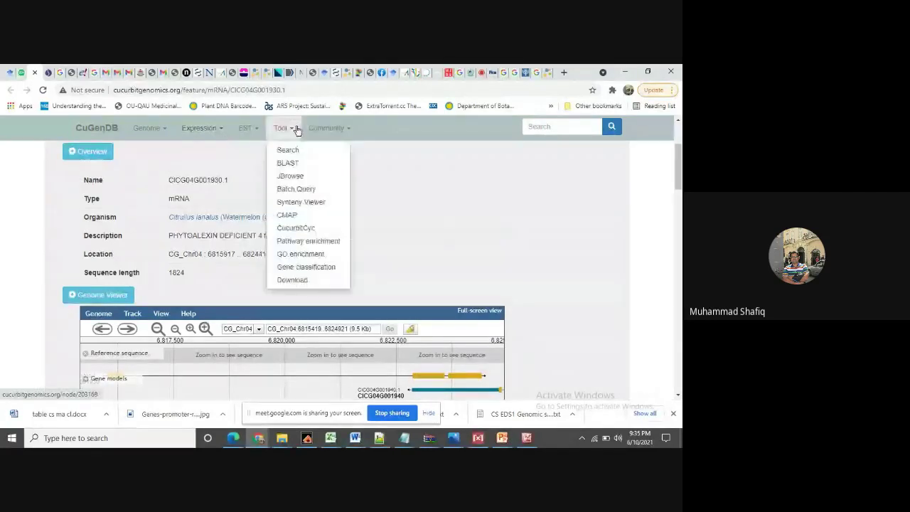
left_click(292, 162)
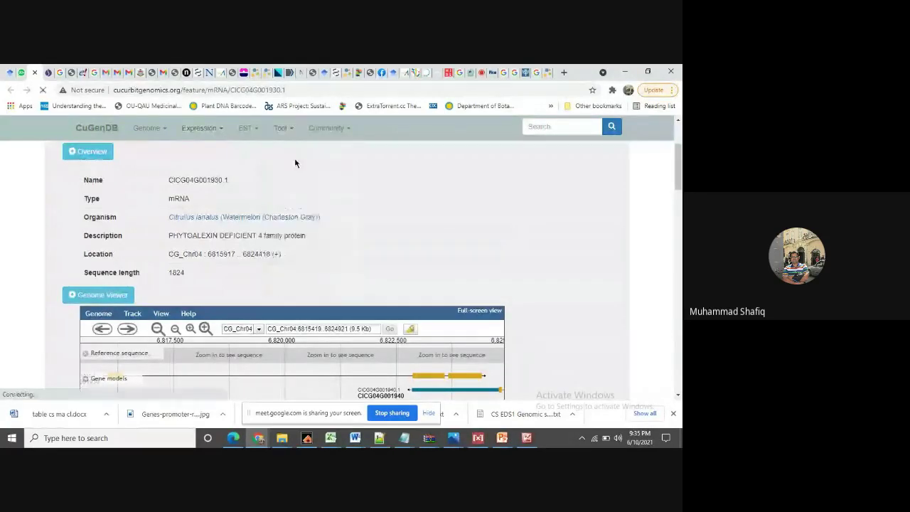
left_click(209, 291)
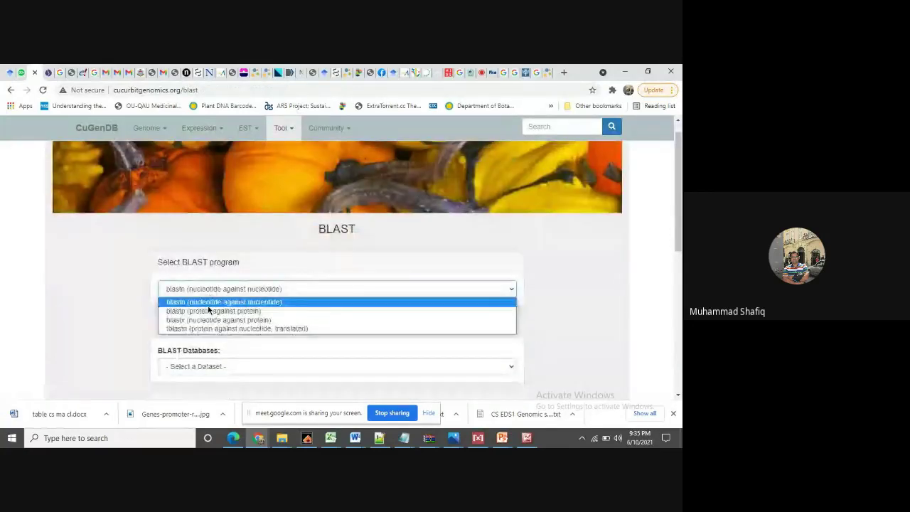
left_click(209, 312)
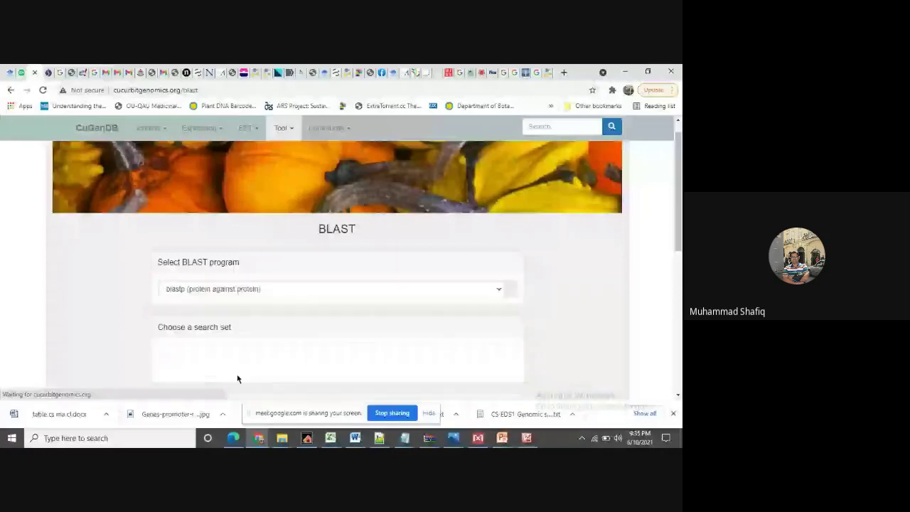
left_click(238, 366)
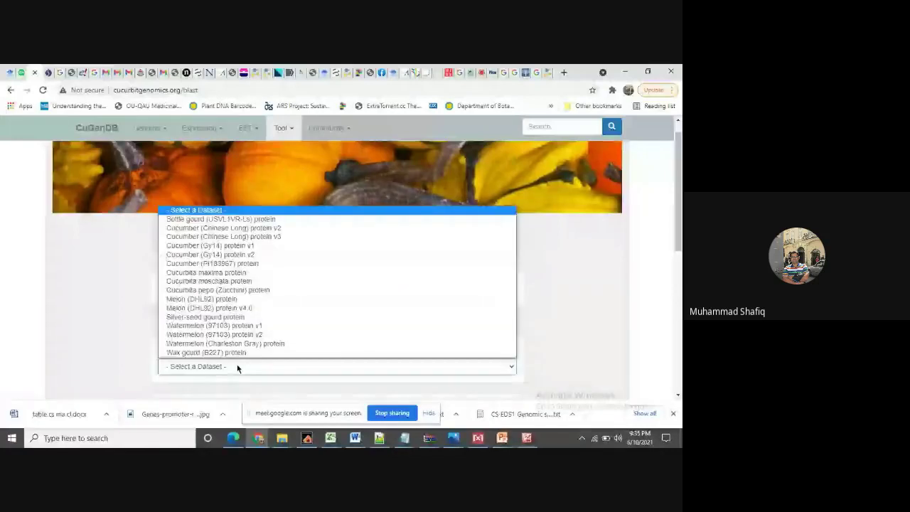
left_click(237, 274)
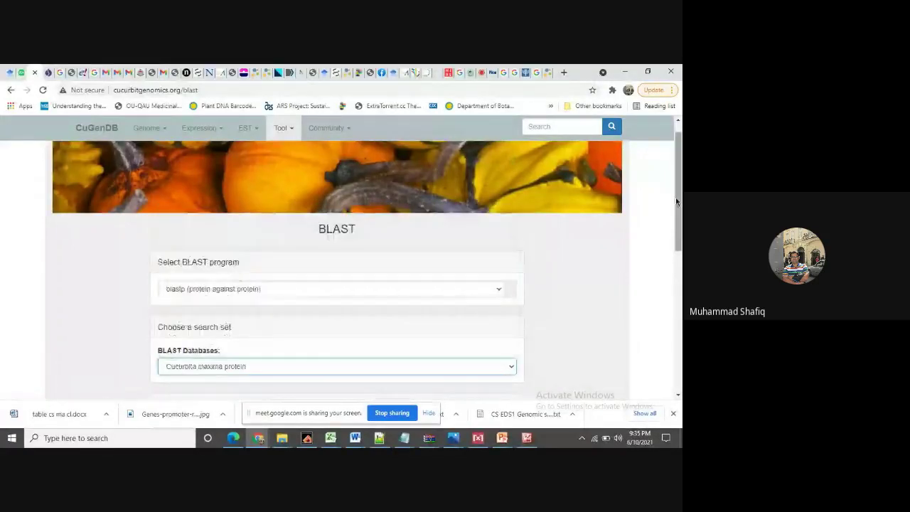
right_click(640, 147)
left_click_drag(594, 313, 599, 262)
left_click_drag(674, 244, 679, 246)
left_click(628, 319)
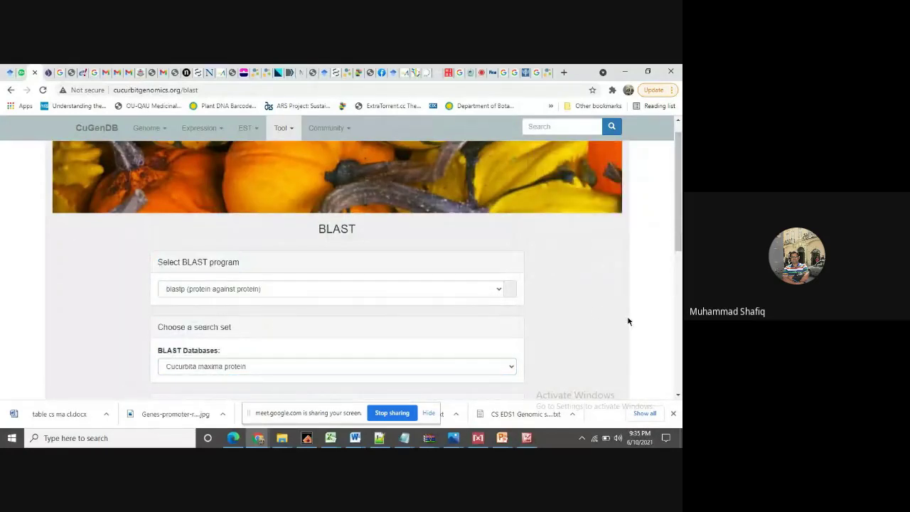
left_click_drag(601, 315, 580, 301)
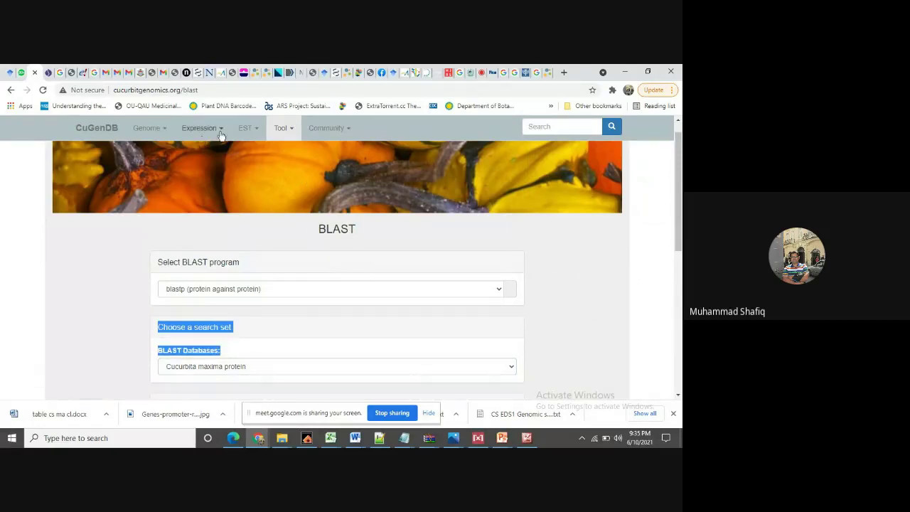
- Open the CuGenDB Search tool, set the organism to Cucurbita maxima, and activate the Name field
left_click(292, 131)
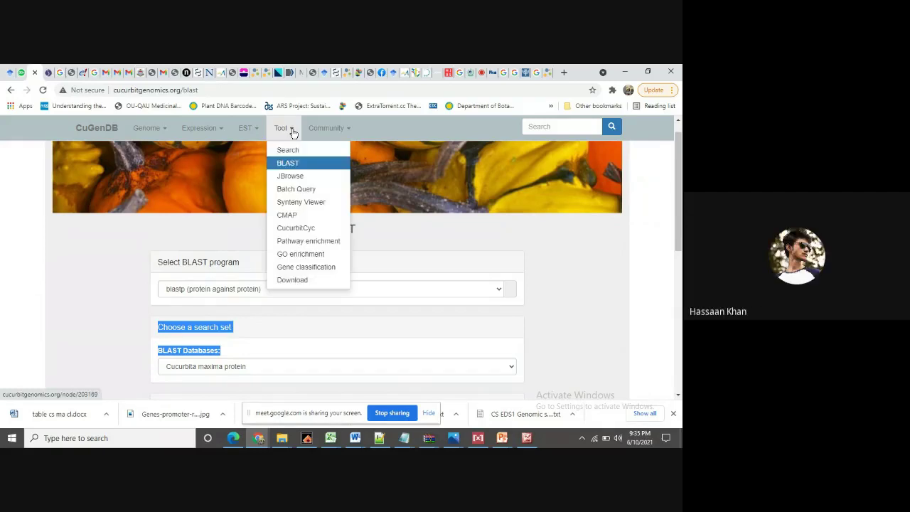
left_click(291, 151)
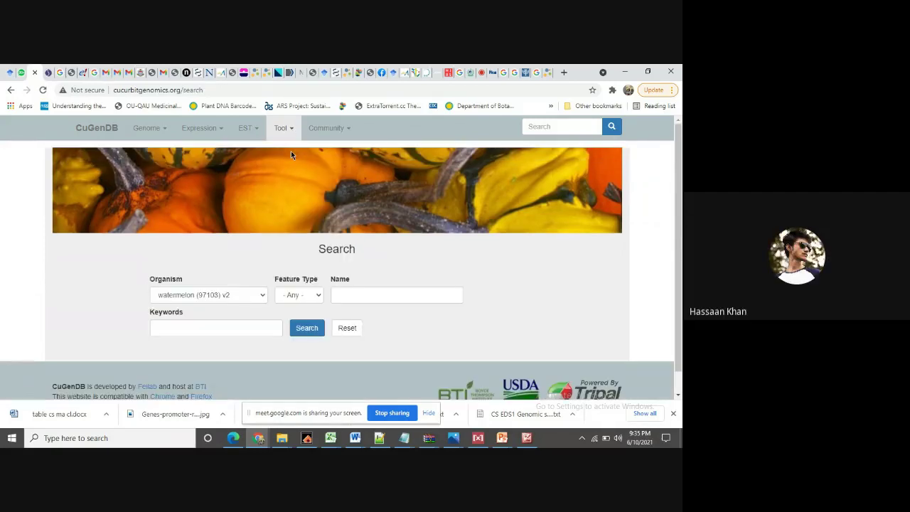
left_click(258, 297)
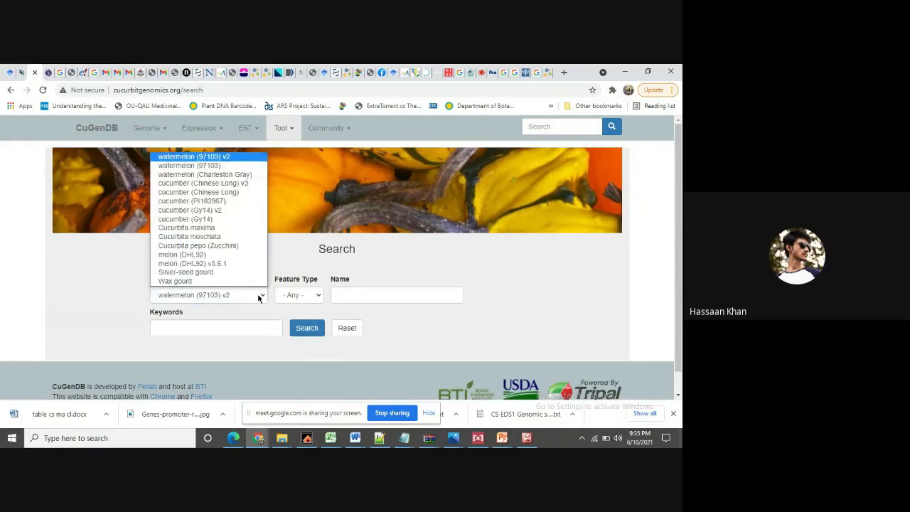
left_click(214, 228)
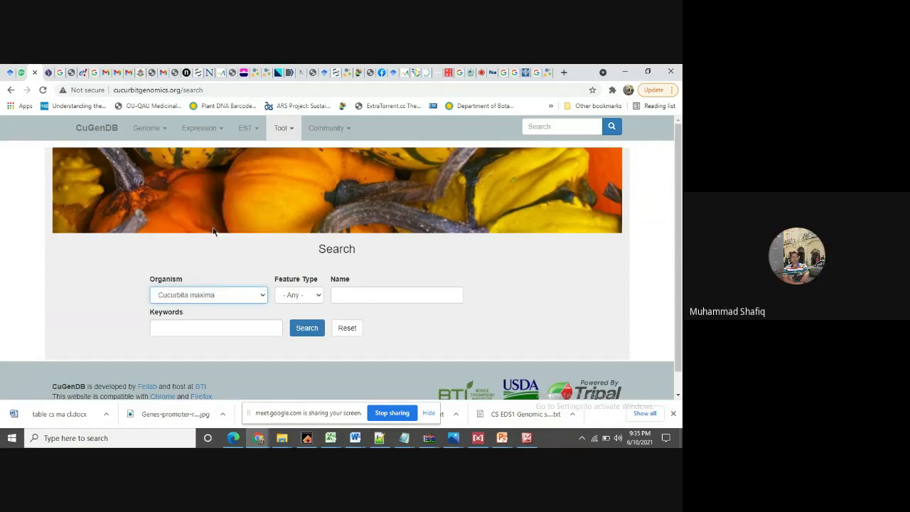
left_click(346, 293)
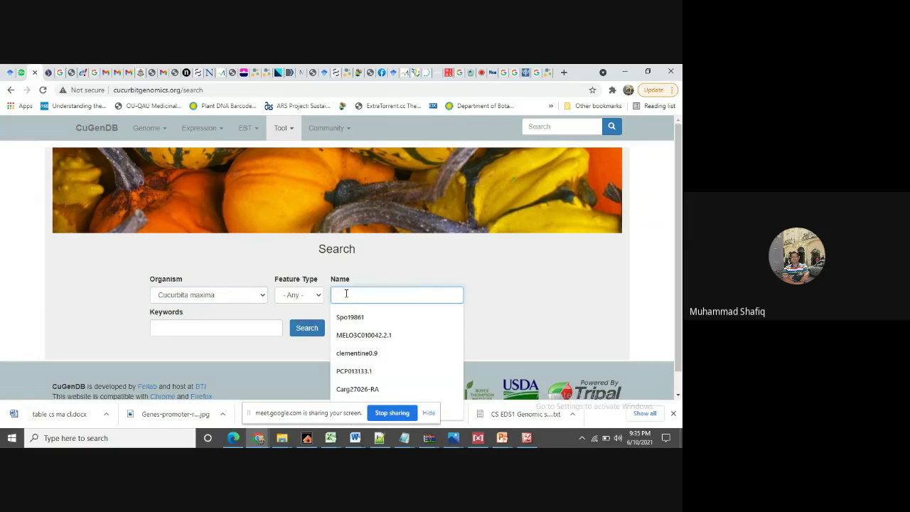
- Copy the ClEDS1 accession ClCG06G016640.1 from Table 1 in the Word document table cs ma cl and return to the CuGenDB search form
left_click(355, 437)
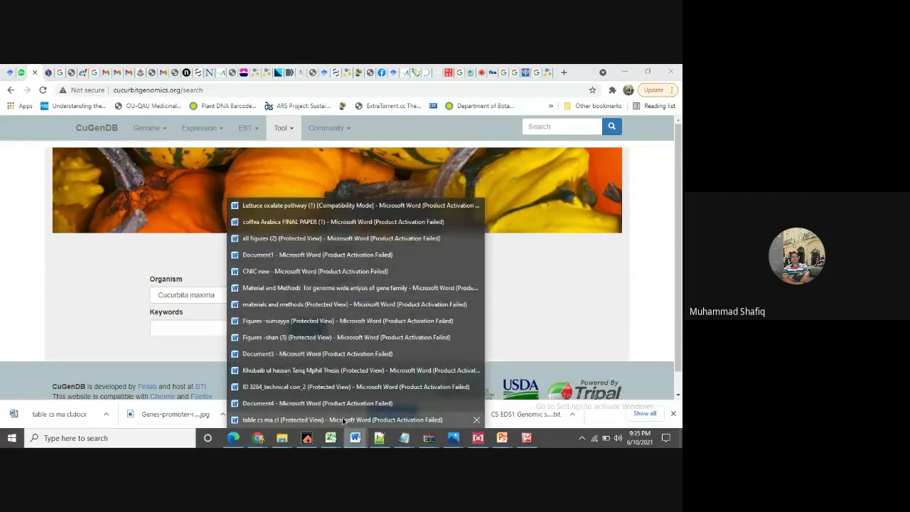
left_click(343, 419)
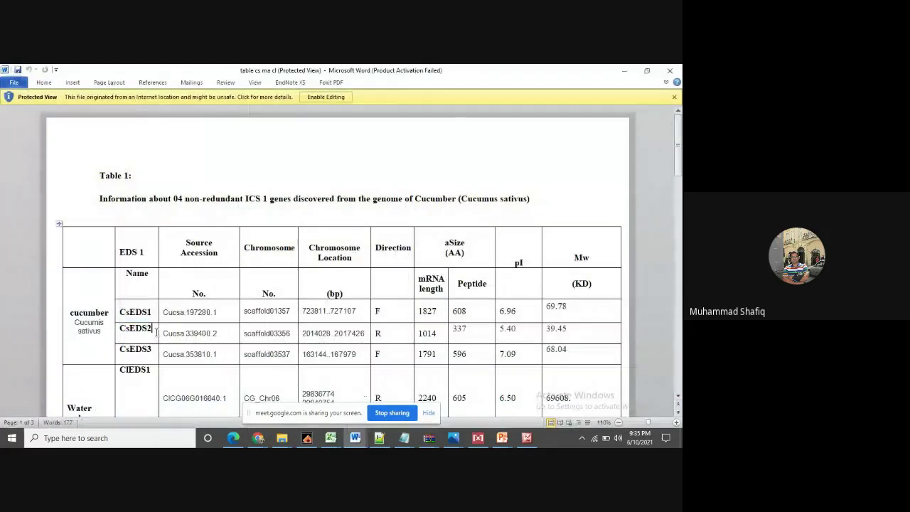
scroll(157, 332, "down", 15)
left_click_drag(678, 213, 677, 175)
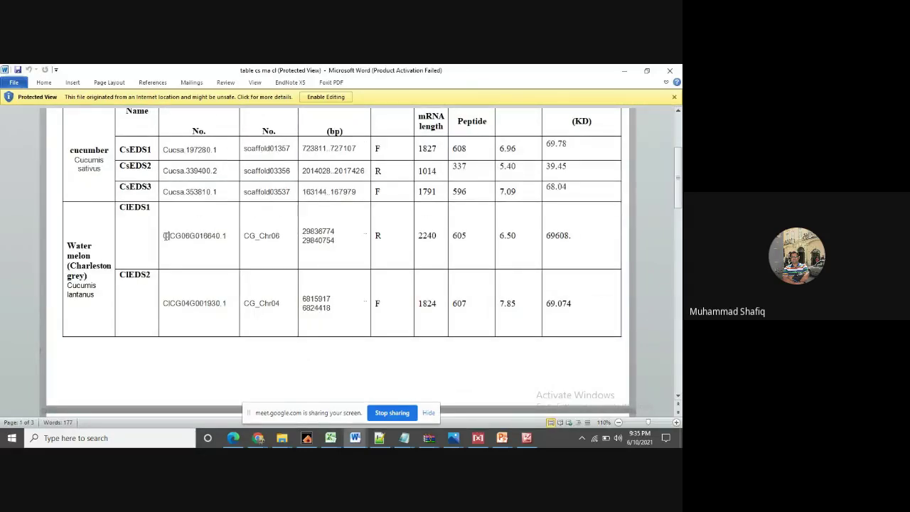
left_click_drag(165, 236, 228, 236)
right_click(202, 240)
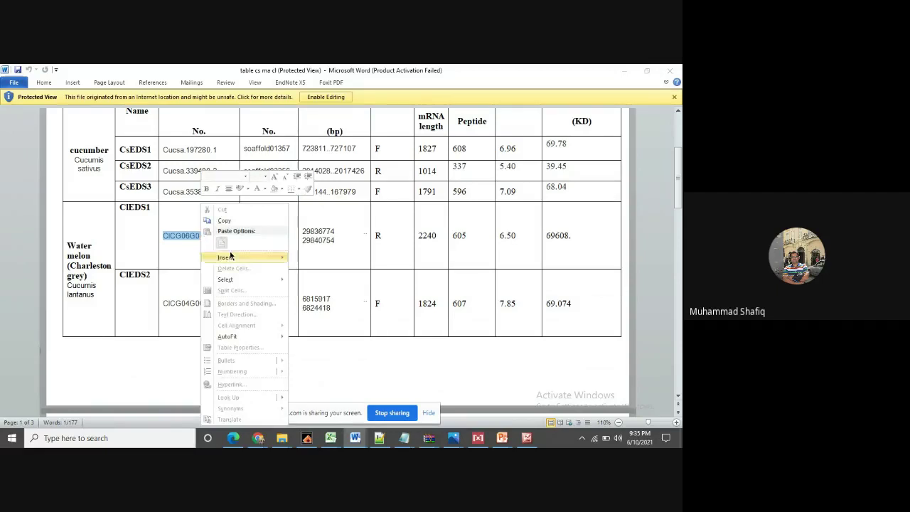
left_click(238, 221)
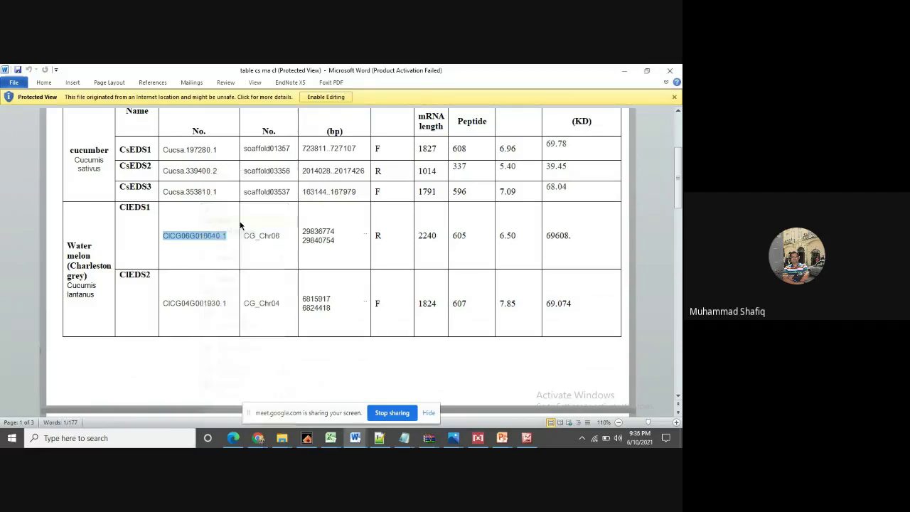
left_click(625, 70)
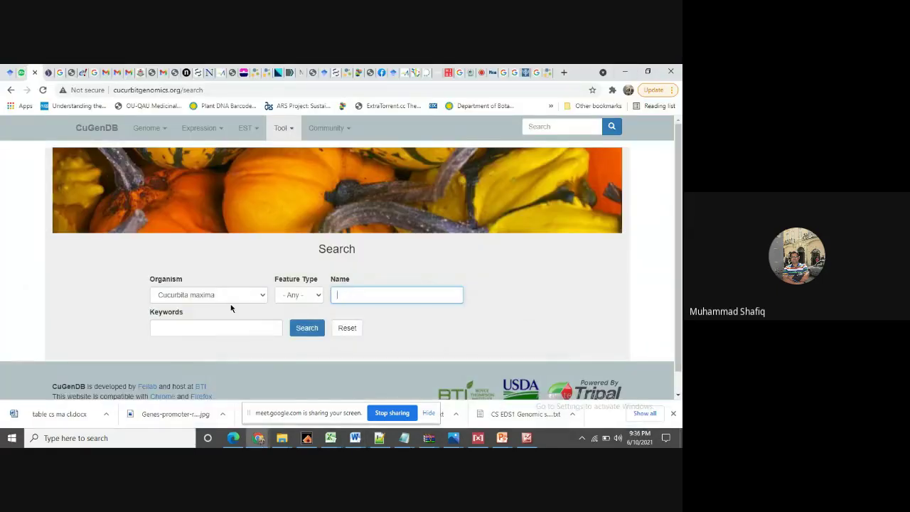
- Search Cucurbita maxima for the name ClCG06G016640.1 with the feature type set to gene
left_click(307, 297)
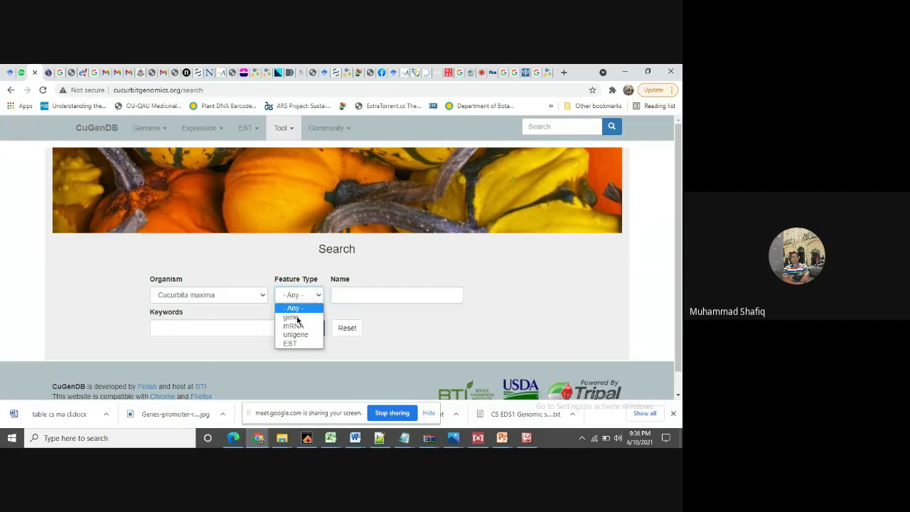
left_click(292, 317)
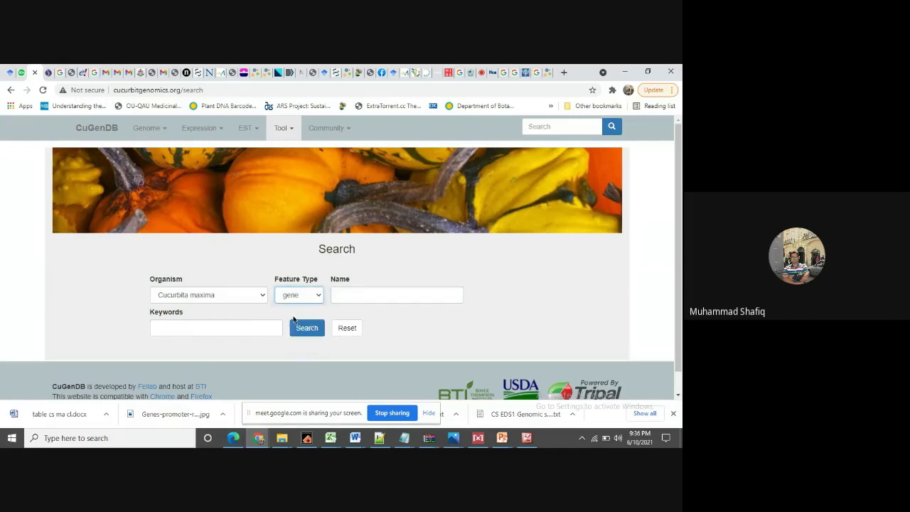
left_click(351, 295)
key("ctrl+v")
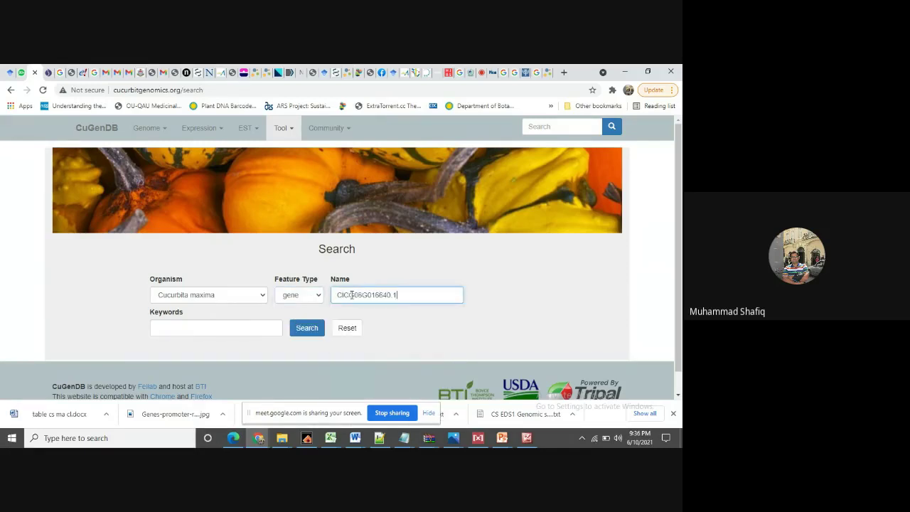
left_click(310, 329)
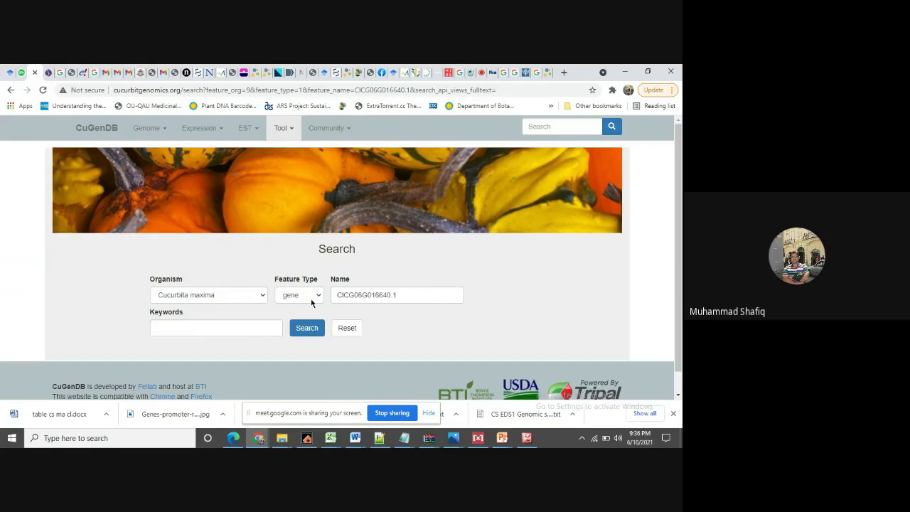
- Repeat the ClCG06G016640.1 search with the feature type set to Any
left_click(312, 298)
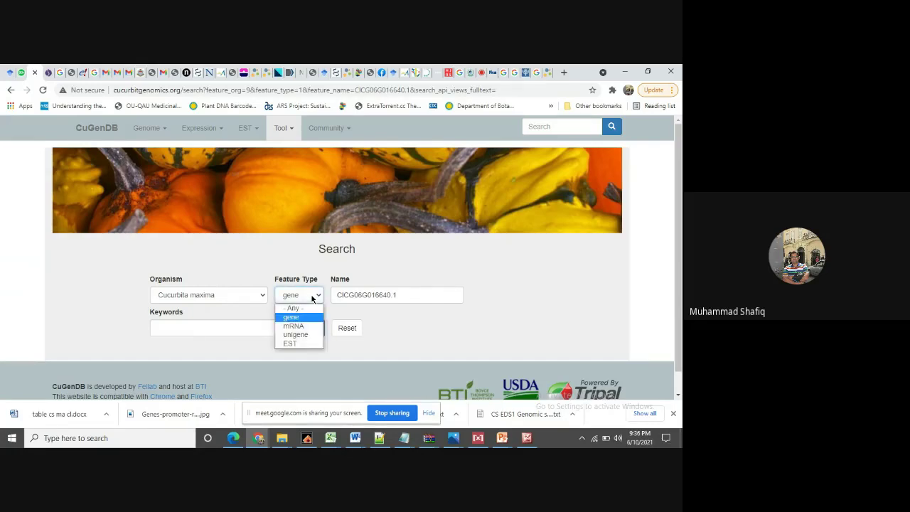
left_click(299, 308)
left_click(300, 328)
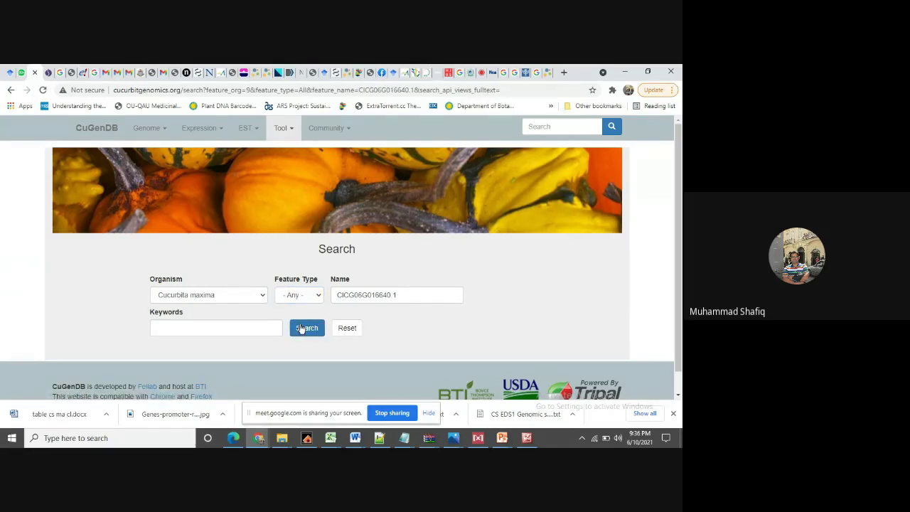
- Shorten the searched name to ClCG06G016640 and run the Cucurbita maxima search again
scroll(300, 327, "down", 1)
left_click(409, 272)
key("BackSpace")
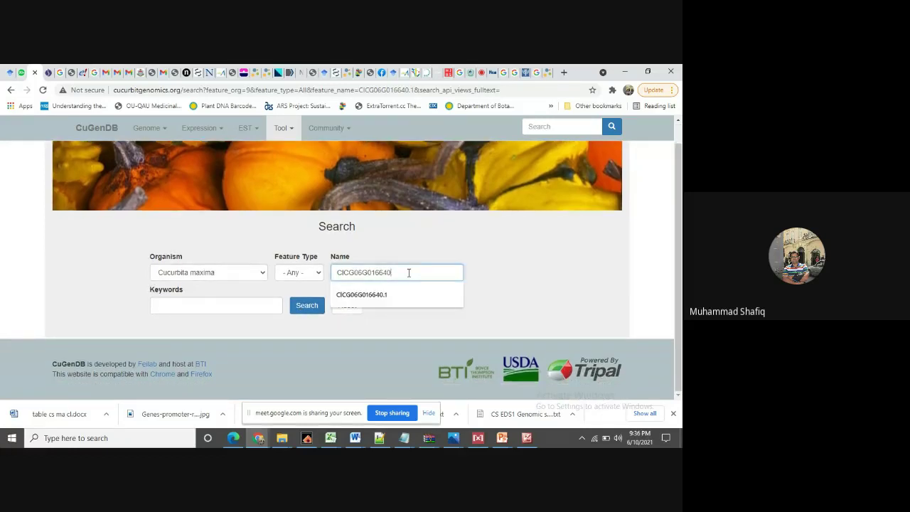
left_click(305, 305)
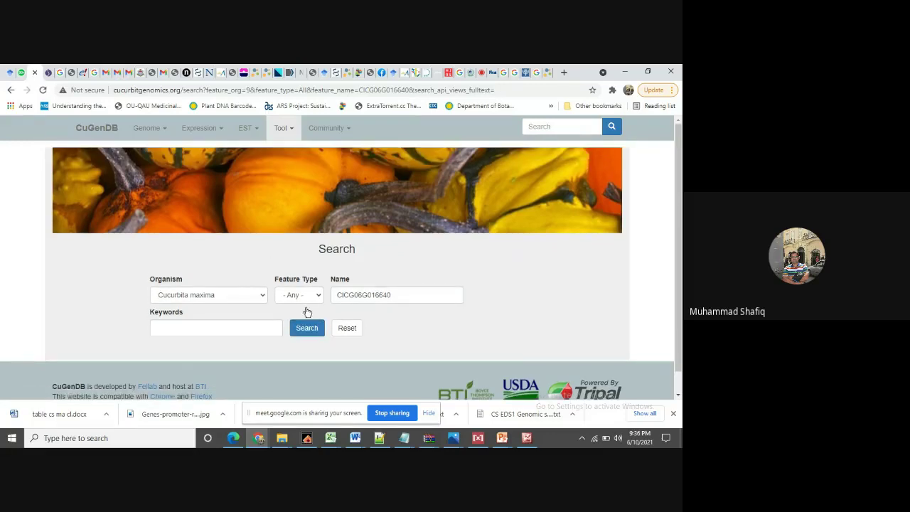
scroll(306, 313, "down", 1)
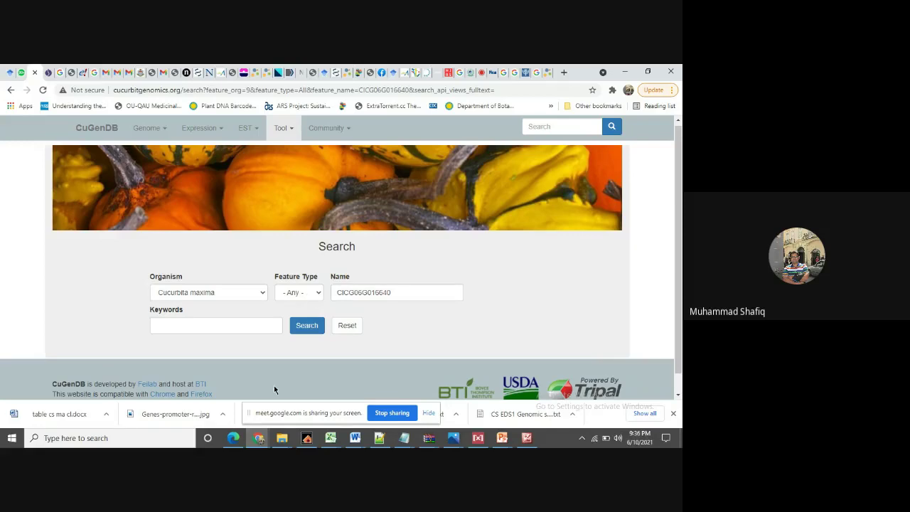
left_click(363, 439)
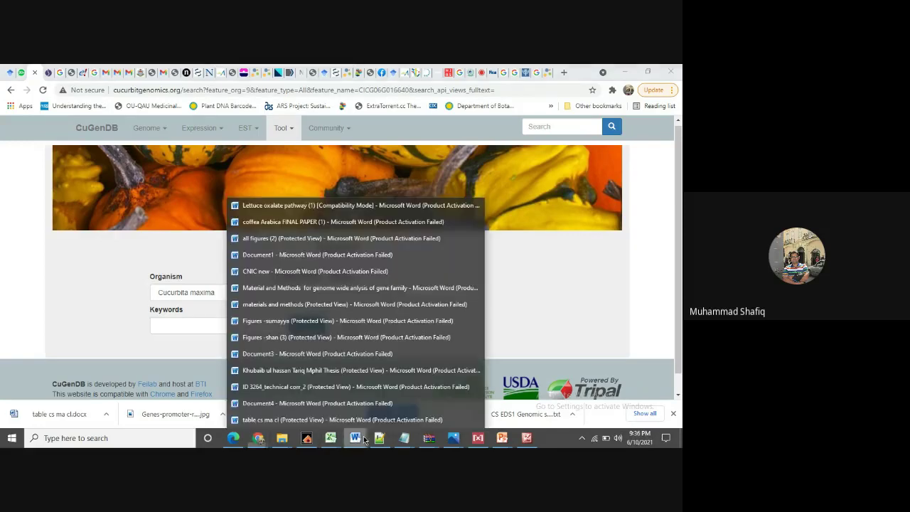
left_click(338, 412)
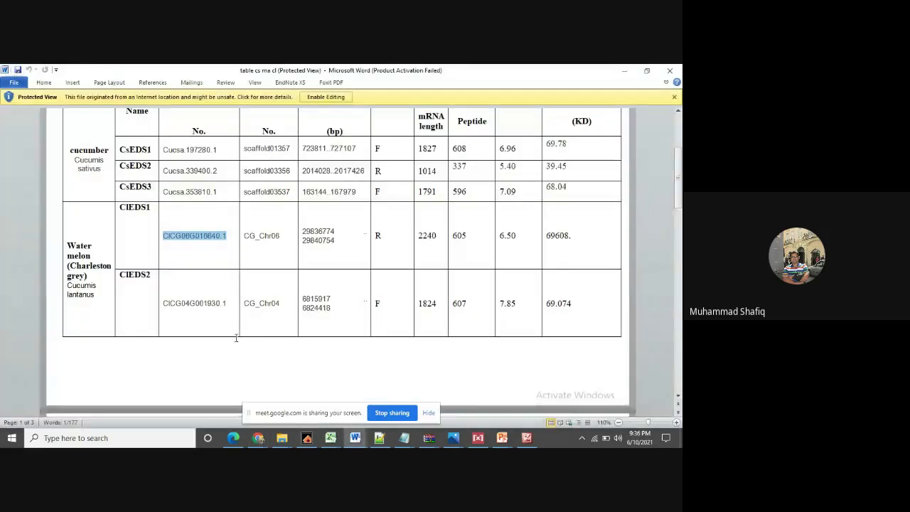
left_click(192, 321)
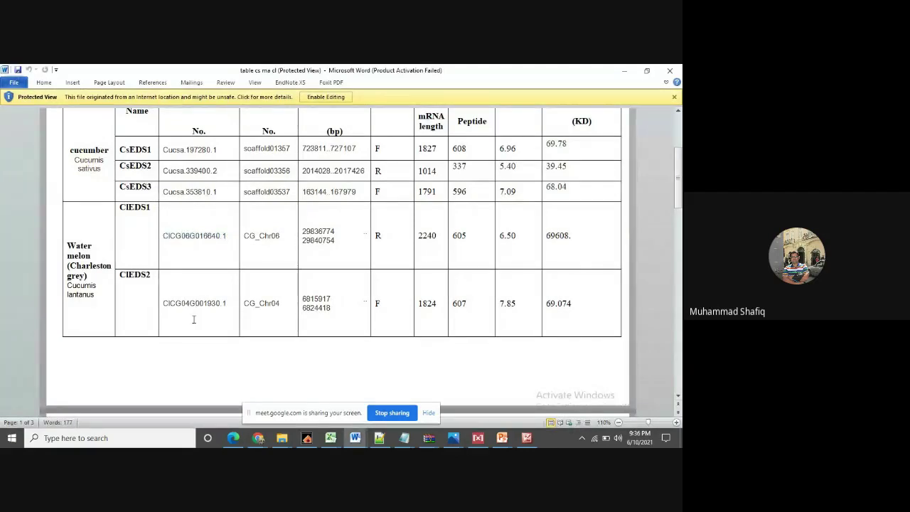
- Copy the selected OeuMADBOX55 protein sequence from the Raw olive MADBOX rename file in Notepad++ and return to CuGenDB in the browser
left_click(376, 437)
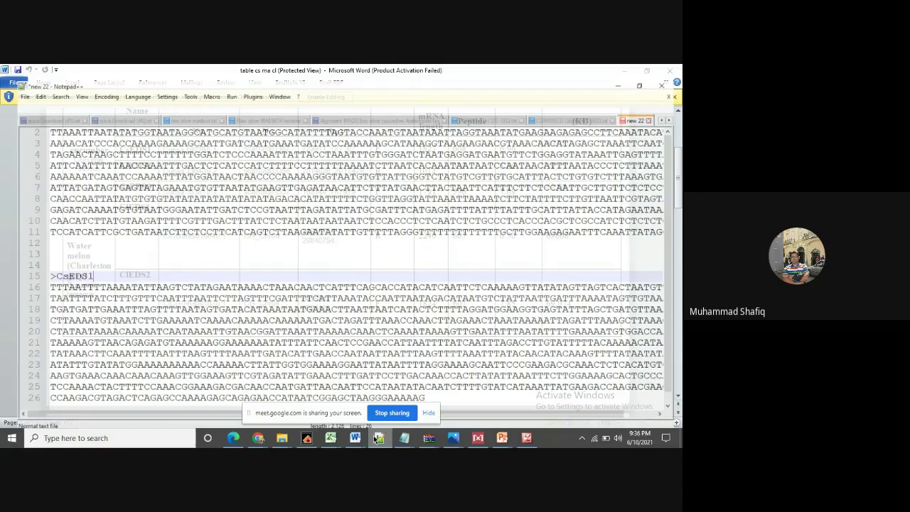
key("ctrl+Tab")
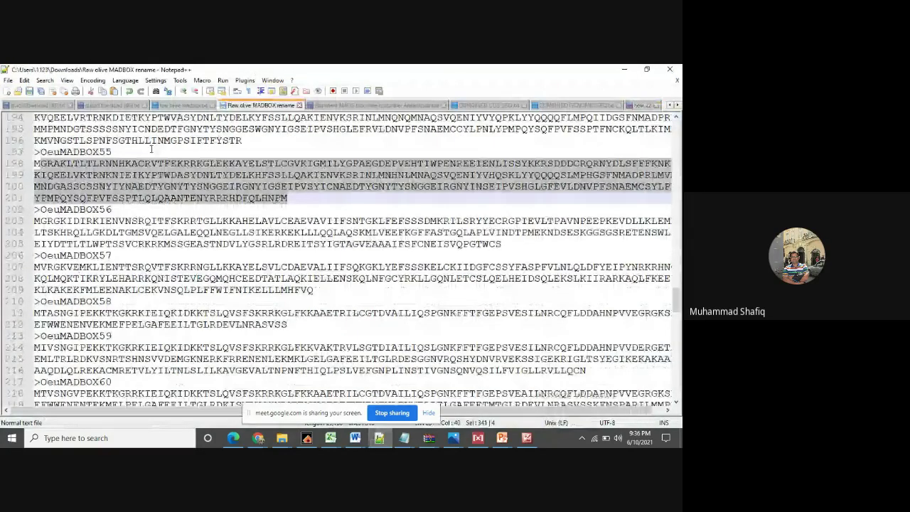
right_click(151, 166)
left_click(174, 183)
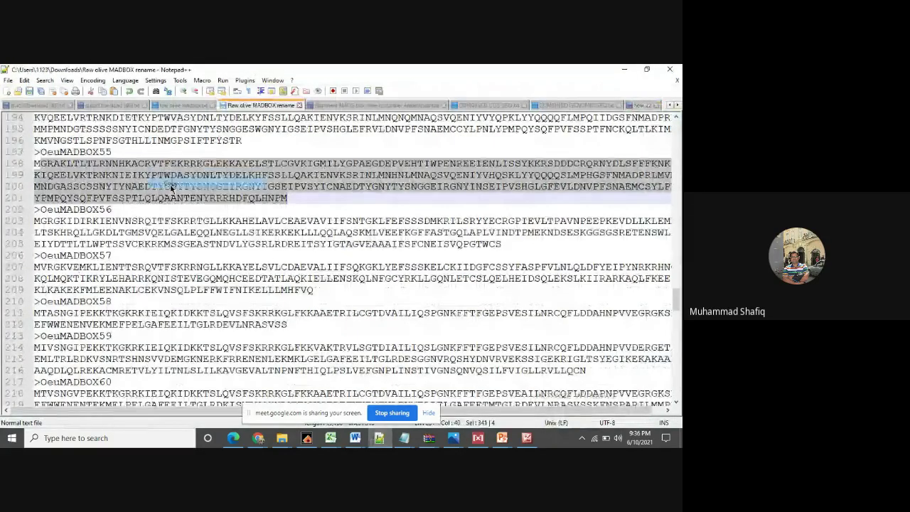
left_click(626, 69)
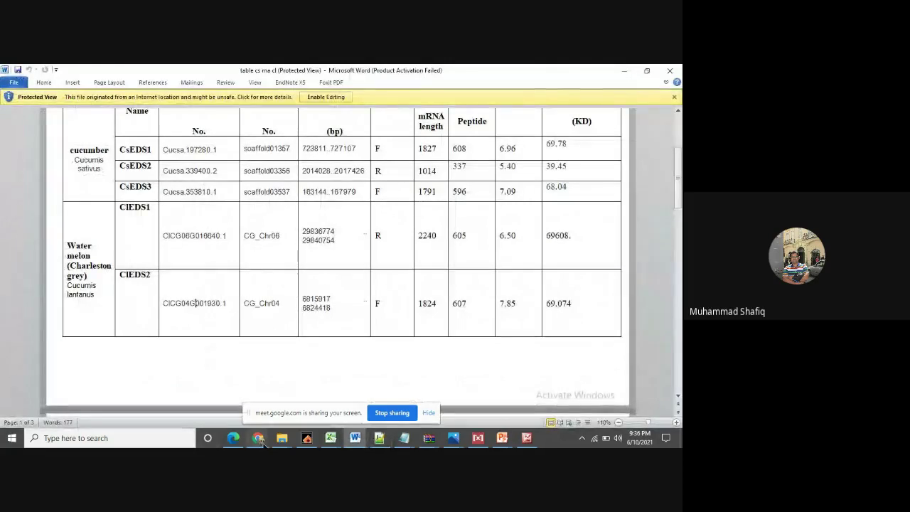
mouse_move(259, 441)
left_click(167, 378)
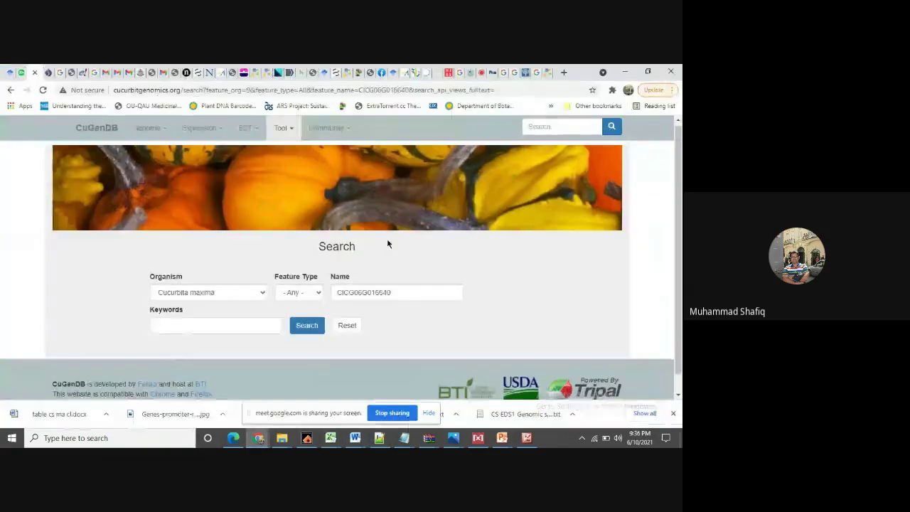
- Open the CuGenDB BLAST tool and choose Cucurbita maxima protein as the database for the blastp search
left_click(291, 128)
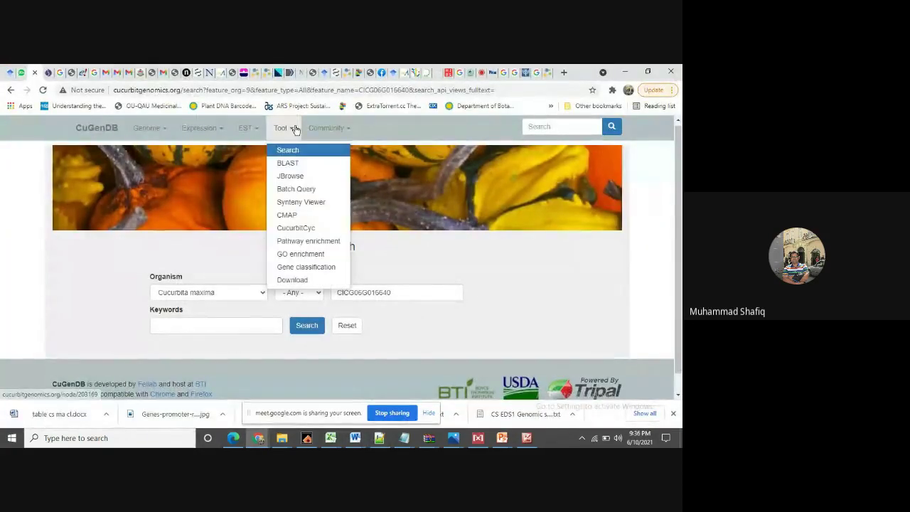
left_click(288, 163)
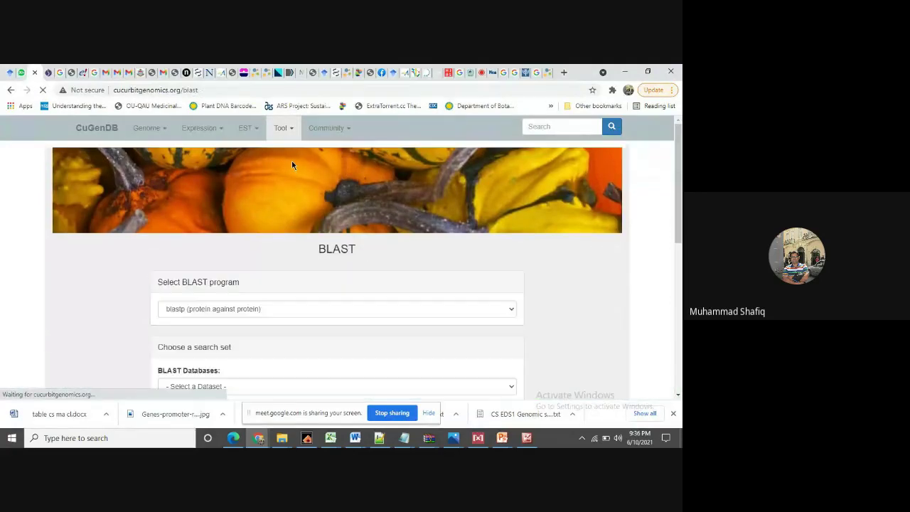
left_click(226, 386)
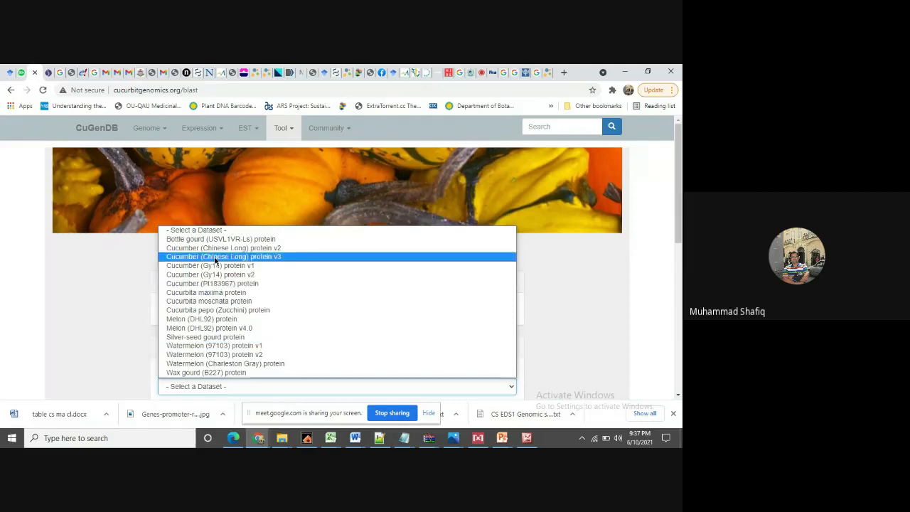
left_click(218, 292)
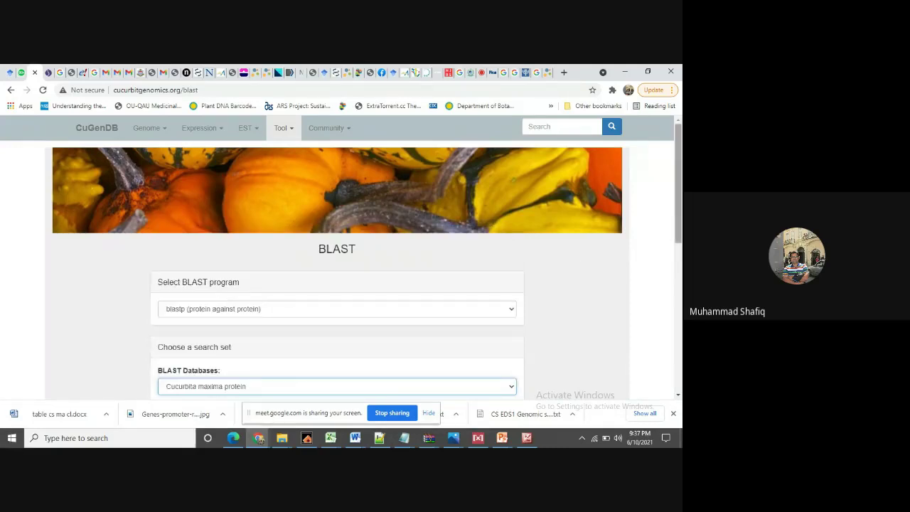
- Enter the copied protein sequence as a FASTA query under the header >1 and run the BLAST search
left_click_drag(677, 217, 678, 268)
left_click(239, 357)
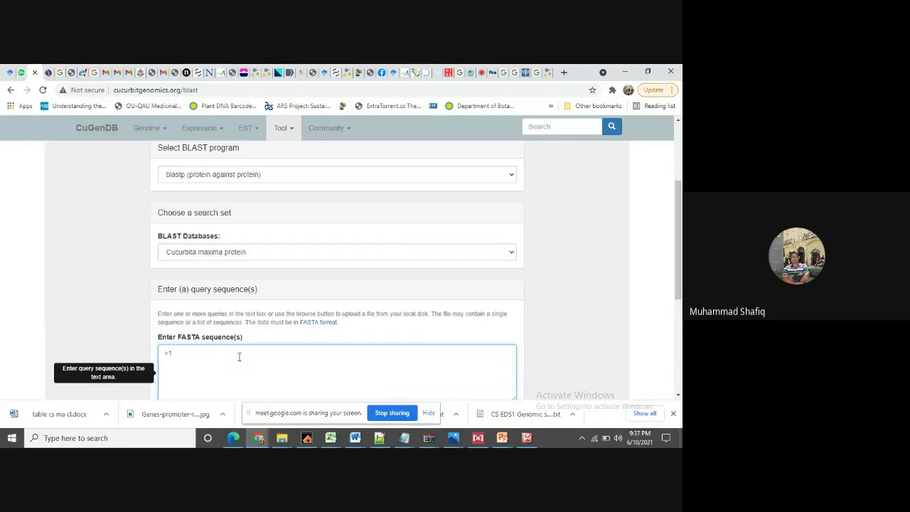
type(">1")
key("ctrl+v")
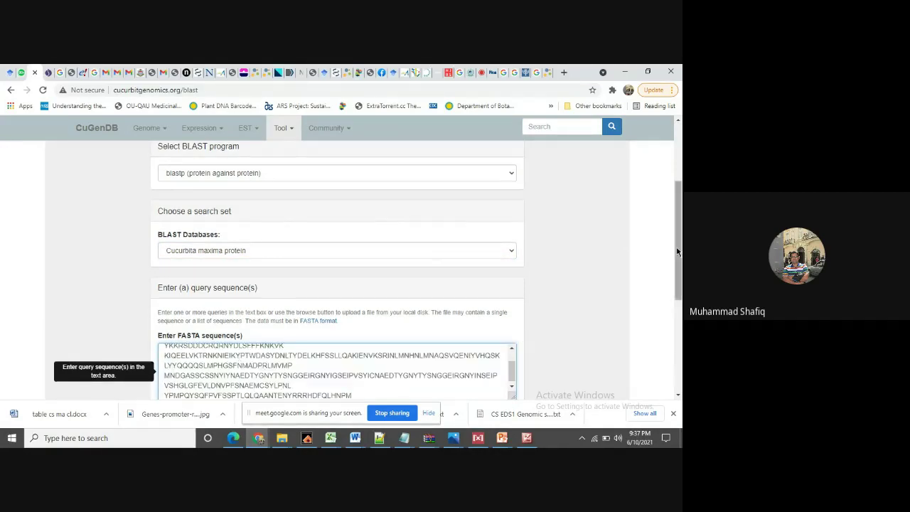
left_click_drag(677, 253, 601, 343)
left_click(160, 367)
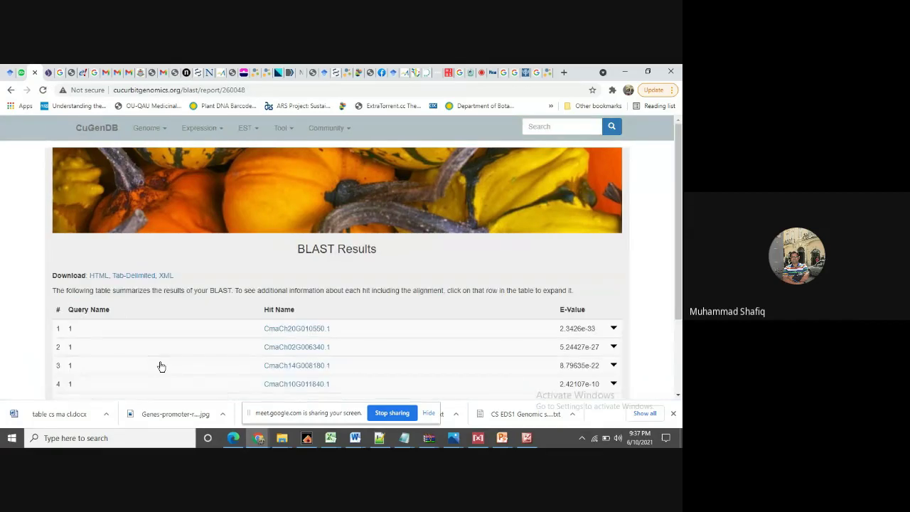
- Open the BLAST hit CmaCh20G010550.1 and display its gene sequence with introns, highlighting the CDS to examine where it begins
left_click(290, 331)
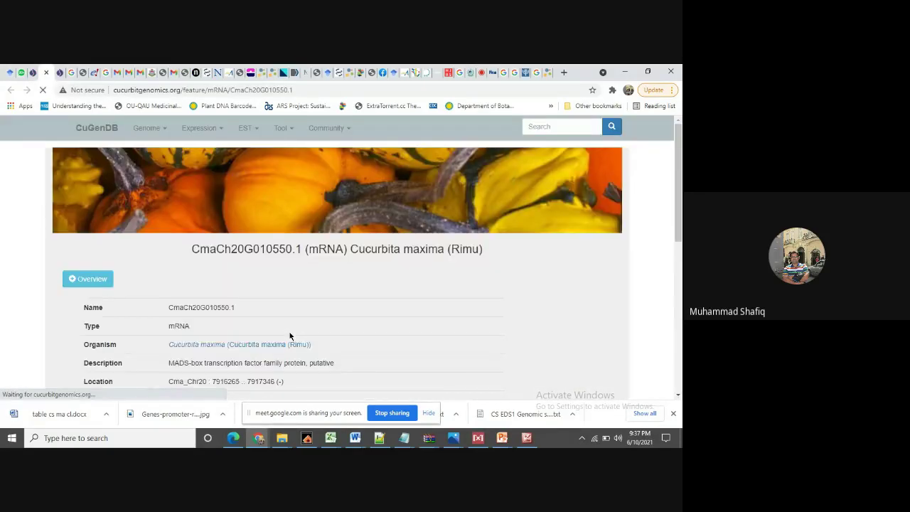
scroll(289, 335, "down", 3)
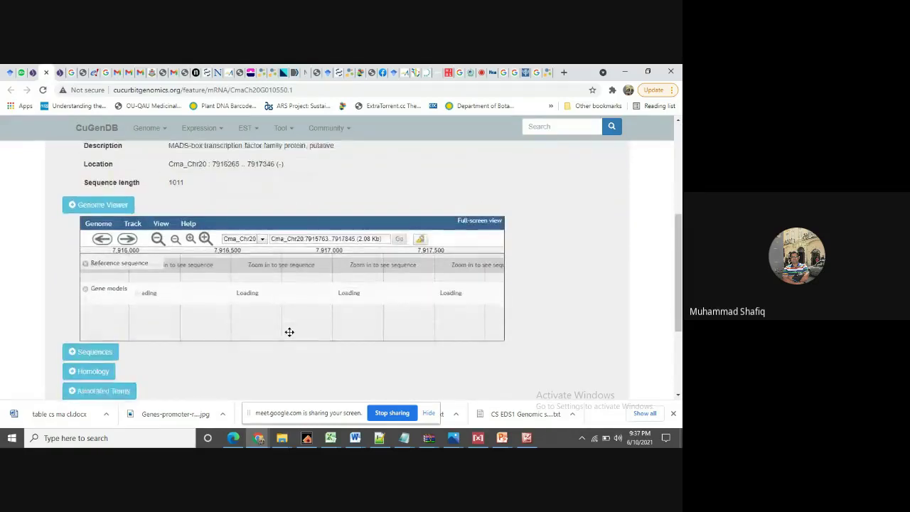
scroll(289, 332, "down", 1)
left_click(97, 270)
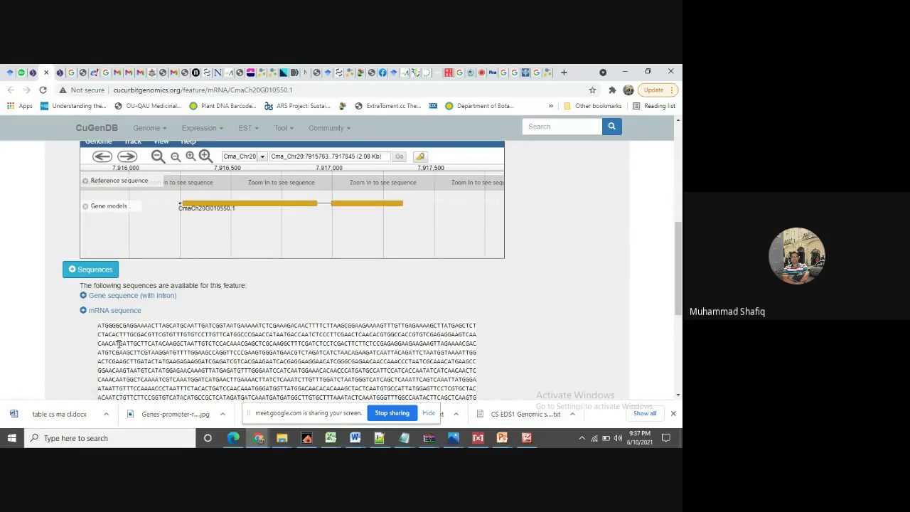
left_click(133, 296)
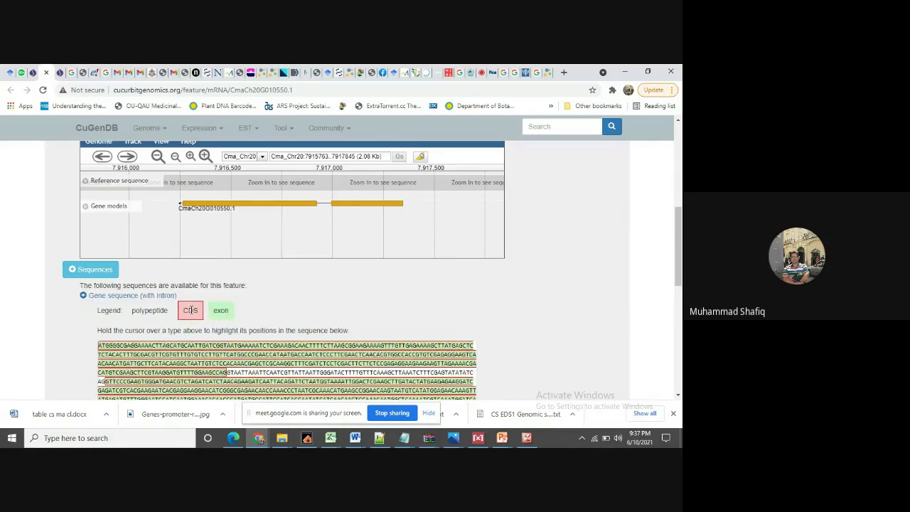
left_click_drag(679, 261, 679, 295)
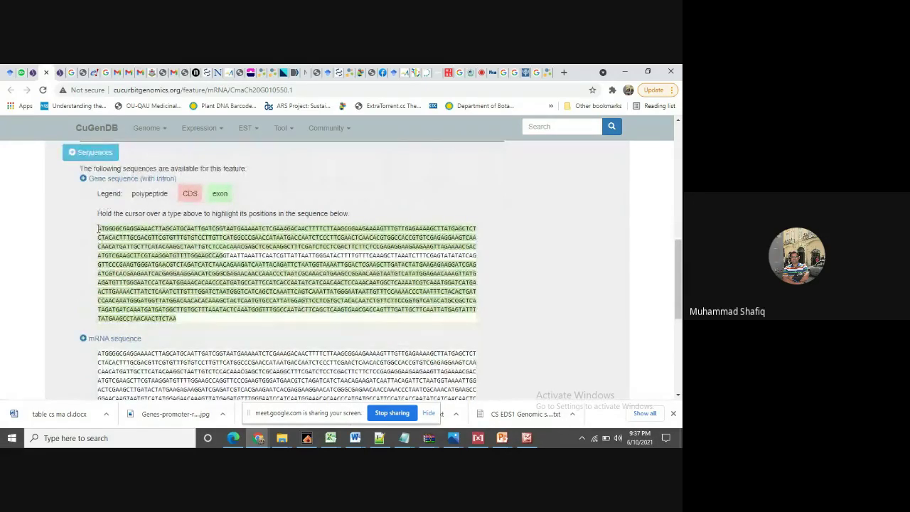
- Examine the location of CmaCh20G010550.1 in the Genome Viewer, enlarging the reference sequence to base level and moving along the gene model
scroll(99, 230, "up", 1)
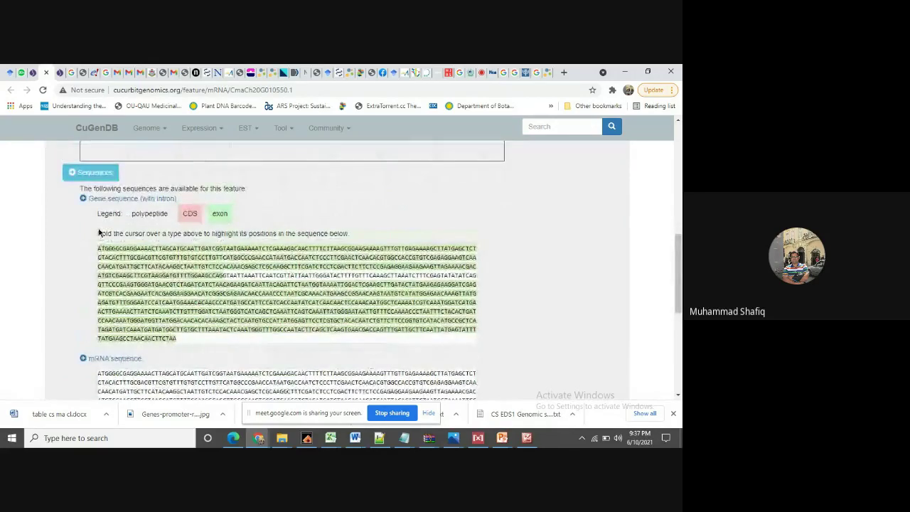
scroll(99, 233, "up", 5)
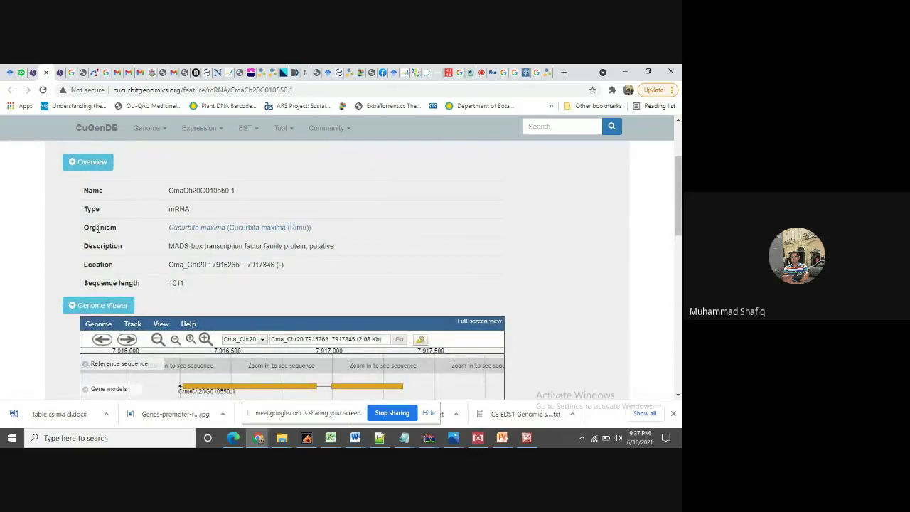
scroll(99, 227, "down", 1)
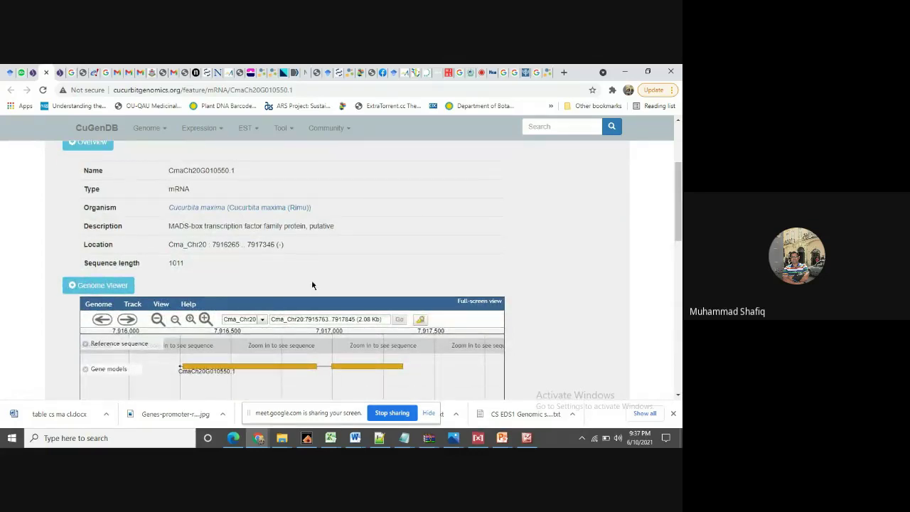
scroll(312, 285, "down", 1)
scroll(311, 284, "down", 5)
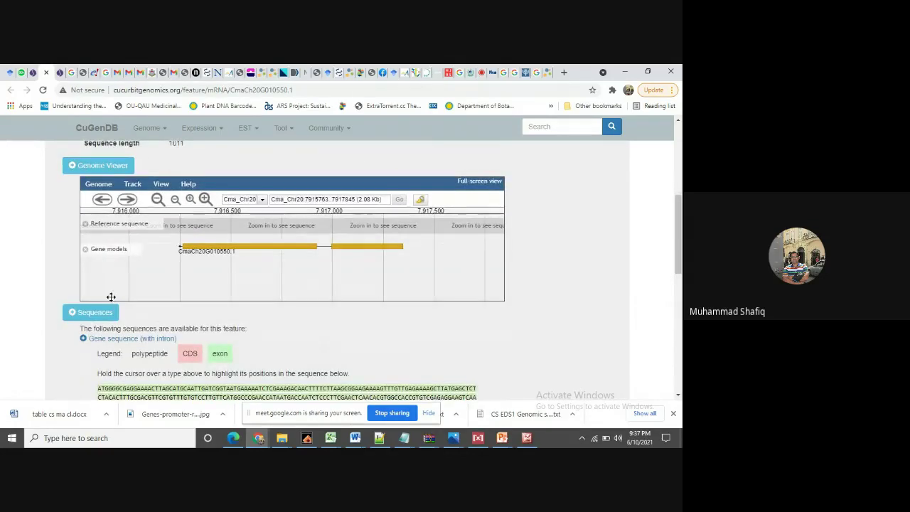
left_click(157, 199)
left_click(204, 199)
left_click(204, 199)
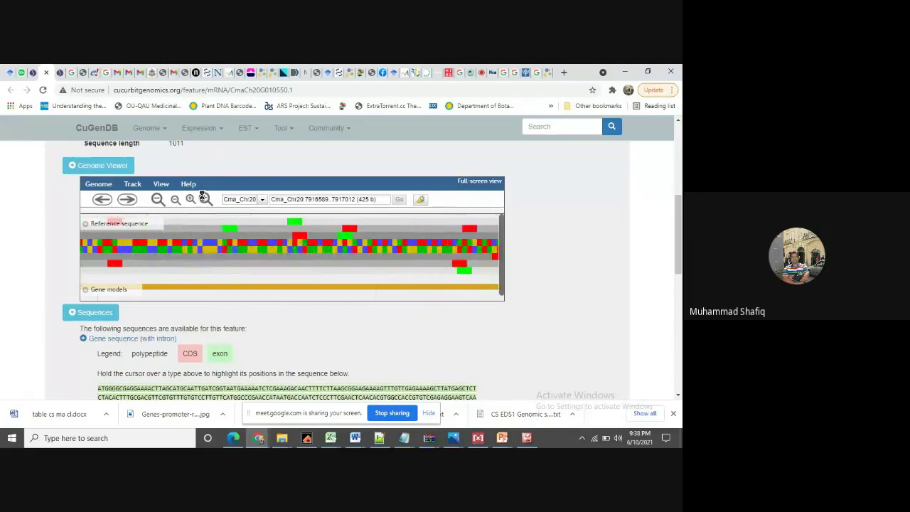
left_click(204, 199)
left_click(204, 199)
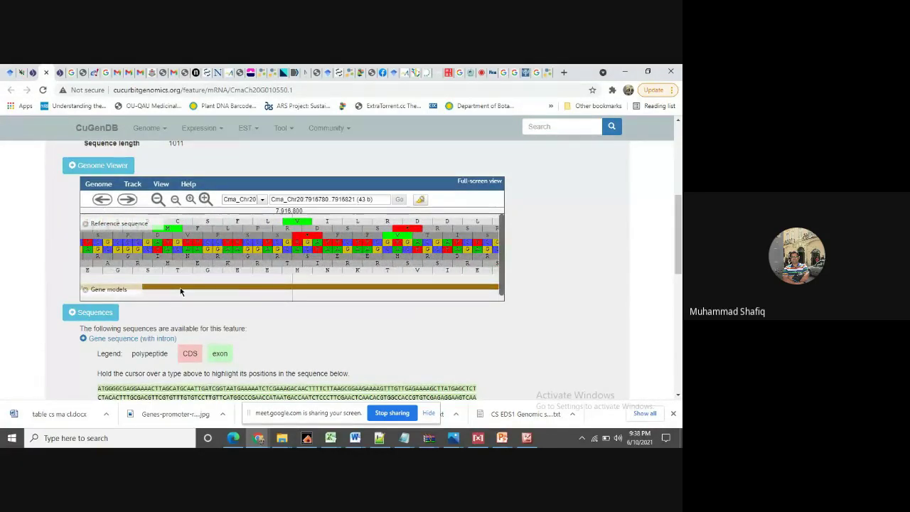
left_click_drag(180, 290, 481, 288)
left_click_drag(162, 288, 458, 302)
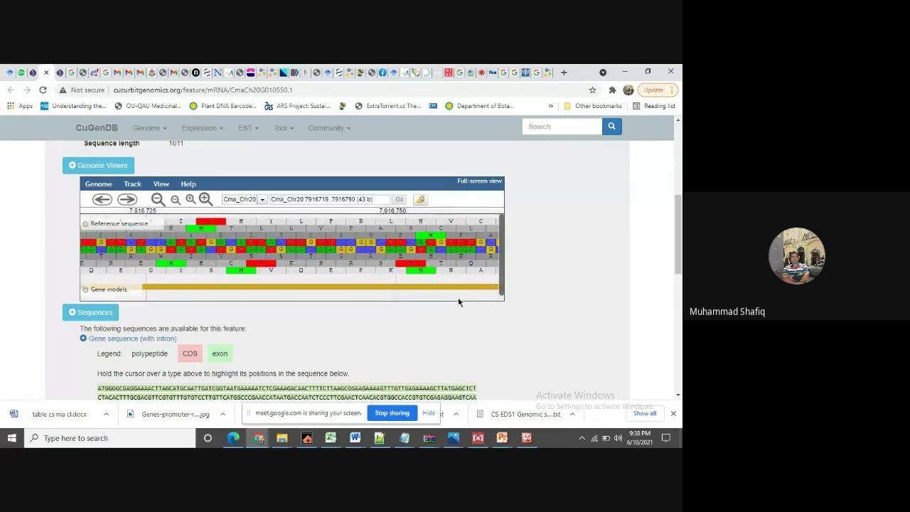
- Open the CmaCh20G010550.1 gene model details, review the mRNA and exon region sequences, and close the details
left_click(357, 294)
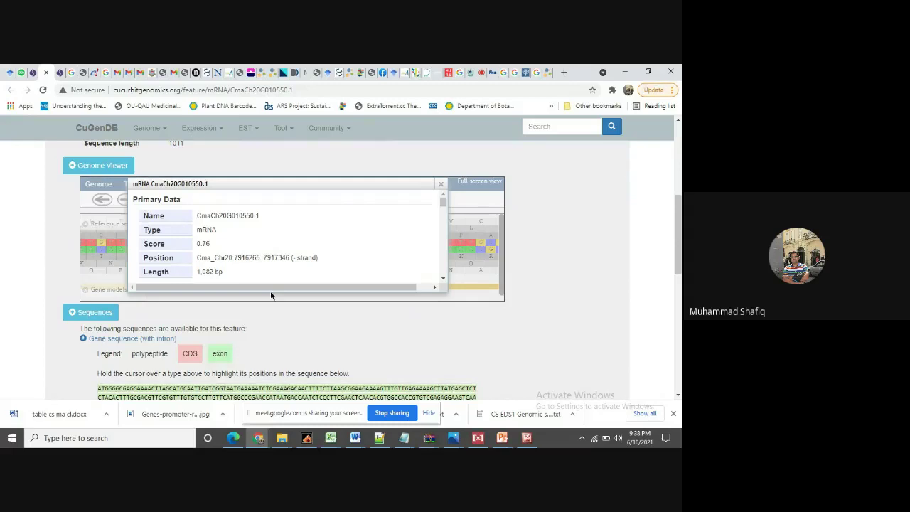
left_click_drag(444, 204, 449, 209)
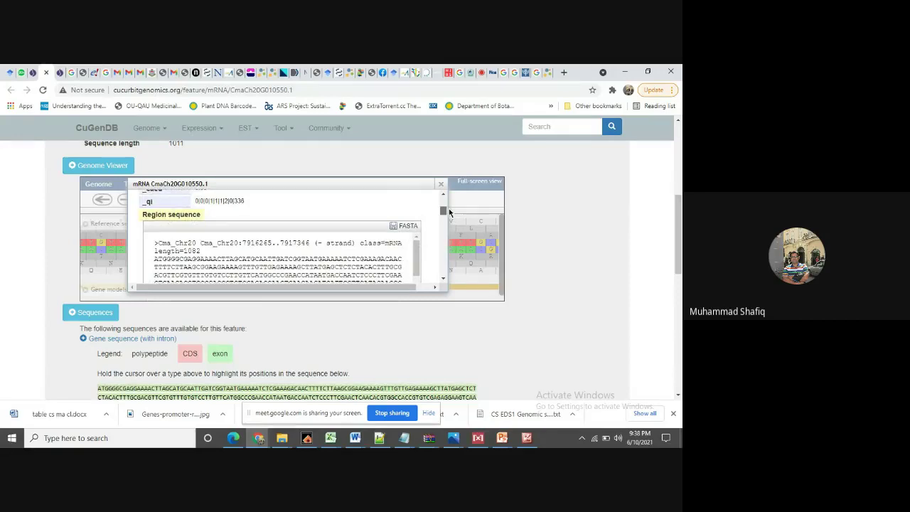
left_click_drag(449, 208, 458, 227)
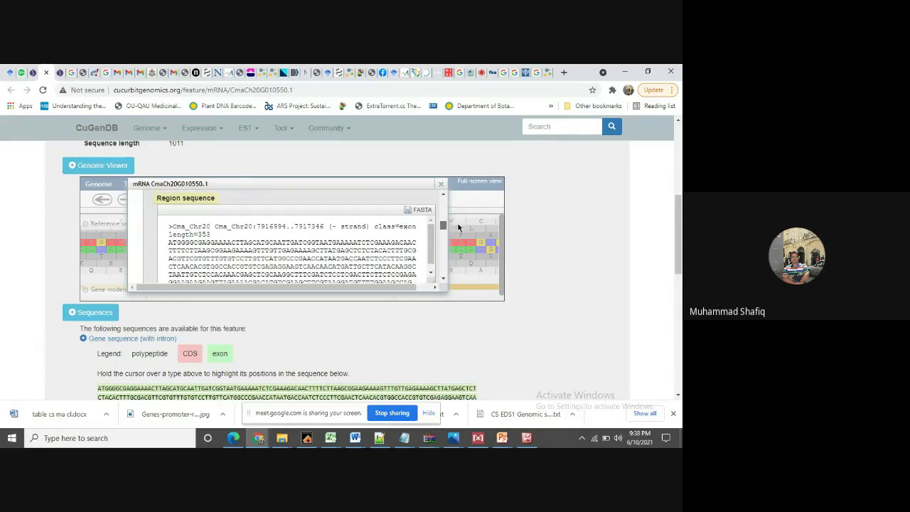
left_click_drag(458, 227, 460, 235)
left_click_drag(461, 240, 462, 207)
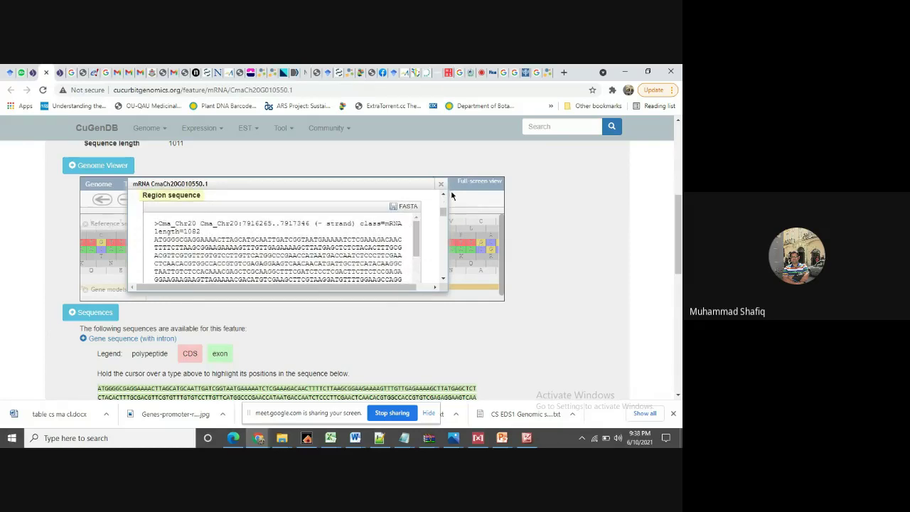
left_click(442, 185)
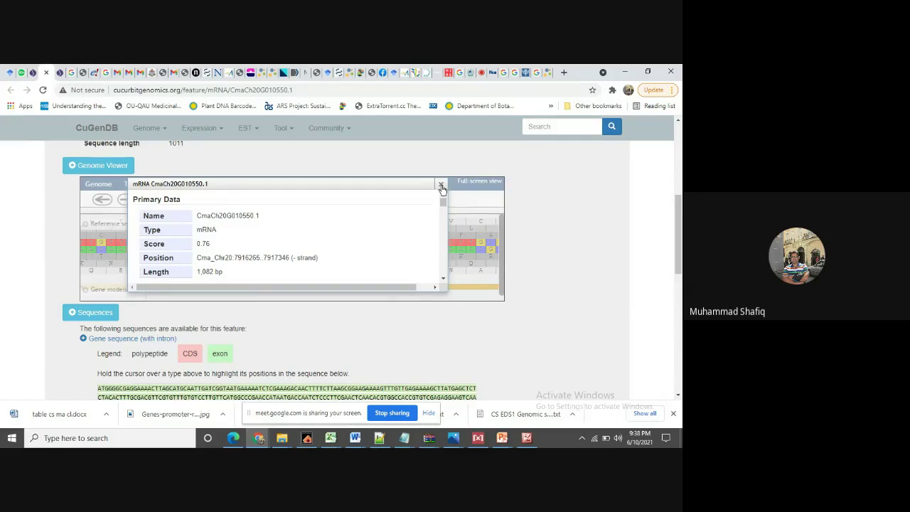
left_click(441, 185)
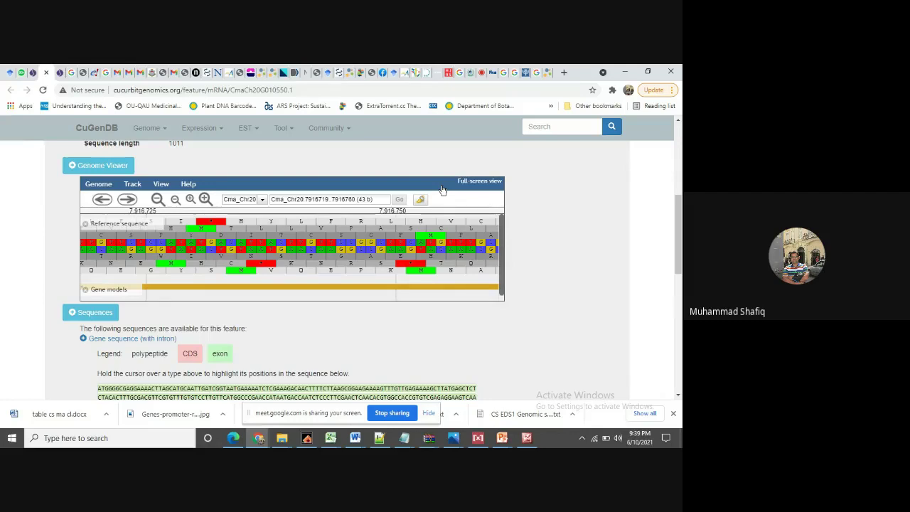
left_click(626, 71)
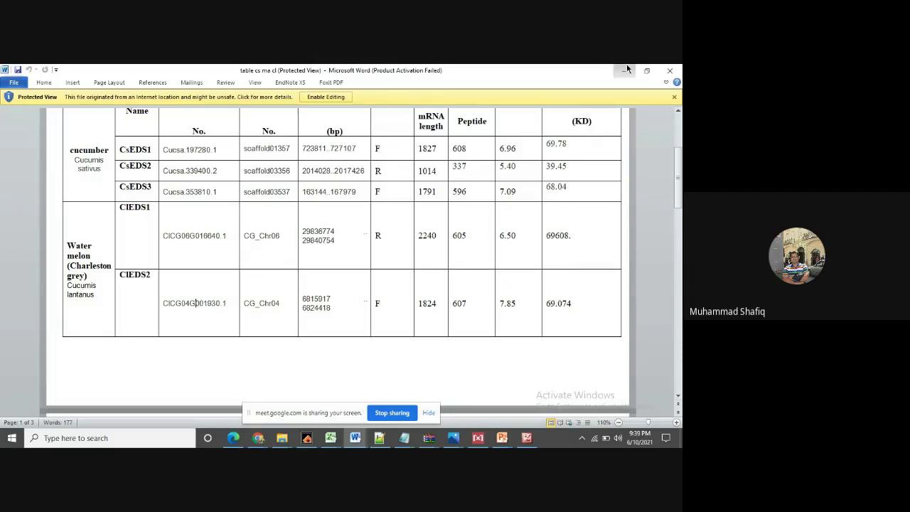
left_click(625, 71)
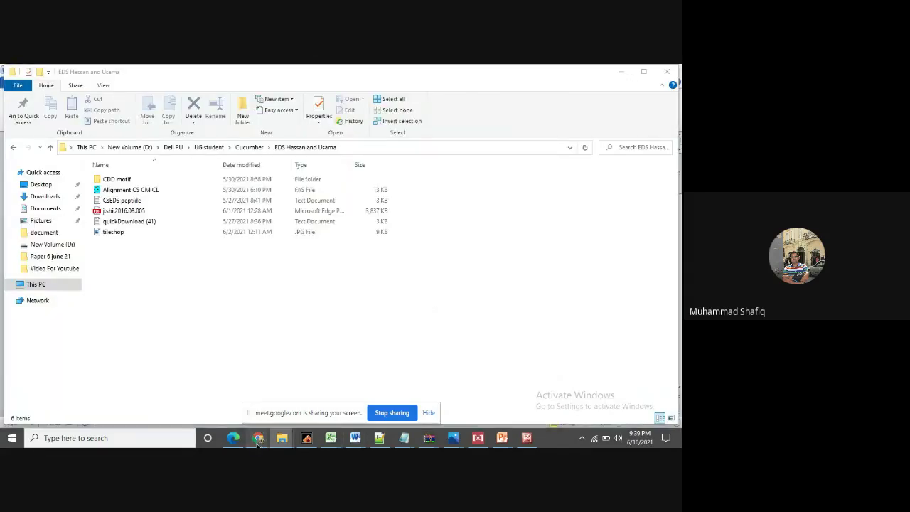
mouse_move(258, 439)
left_click(149, 395)
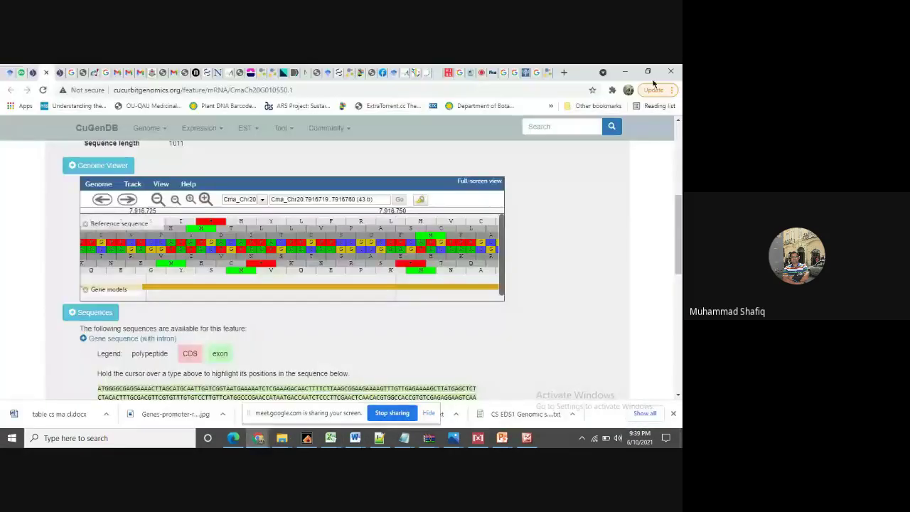
- Find the PlantCARE database in a new browser tab and open its Search for CARE form
left_click(563, 72)
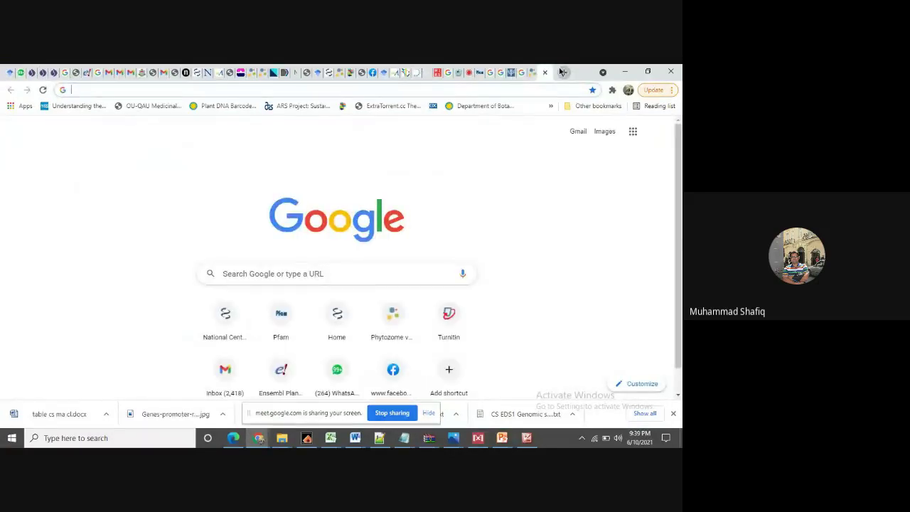
type("Pla")
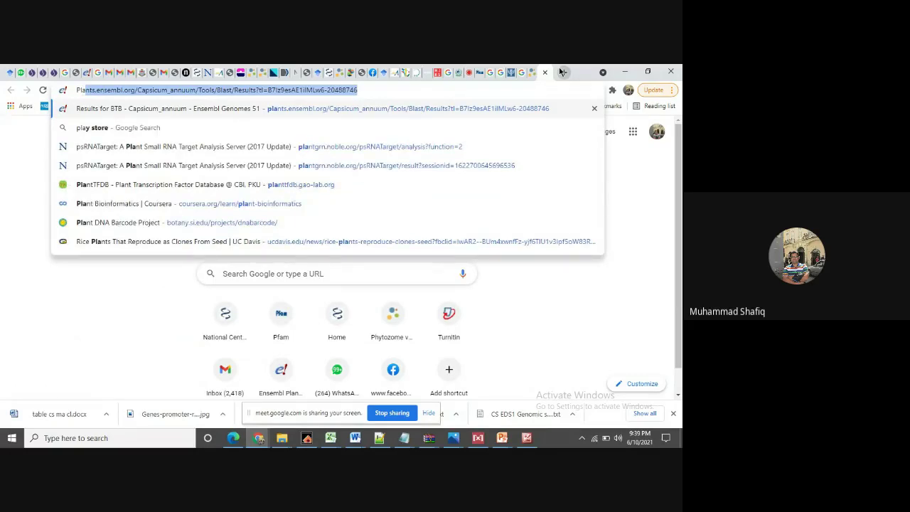
type("nt")
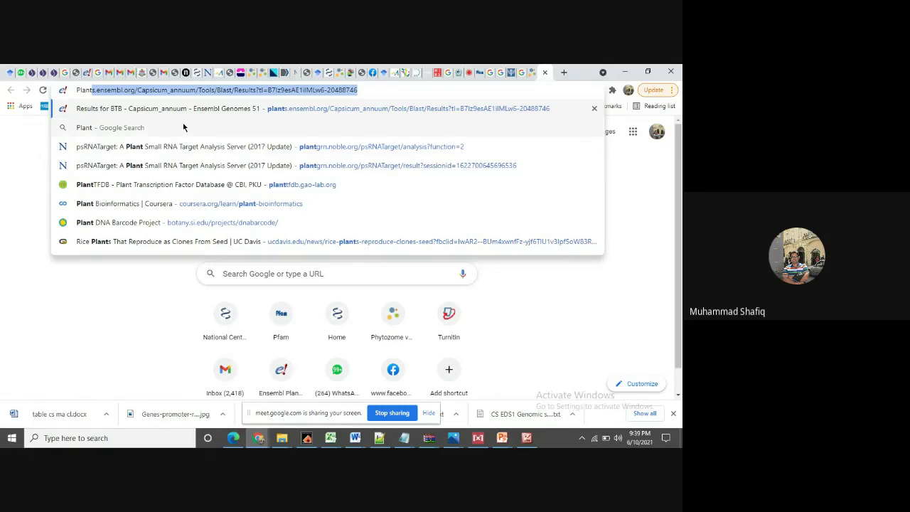
key("BackSpace")
key("BackSpace")
key("BackSpace")
key("BackSpace")
key("BackSpace")
key("BackSpace")
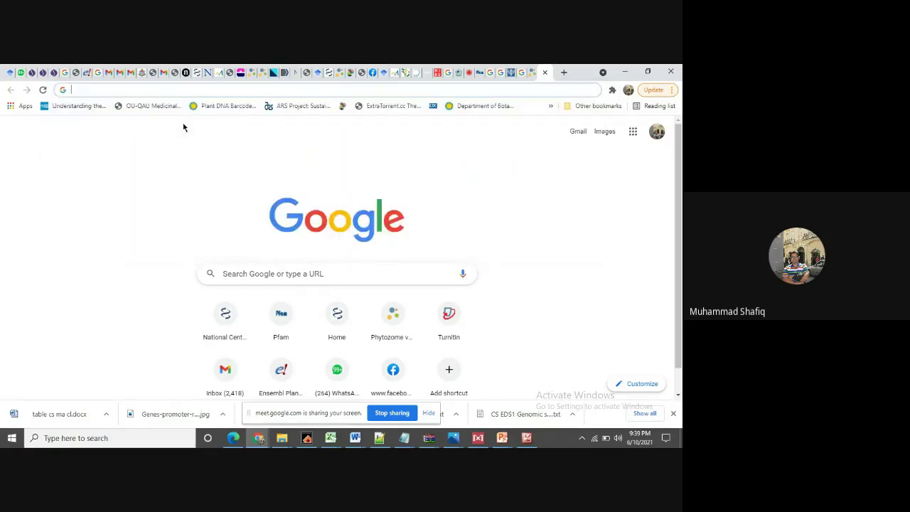
type("p")
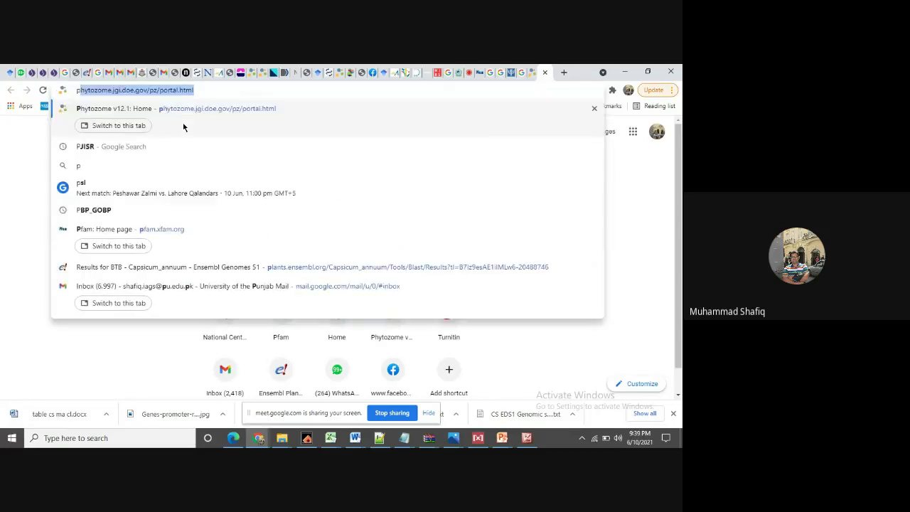
type("LANT")
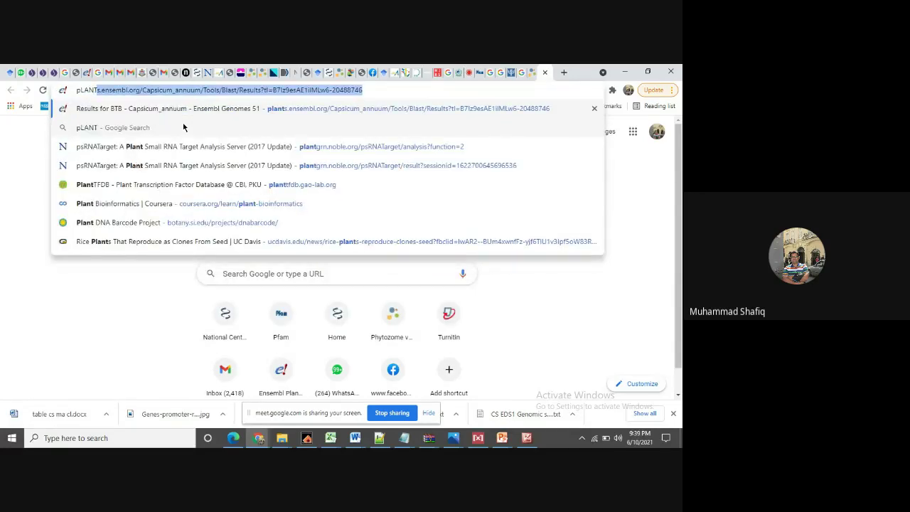
key("BackSpace")
key("Escape")
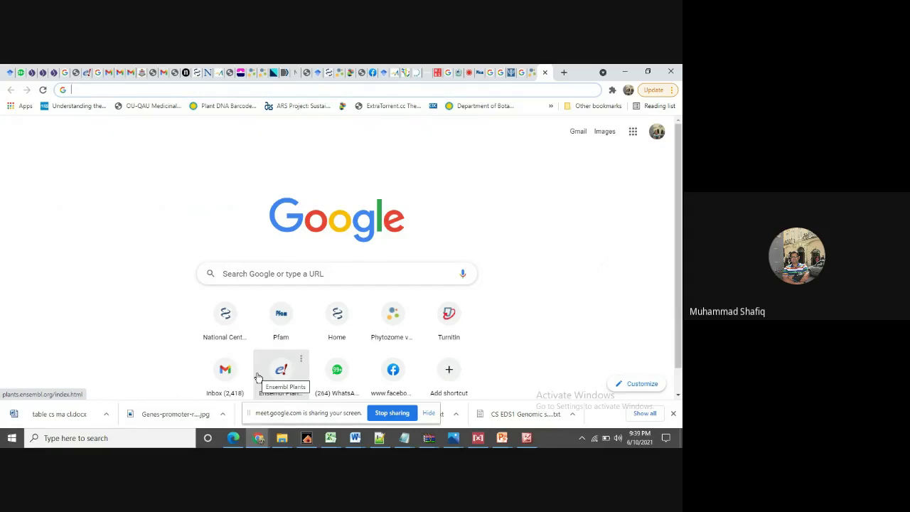
type("PLANT")
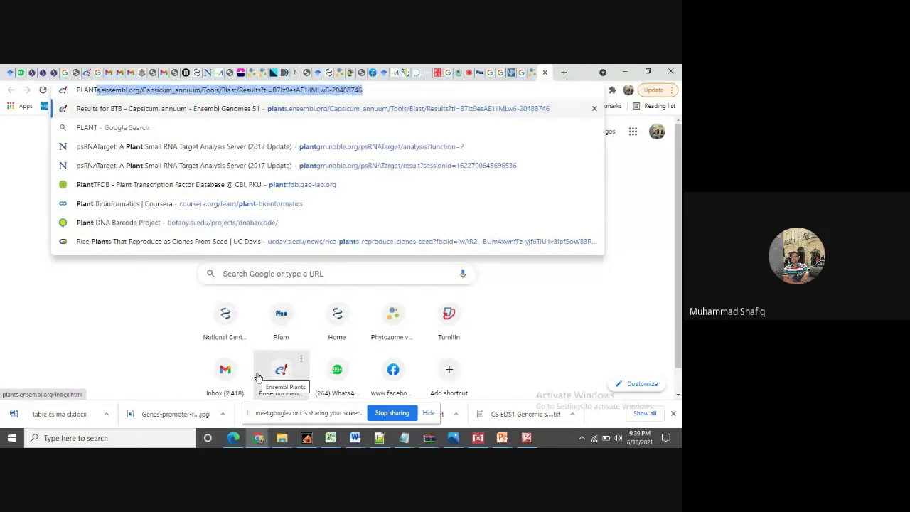
type("CARE")
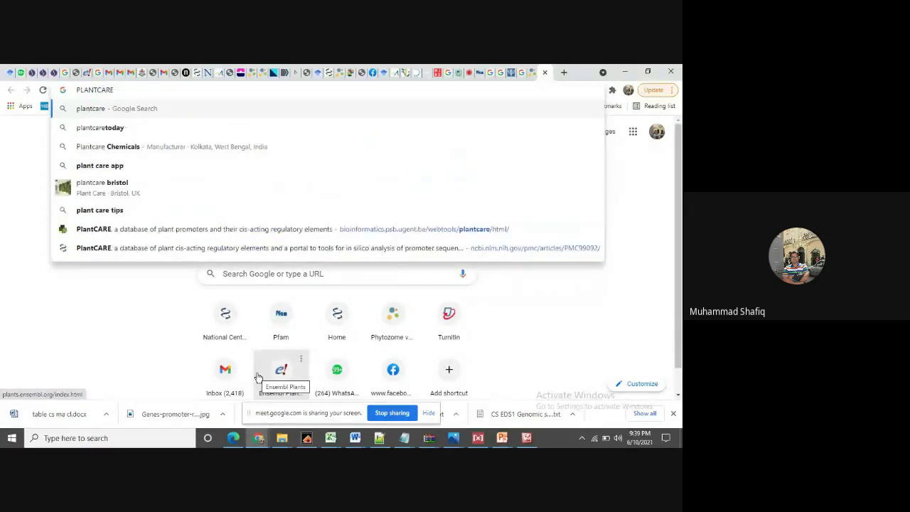
left_click(229, 231)
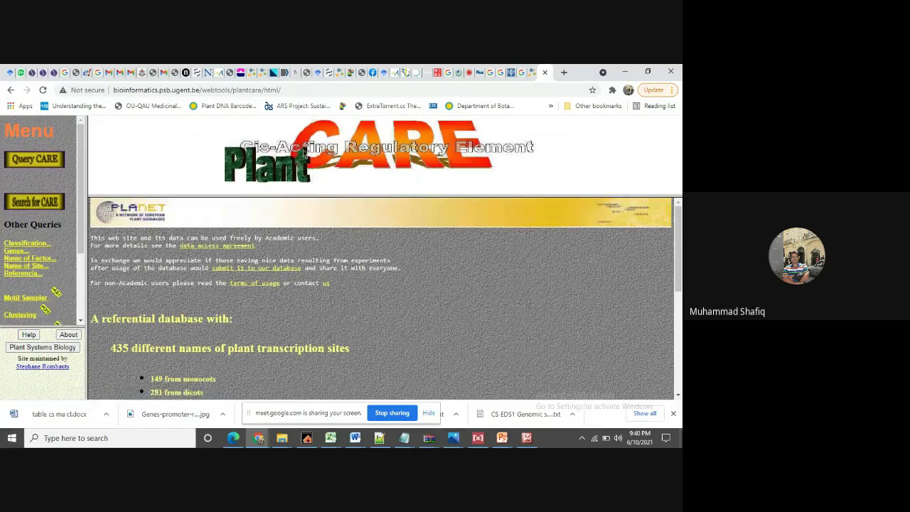
left_click(25, 201)
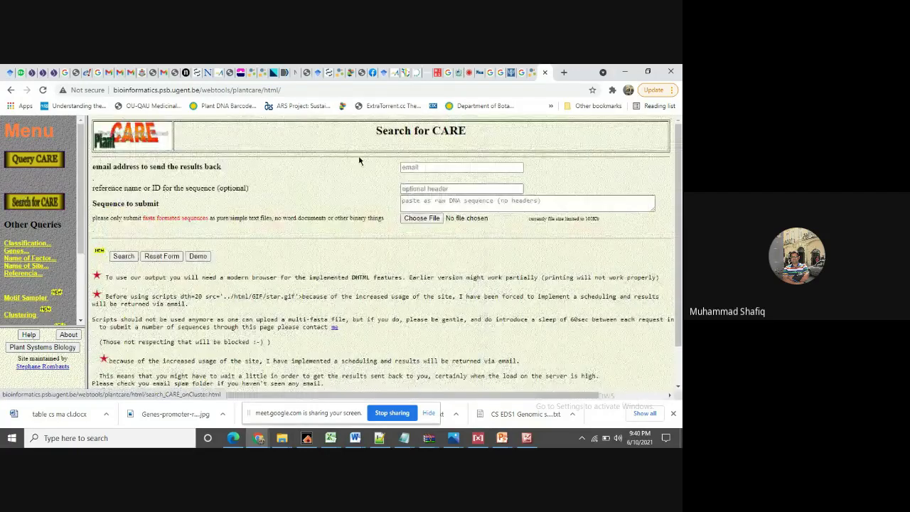
- Fill in the email address for the results and enter CsEDS1 as the sequence's reference name
left_click(418, 168)
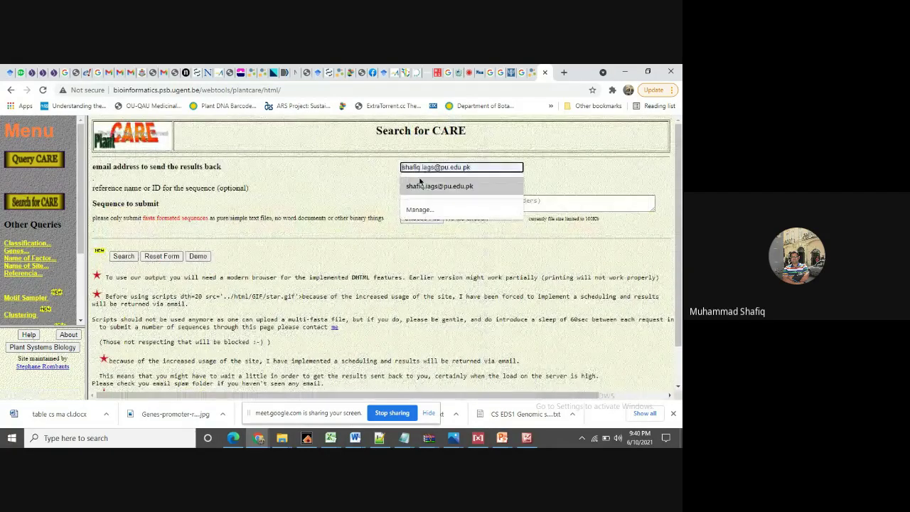
left_click(420, 185)
left_click(417, 187)
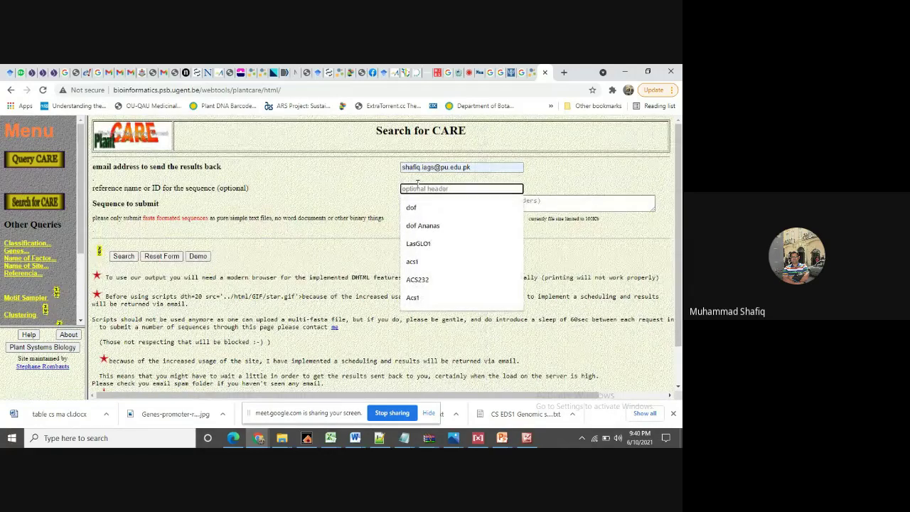
type("cSeq")
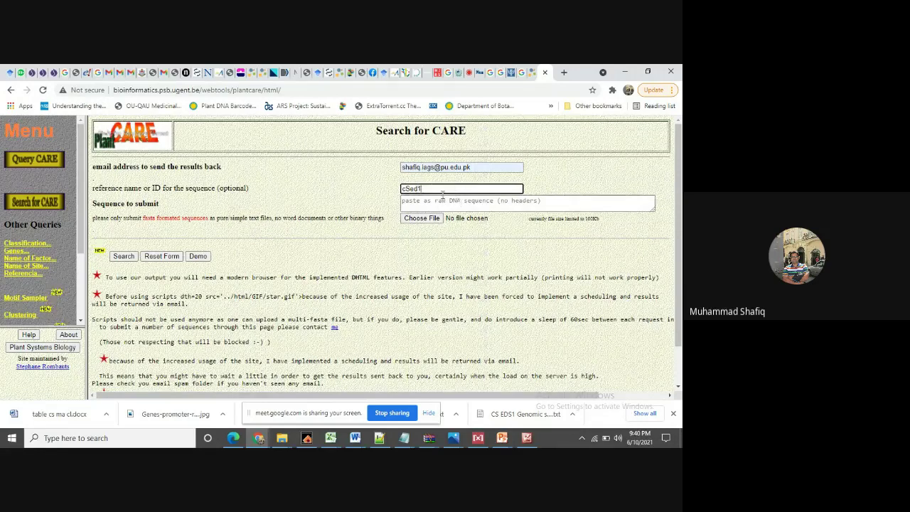
type("1")
left_click_drag(408, 188, 377, 191)
type("CS")
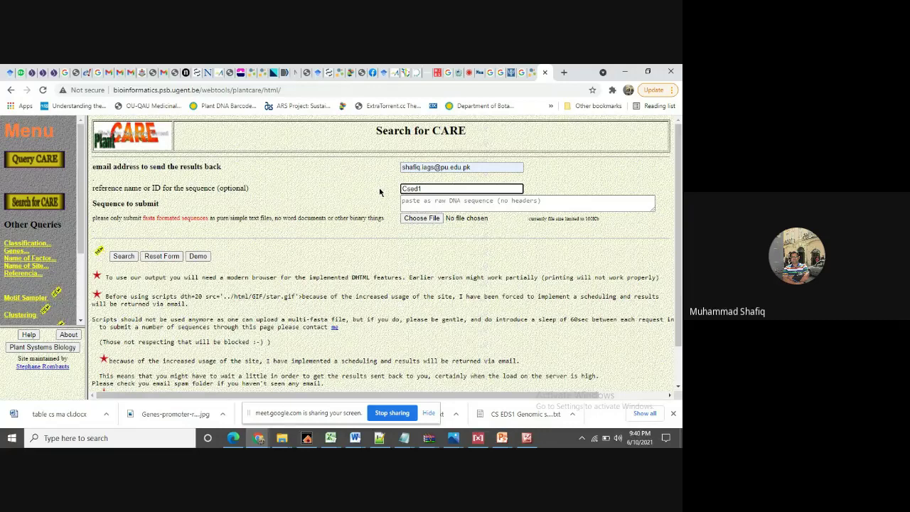
key("Delete")
key("Delete")
key("Delete")
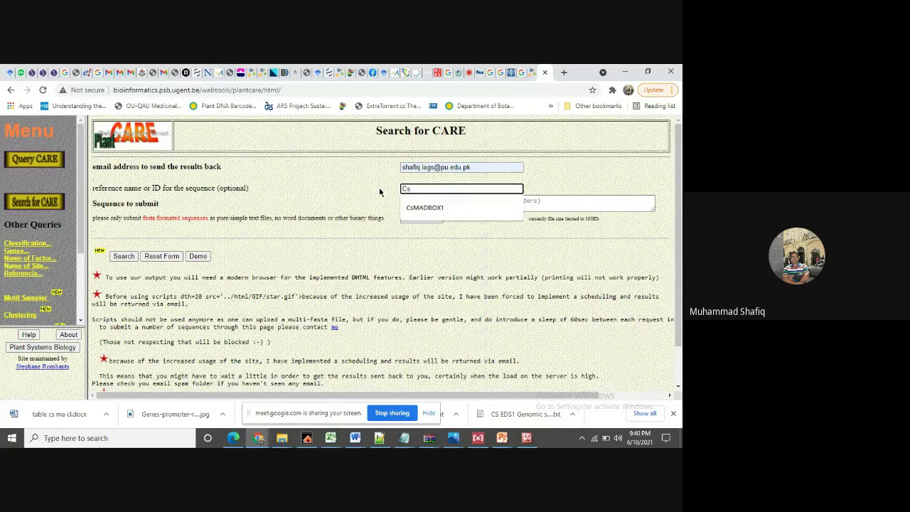
type("EDS1")
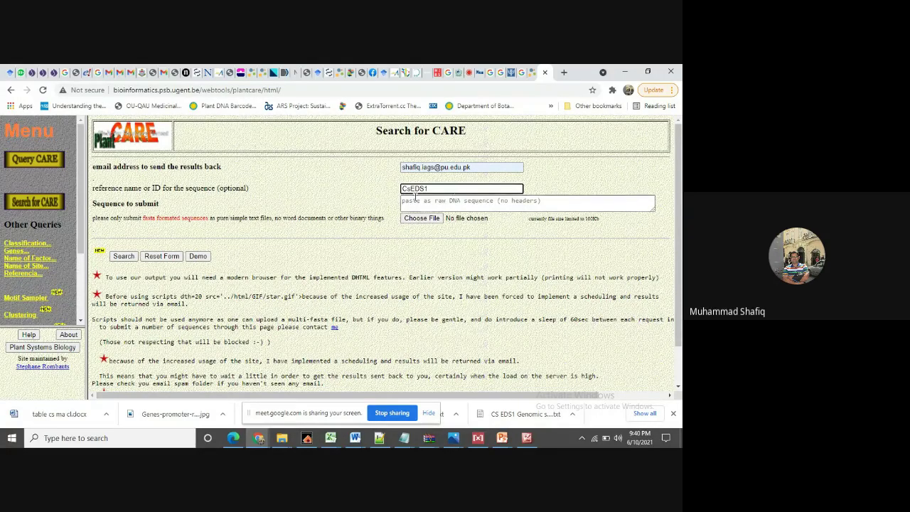
- Switch to Notepad++ and copy the CsICS1 sequence in COMBINED GENOMIC SEQ.txt from line 2 to the first part of line 15, without its header
mouse_move(406, 440)
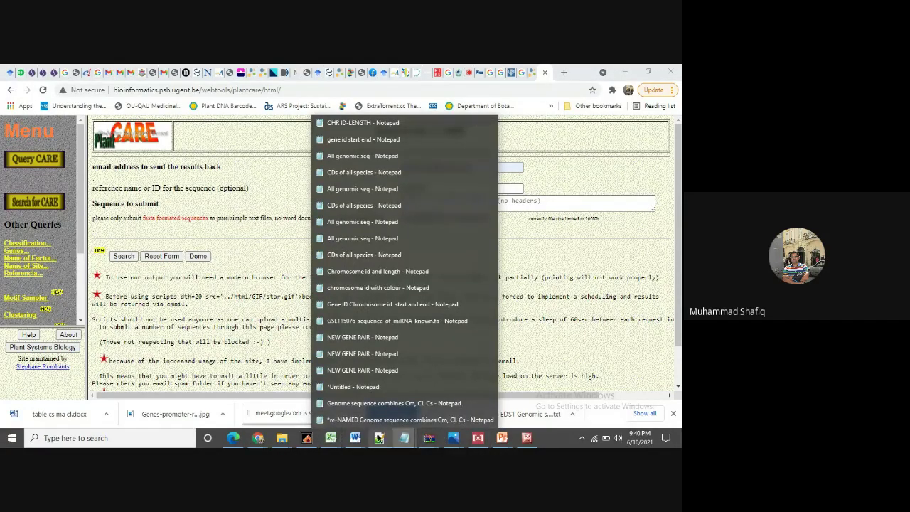
left_click(379, 438)
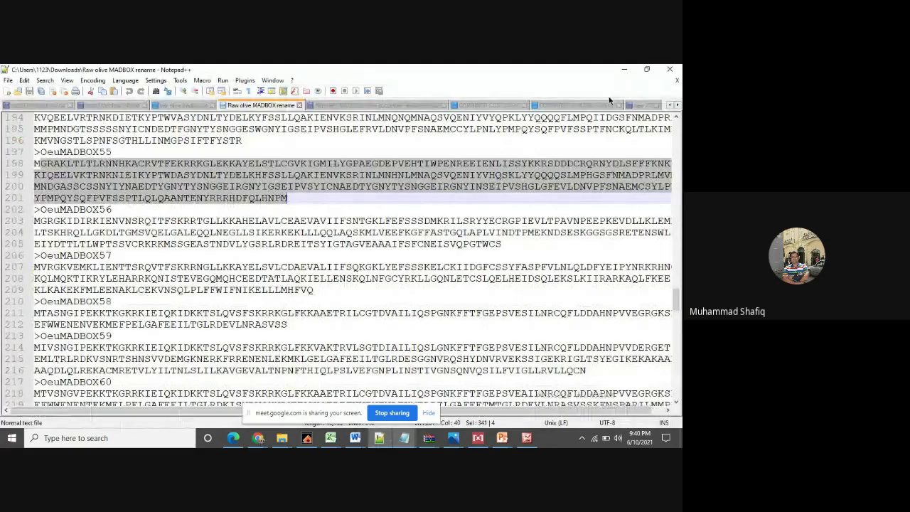
left_click(559, 104)
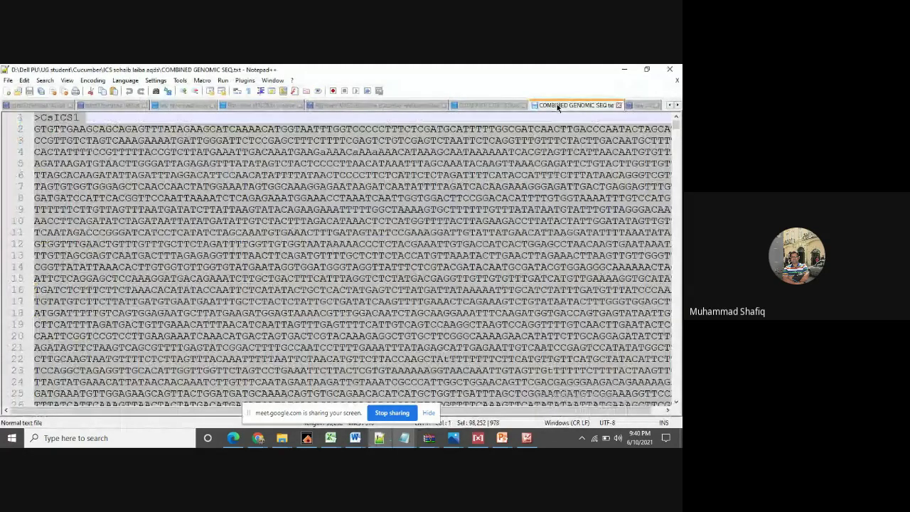
left_click(53, 152)
left_click_drag(35, 129, 152, 280)
right_click(153, 281)
left_click(160, 234)
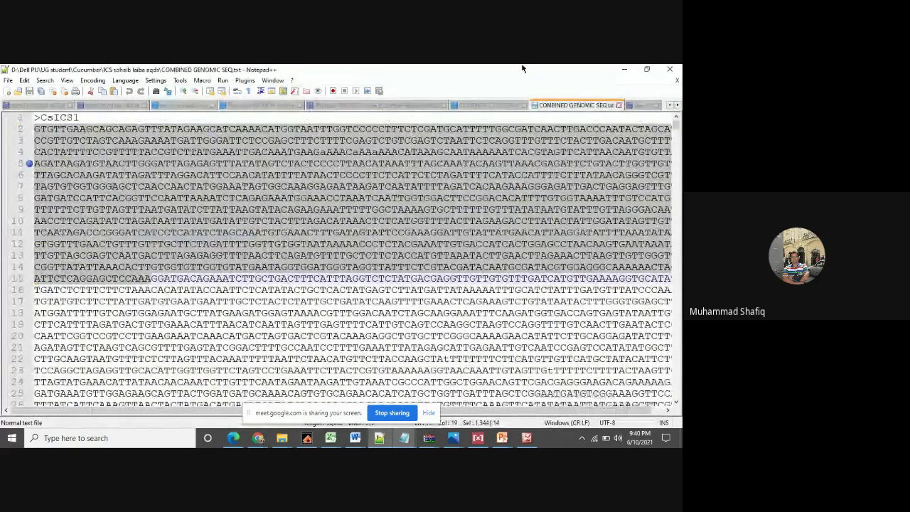
- Return to the PlantCARE form in the browser, paste the copied sequence as the sequence to submit, and run the search
left_click(625, 68)
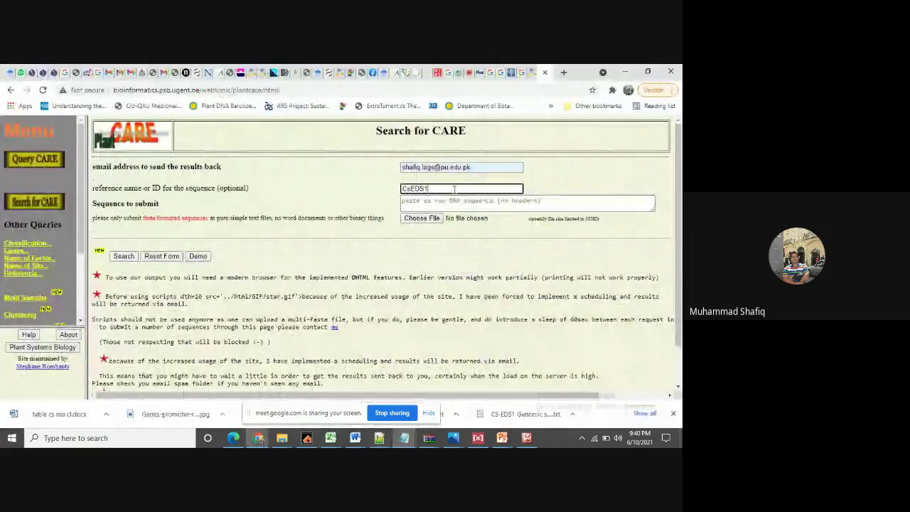
left_click(448, 201)
key("ctrl+v")
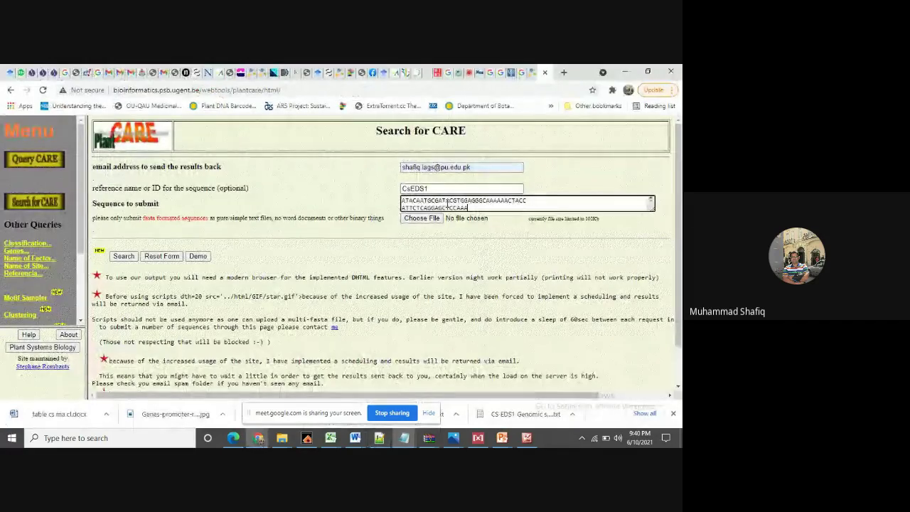
left_click(121, 256)
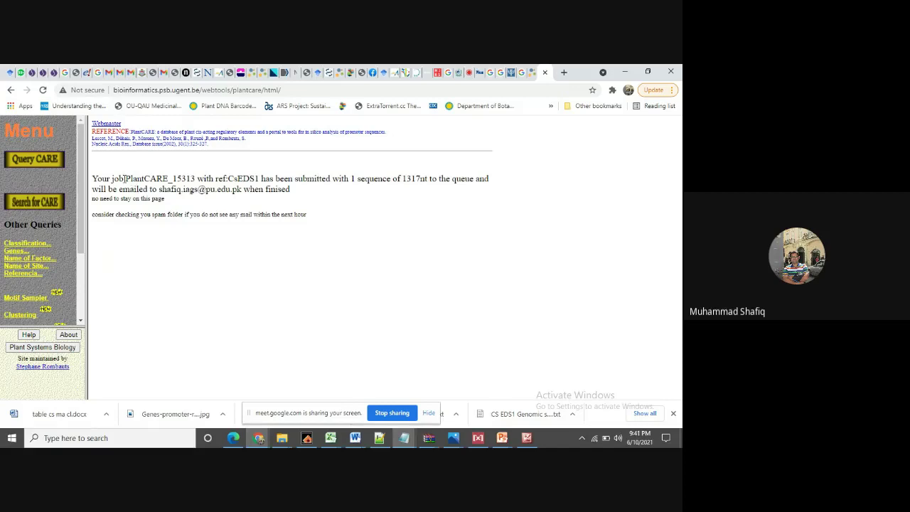
- Copy the word PlantCARE from the submission notice and search the Gmail mailbox for it
left_click_drag(124, 178, 169, 179)
right_click(169, 178)
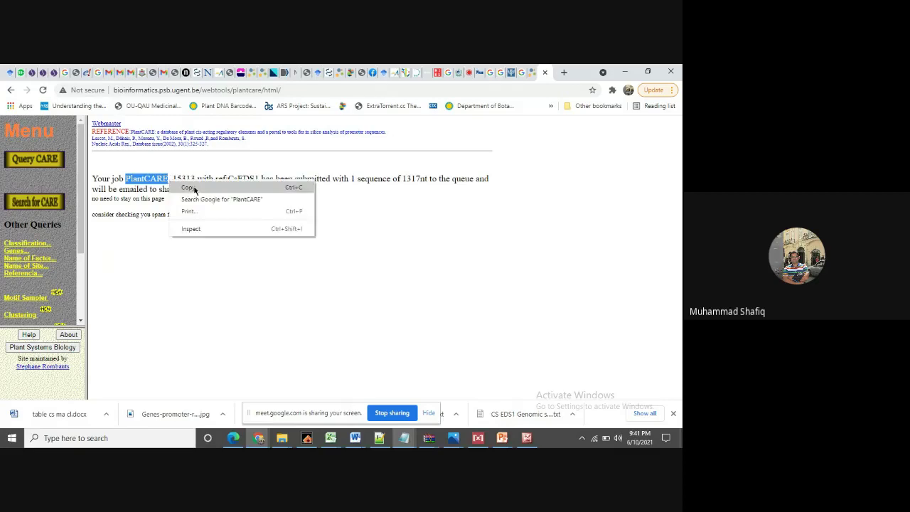
left_click(197, 188)
left_click(130, 69)
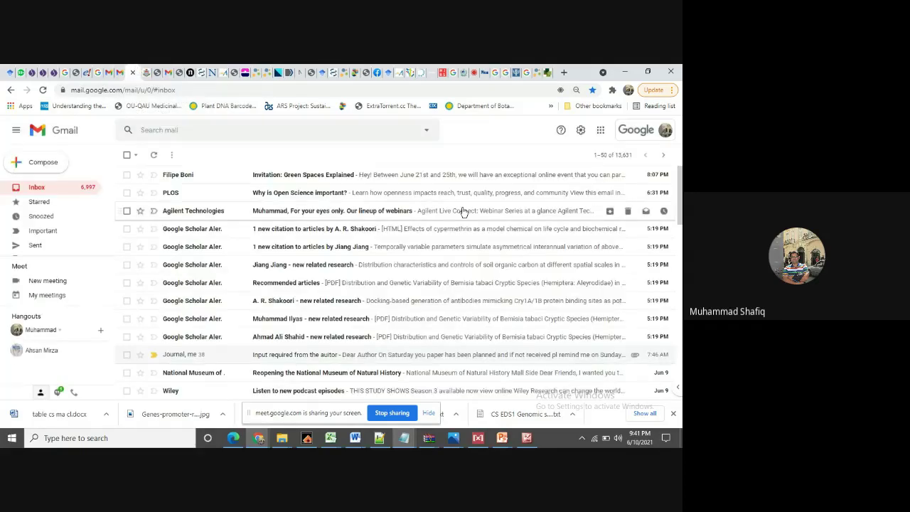
left_click(174, 128)
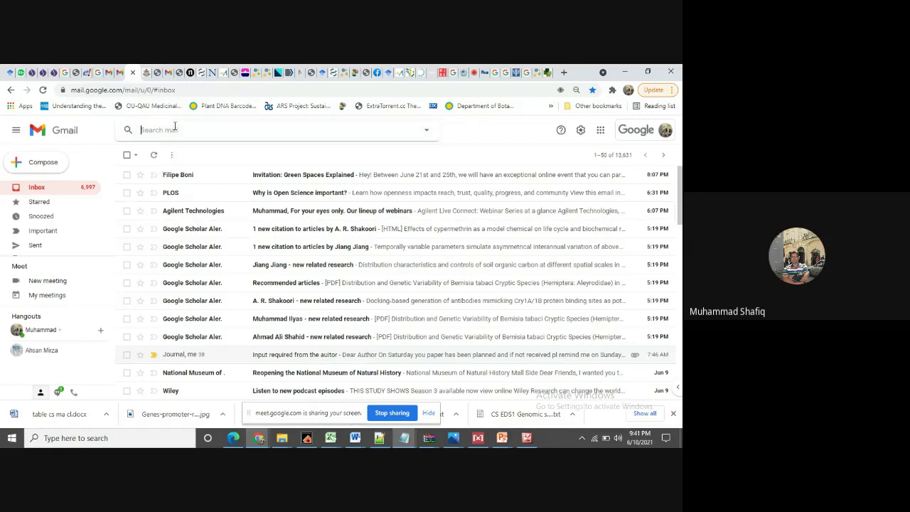
key("ctrl+v")
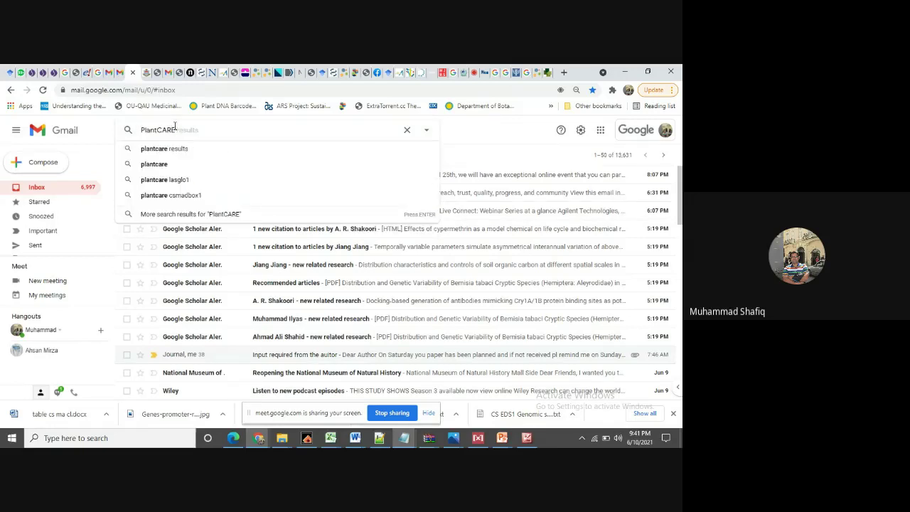
key("Return")
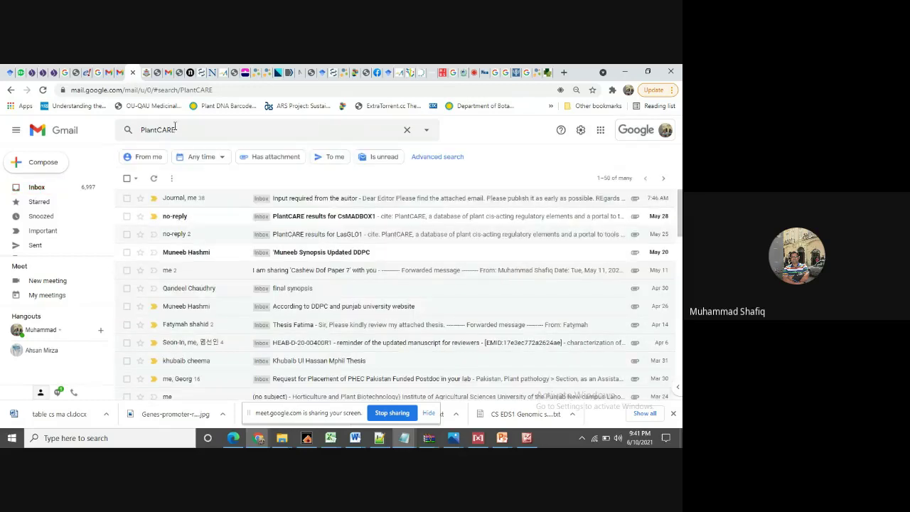
- Open the email with PlantCARE results for CsMADBOX1 and download its attachment PlantCARE_7273_CsMADBOX1_plantCARE.tar.gz
left_click(302, 217)
scroll(301, 222, "down", 1)
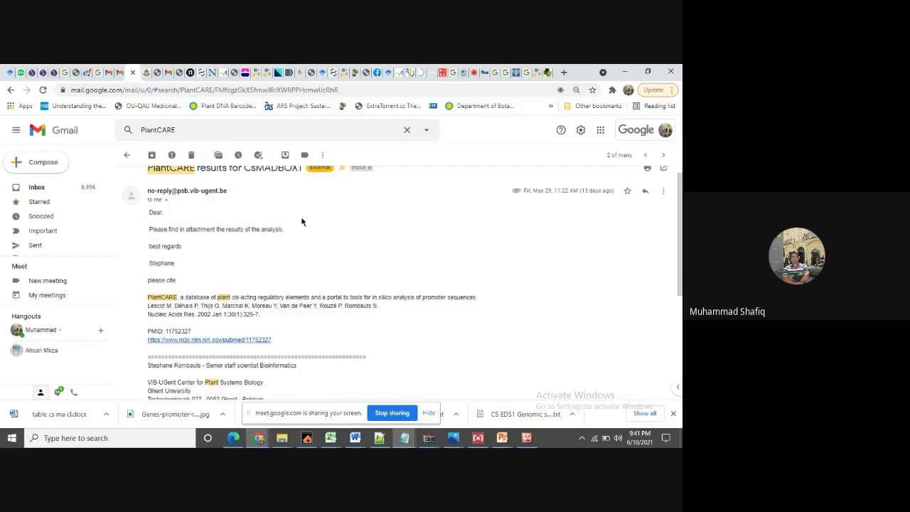
scroll(301, 221, "down", 1)
scroll(302, 222, "down", 5)
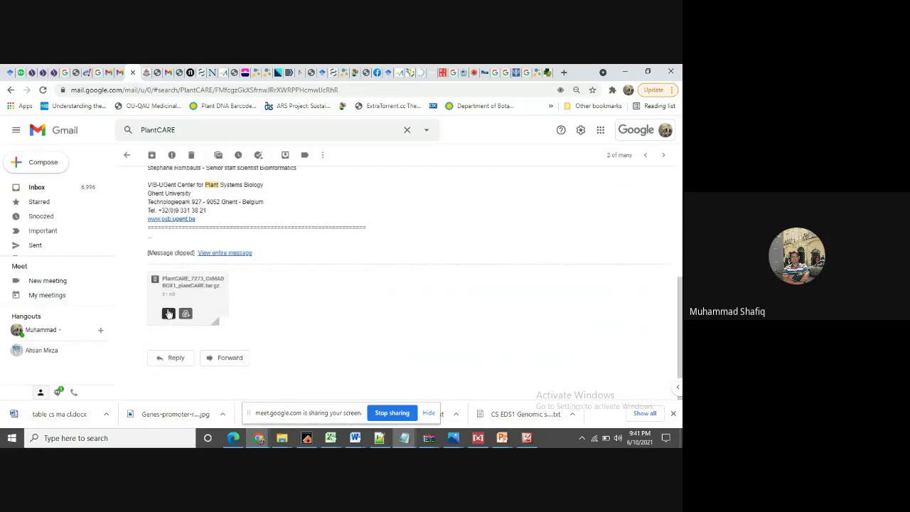
left_click(168, 315)
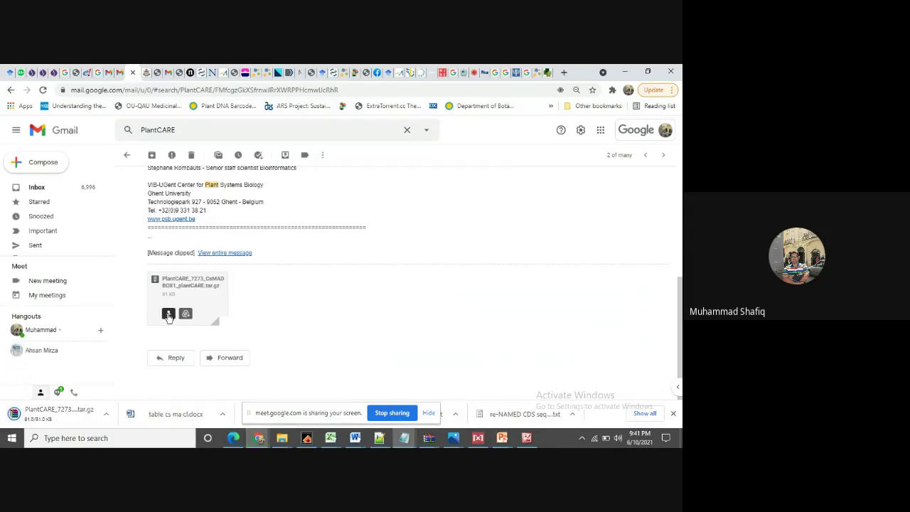
- Open the downloaded archive and view the Motifs Found list in PlantCARE_7273_plantcare.html
left_click(44, 413)
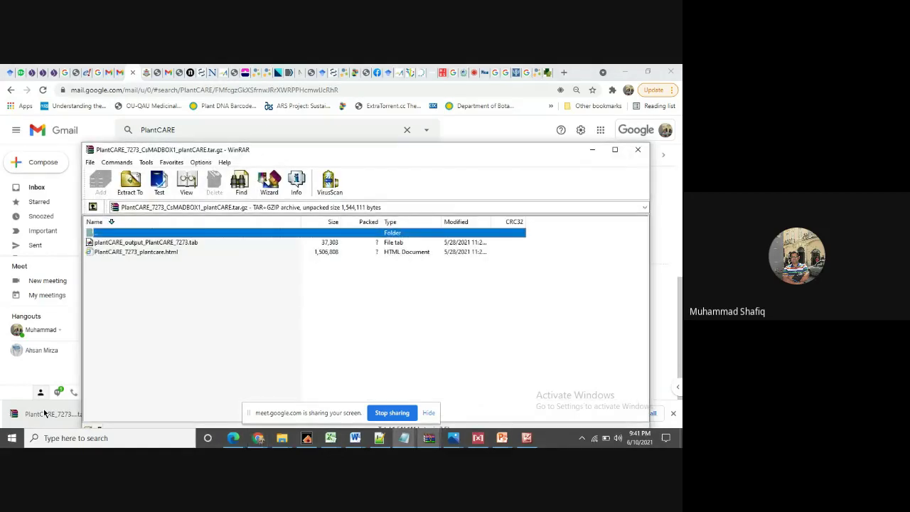
left_click(116, 253)
double_click(118, 254)
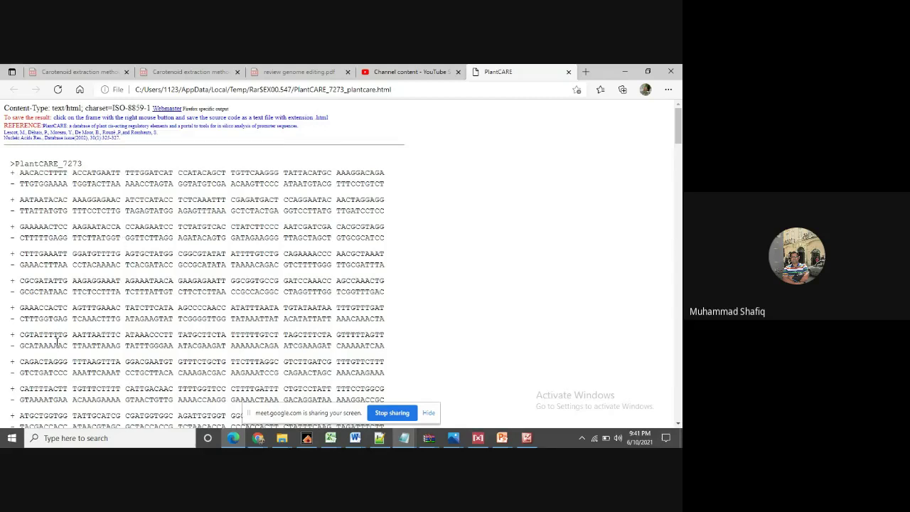
left_click_drag(679, 133, 679, 369)
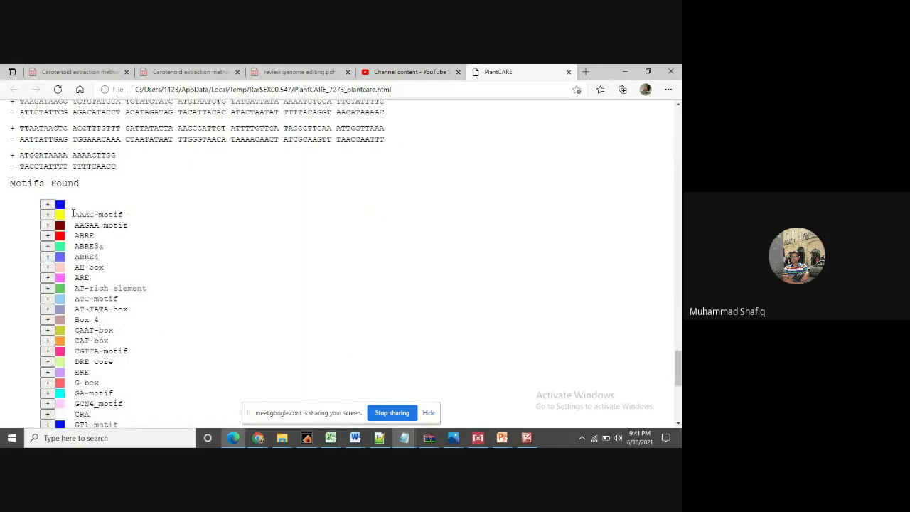
- Review the first motifs in the list and expand AAAC-motif to examine its organism and function
left_click_drag(80, 214, 140, 207)
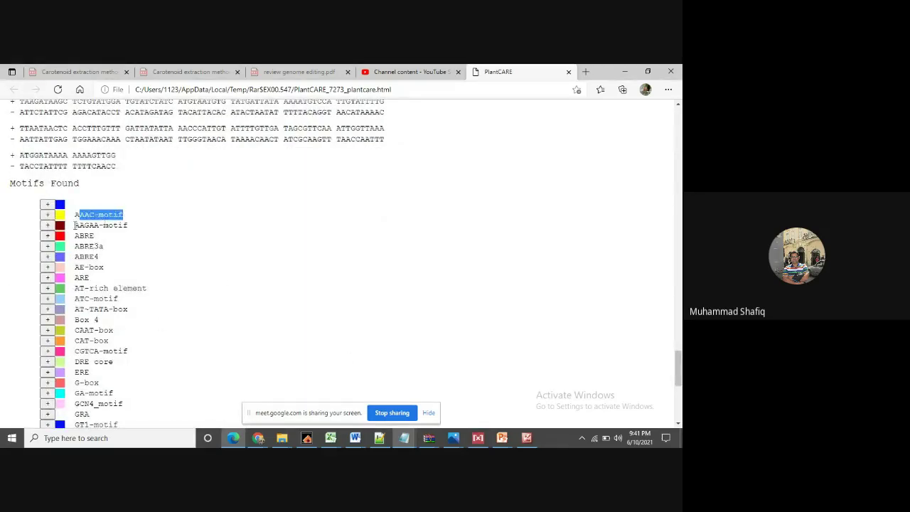
left_click_drag(74, 224, 155, 228)
left_click_drag(74, 235, 113, 248)
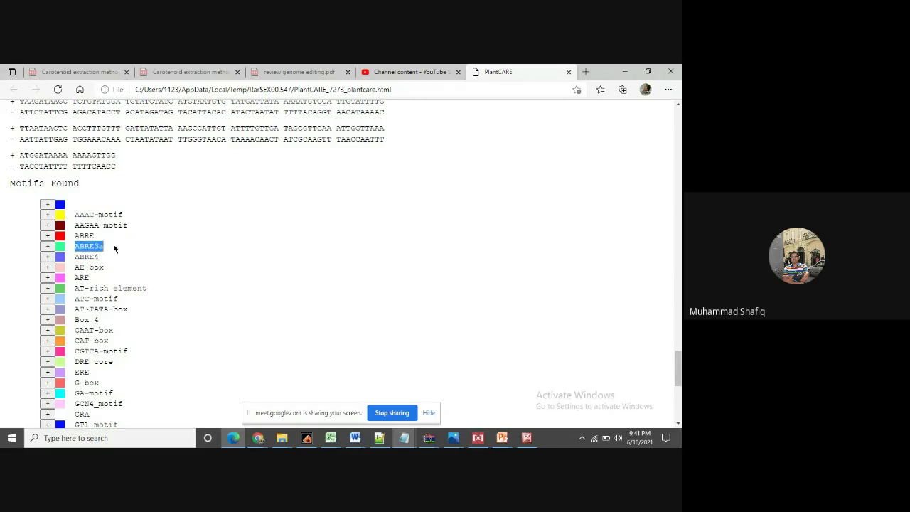
left_click_drag(75, 214, 122, 215)
left_click(47, 214)
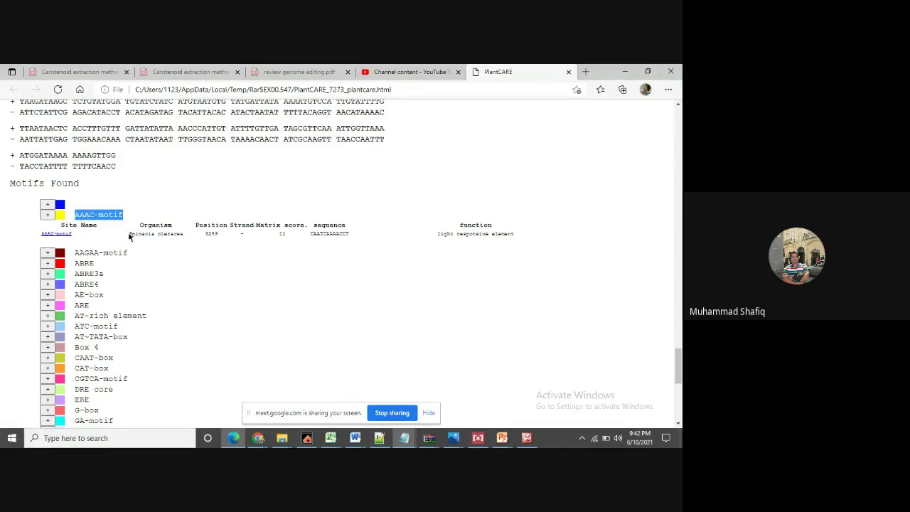
left_click_drag(130, 232, 190, 232)
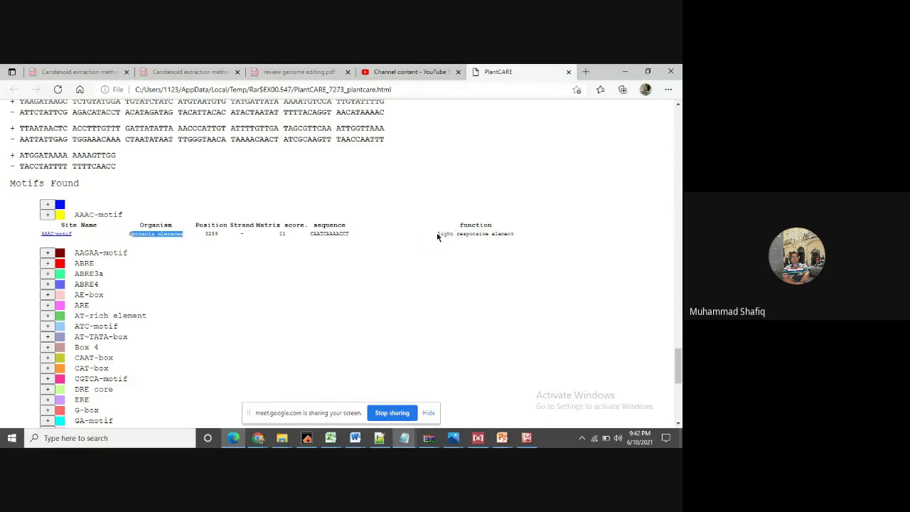
left_click_drag(437, 233, 518, 240)
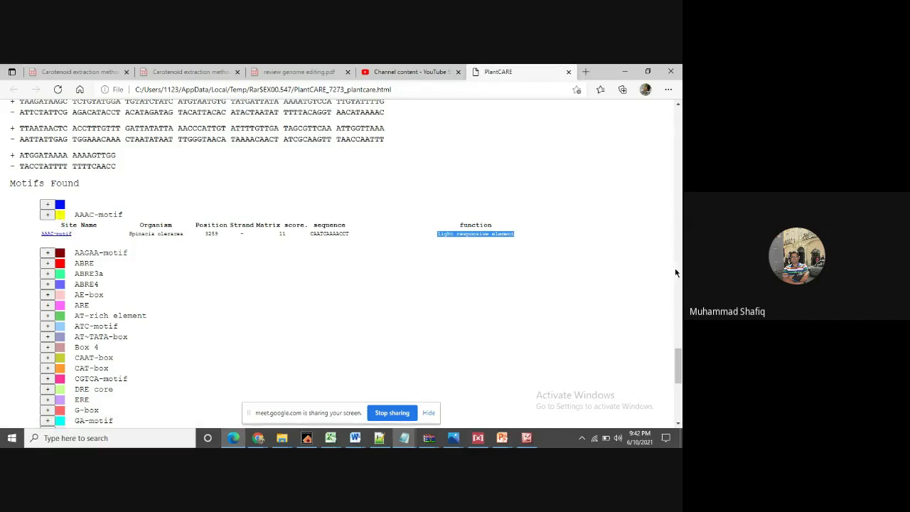
mouse_move(679, 366)
left_mouse_down()
mouse_move(679, 324)
mouse_move(660, 261)
mouse_move(675, 377)
mouse_move(675, 359)
mouse_move(674, 369)
left_mouse_up()
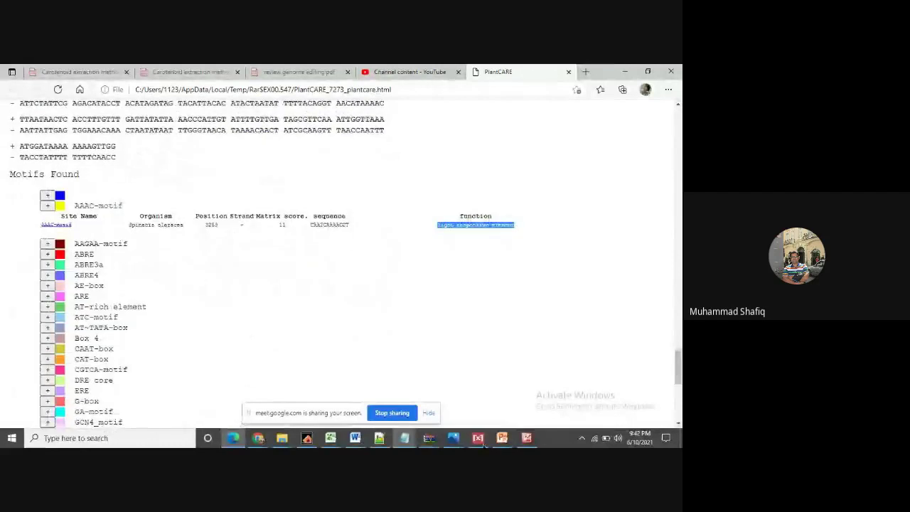
- Search New Volume (D:) in File Explorer for "cis regulatory"
left_click(282, 440)
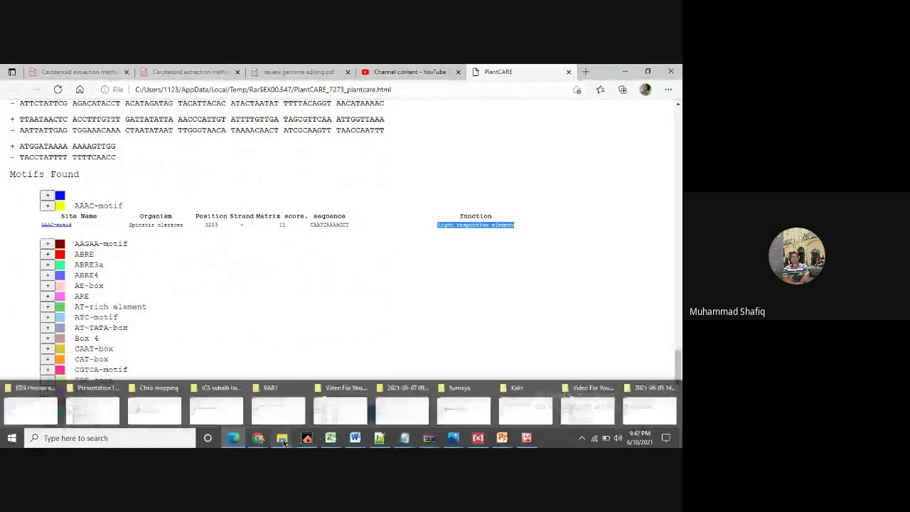
left_click(39, 406)
left_click(57, 244)
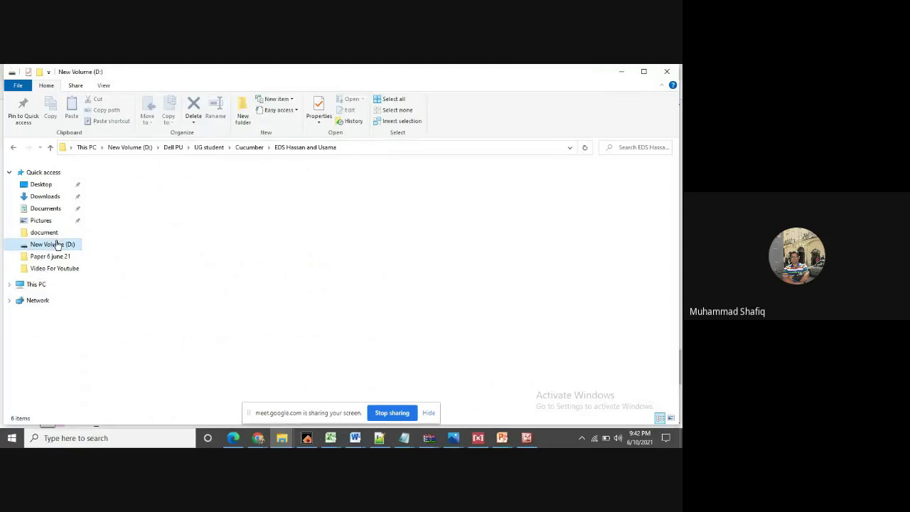
left_click(637, 147)
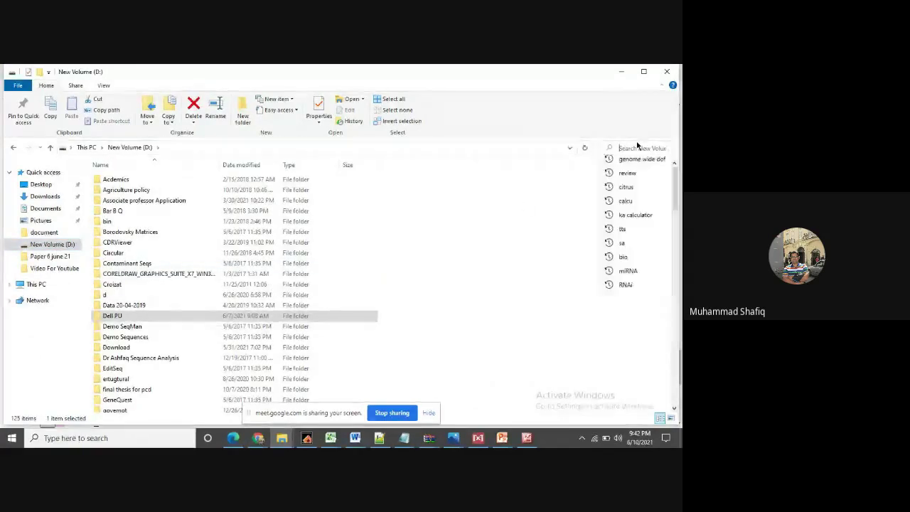
type("cis r")
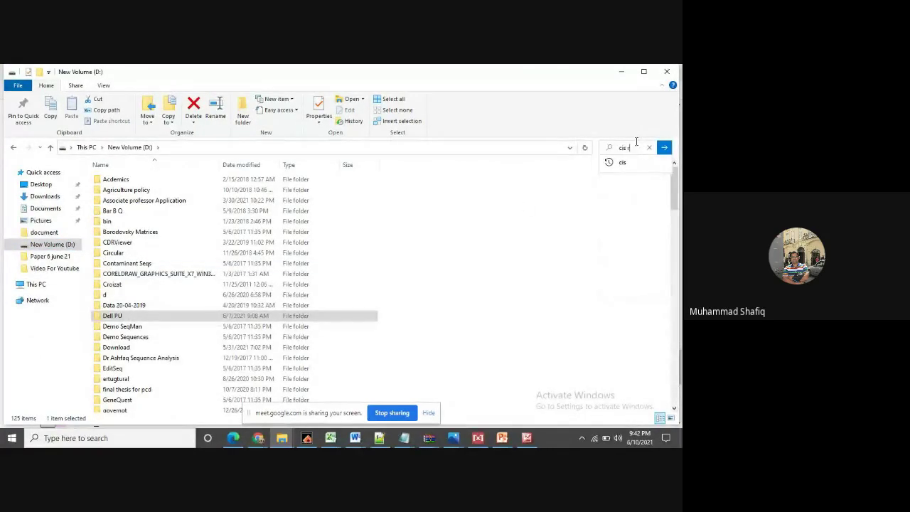
type("egulatory")
key("Tab")
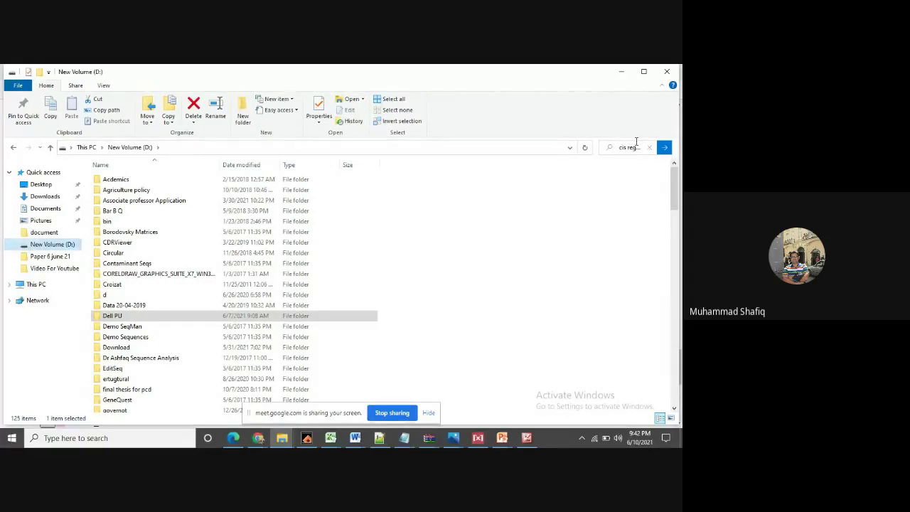
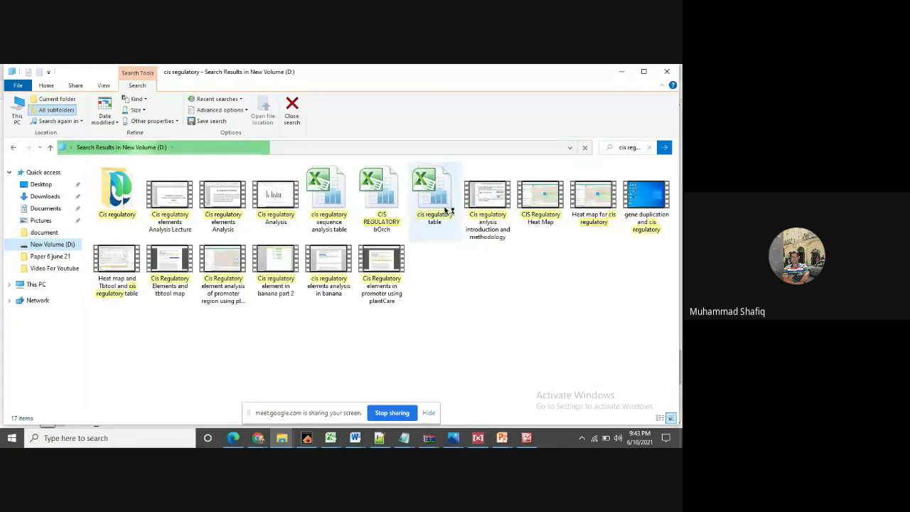
- Open the cis regulatory sequence analysis table workbook and examine how the ABRE count is recorded for ZmbHLH1
left_click(440, 203)
double_click(442, 202)
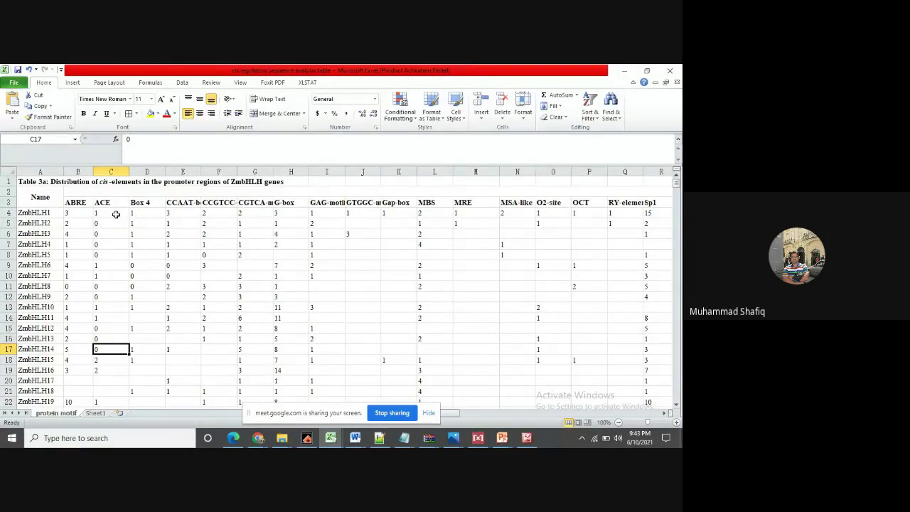
left_click(76, 204)
left_click(73, 213)
left_click(28, 213)
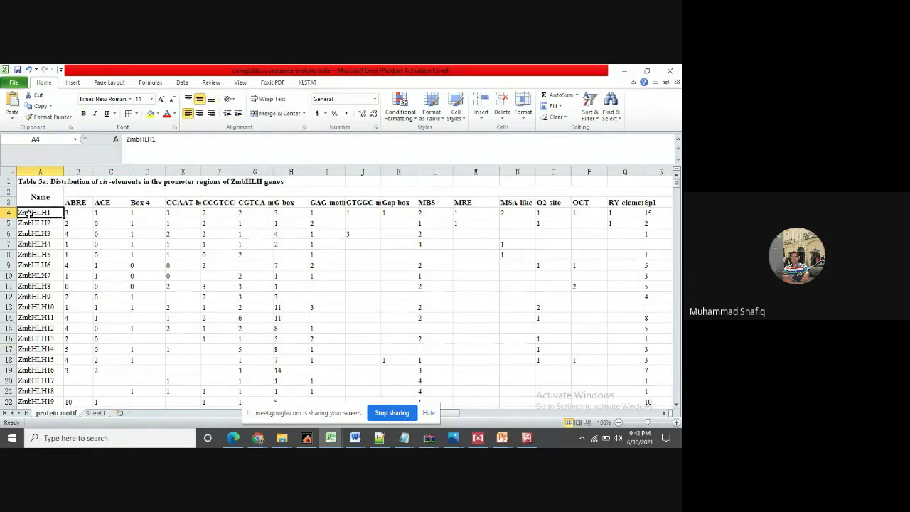
left_click(74, 205)
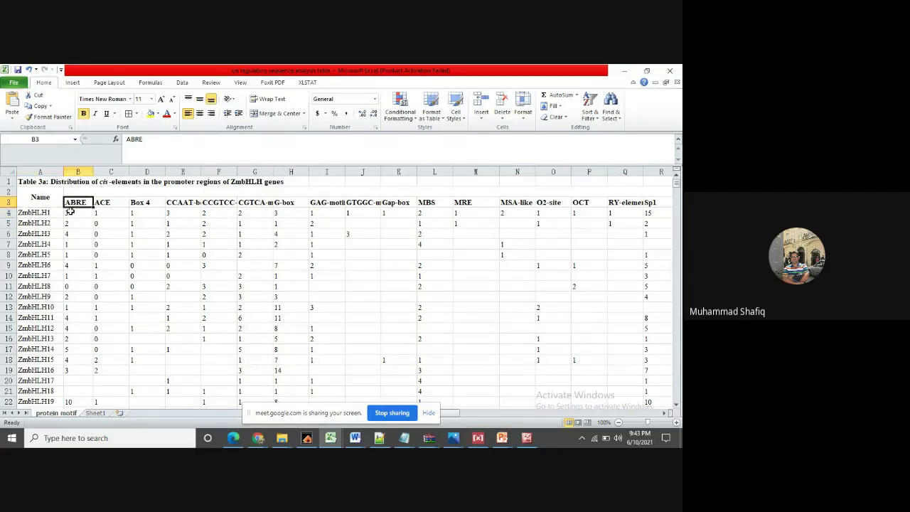
left_click(69, 213)
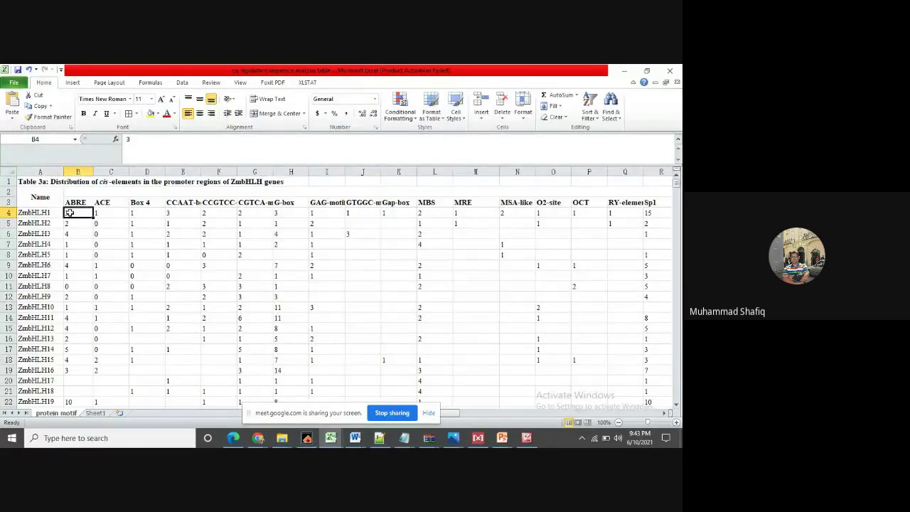
- Return to the PlantCARE results in the browser, expand AAGAA-motif in the Motifs Found list and copy its name
left_click(234, 438)
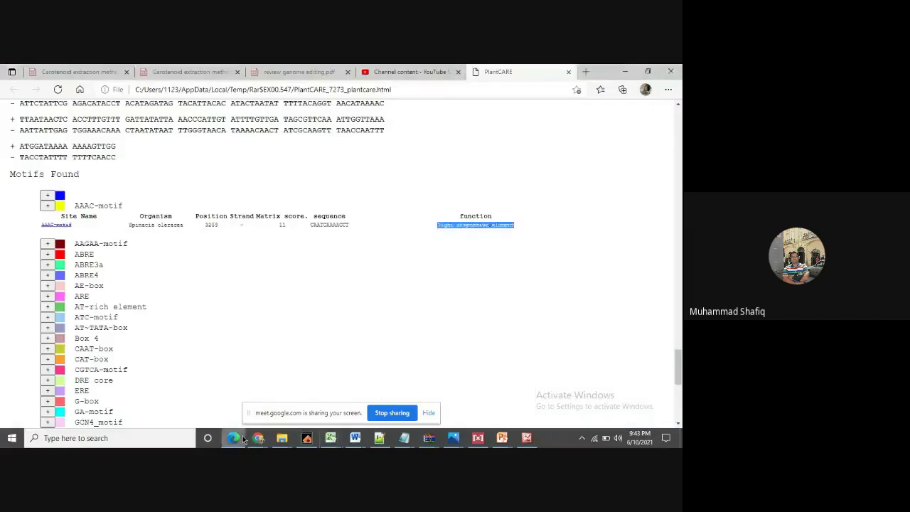
left_click(47, 244)
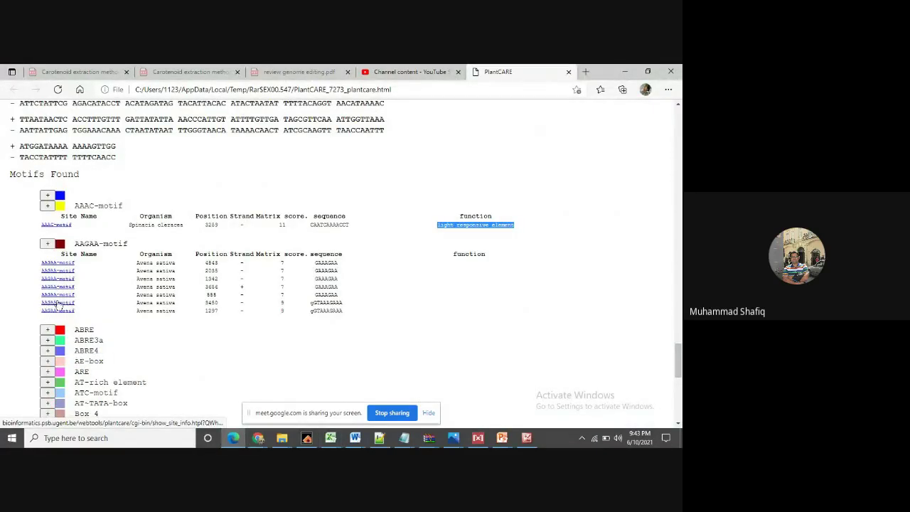
left_click_drag(73, 244, 128, 245)
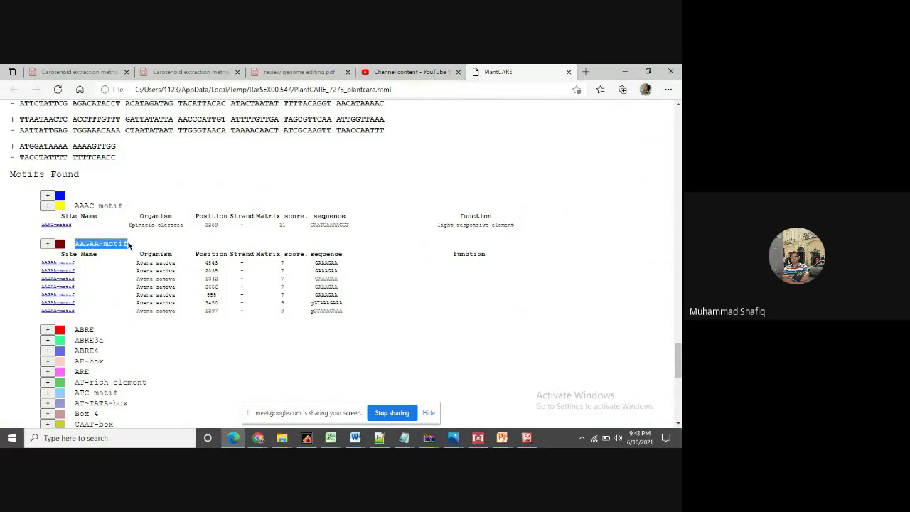
right_click(104, 242)
left_click(130, 258)
- Replace the ABRE column header in cell B3 of the cis regulatory sequence analysis table with the copied AAGAA-motif name
left_click(624, 74)
left_click(83, 203)
key("Delete")
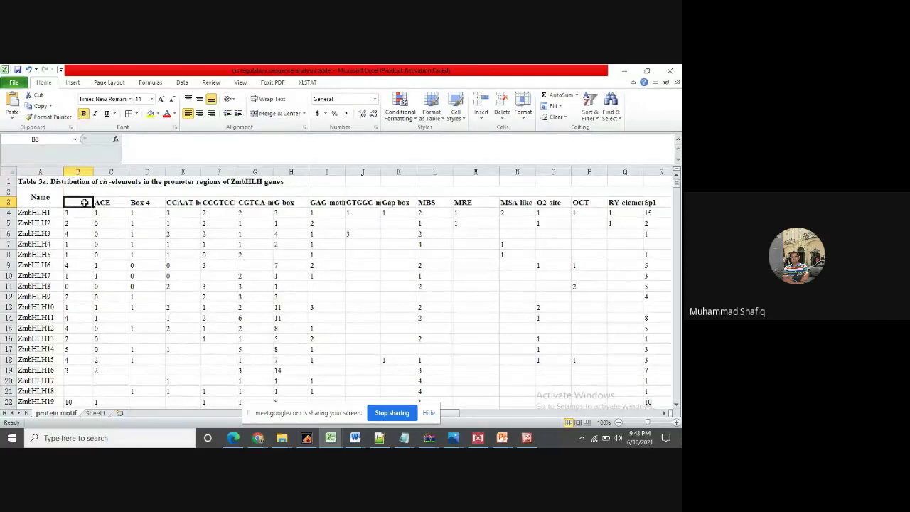
key("ctrl+v")
- Set the AAGAA-motif count for ZmbHLH1 in cell B4 to 7
left_click(80, 215)
key("Delete")
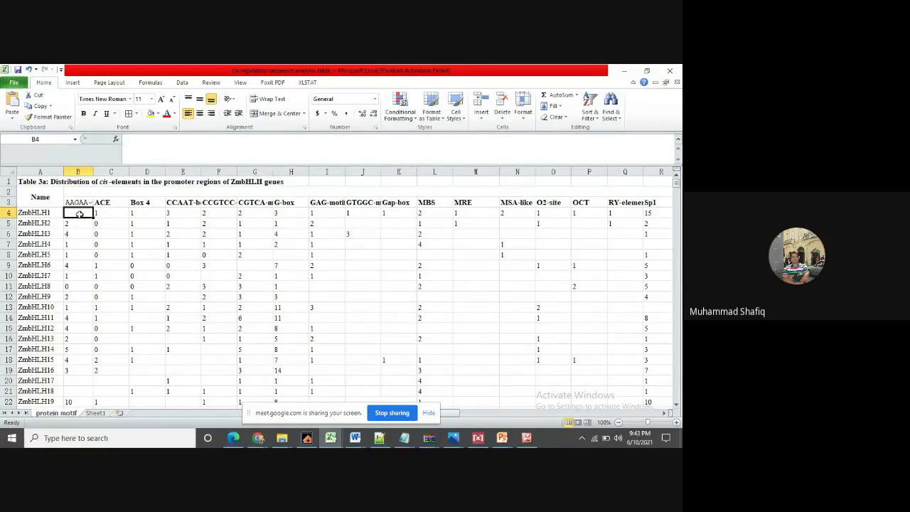
type("7")
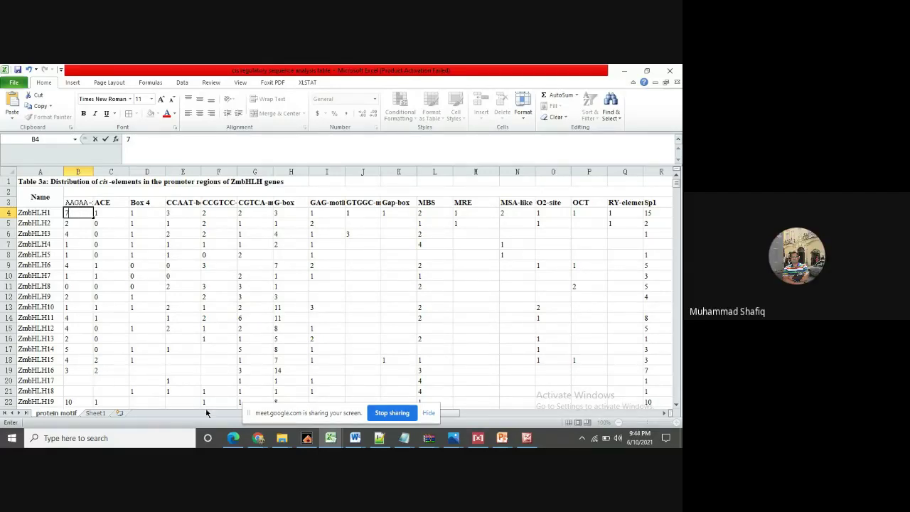
- View the PlantCARE result email, then return to the workbook and highlight the ZmbHLH1 and ZmbHLH2 rows through the Box 4 column
left_click(257, 437)
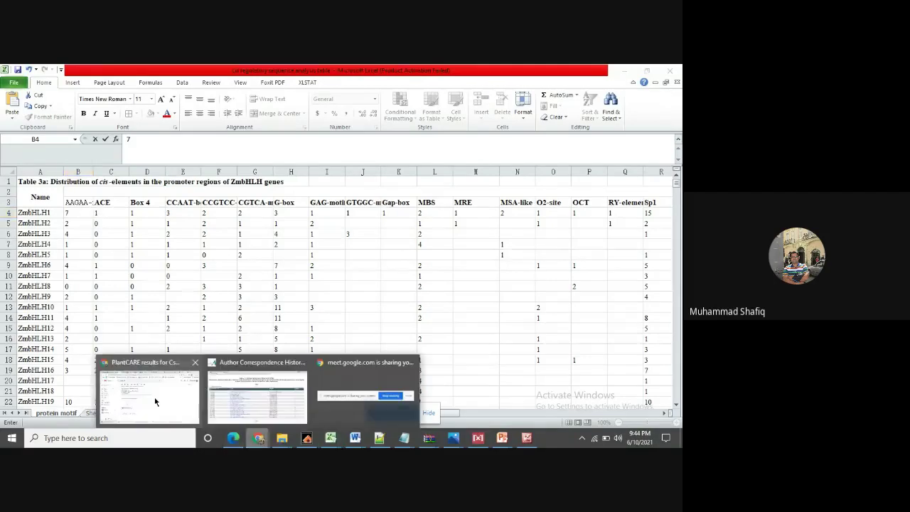
left_click(154, 399)
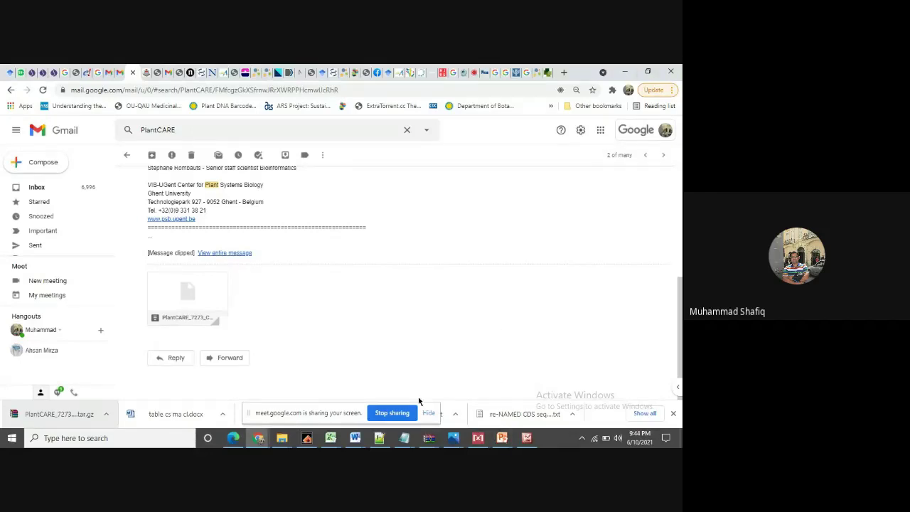
left_click(323, 436)
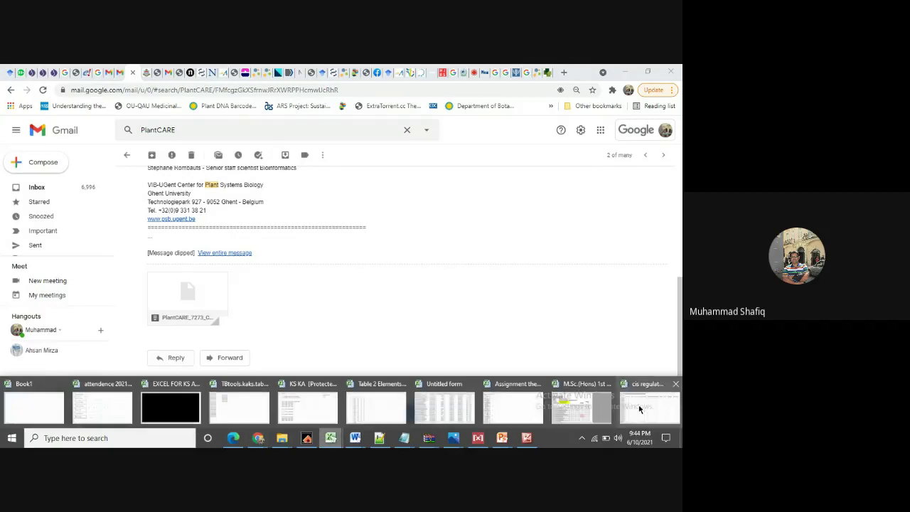
left_click(639, 404)
left_click(100, 234)
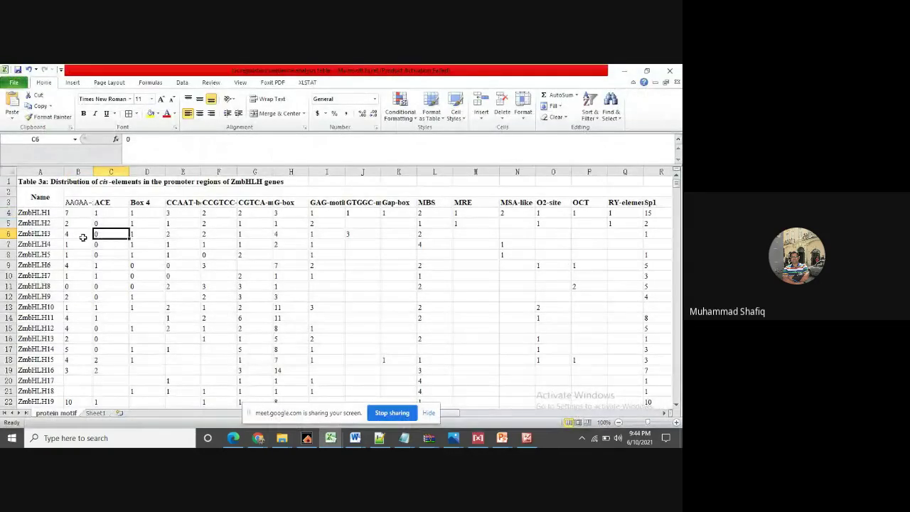
left_click(28, 206)
left_click(32, 212)
left_click_drag(32, 213, 152, 223)
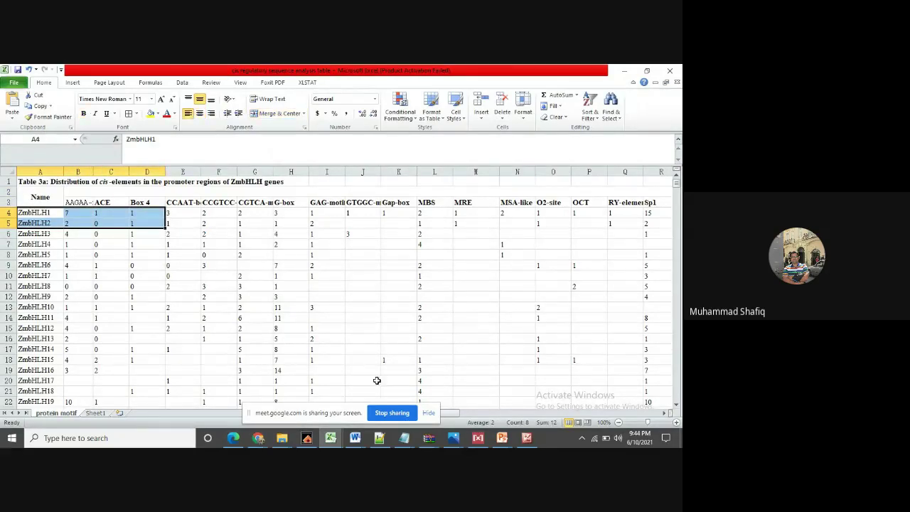
- Open the cis regulatory table (7) workbook from the search results and insert a cell at BF1, shifting cells down
left_click(282, 437)
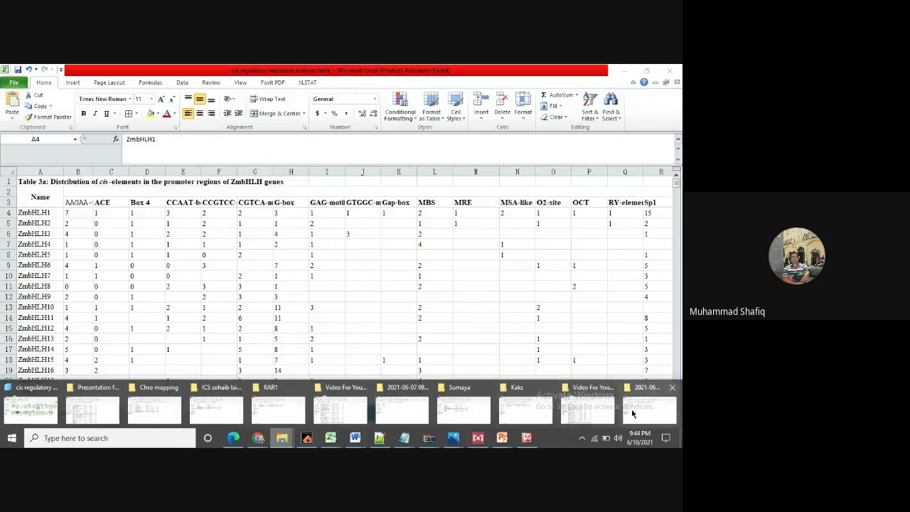
left_click(30, 407)
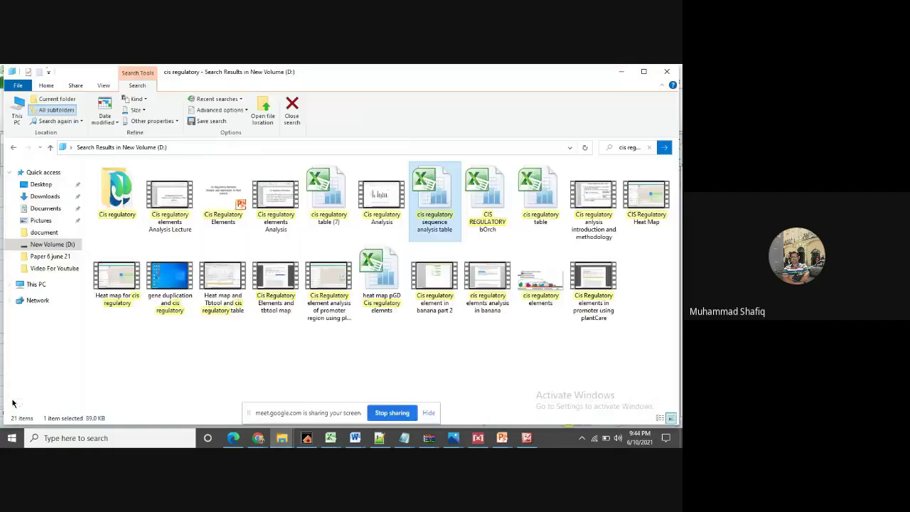
left_click(335, 196)
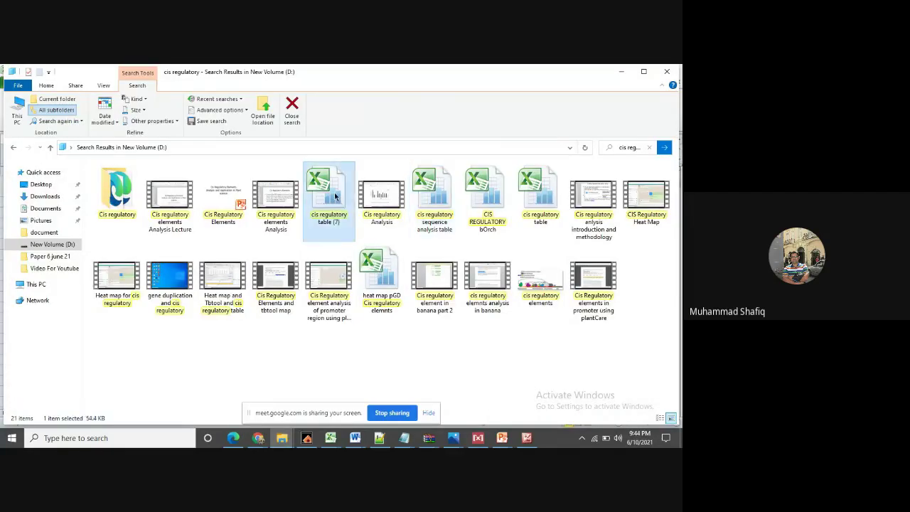
double_click(335, 196)
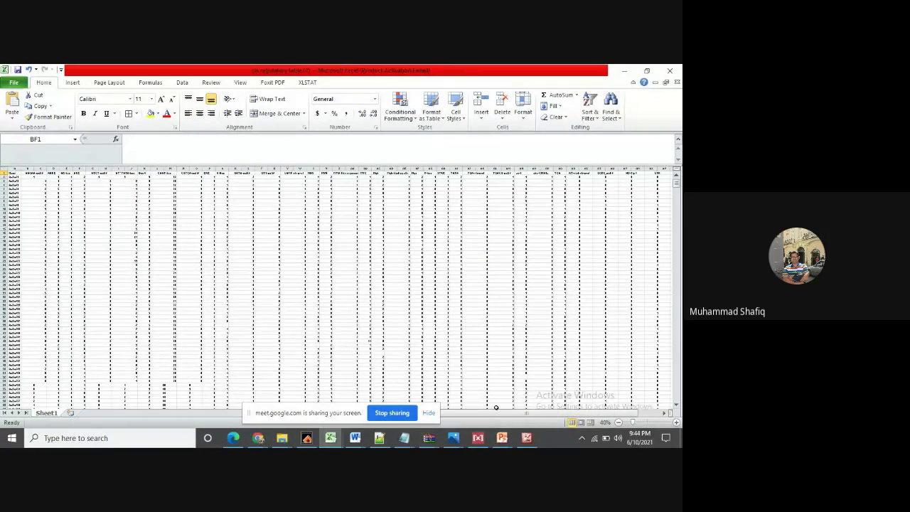
key("ctrl+shift+equal")
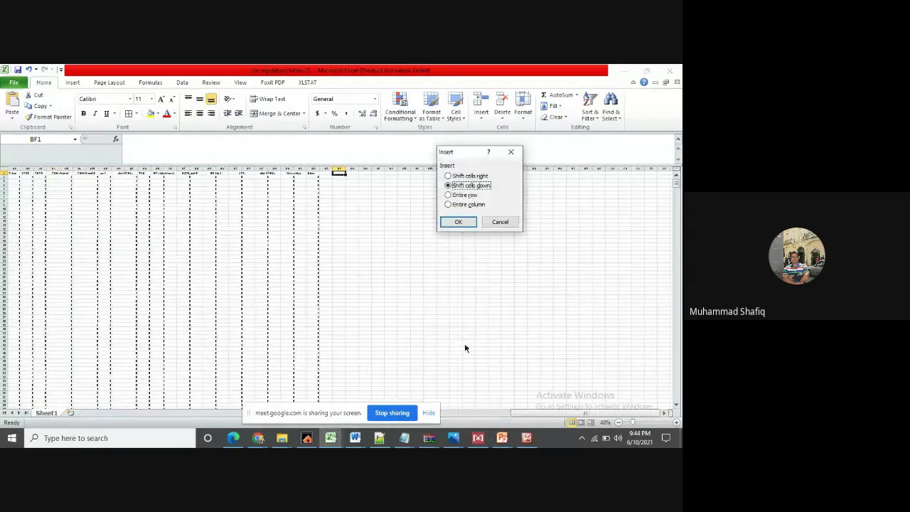
left_click(455, 224)
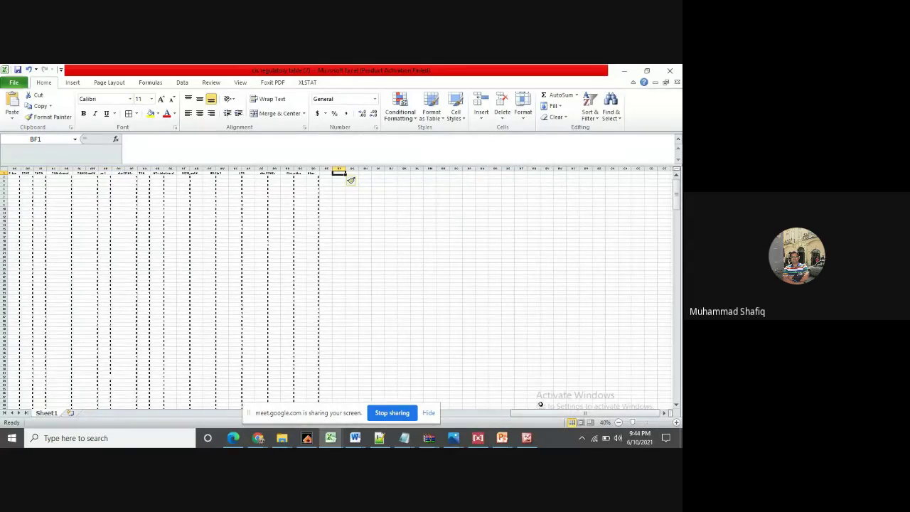
- Copy the block of gene names and element counts that starts at the Name header in cell A1
left_click_drag(533, 415, 89, 263)
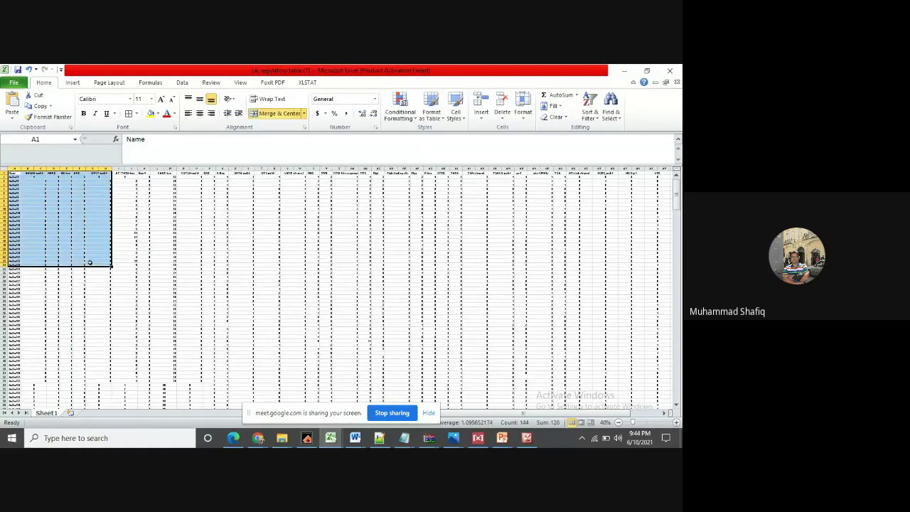
right_click(73, 230)
left_click(96, 248)
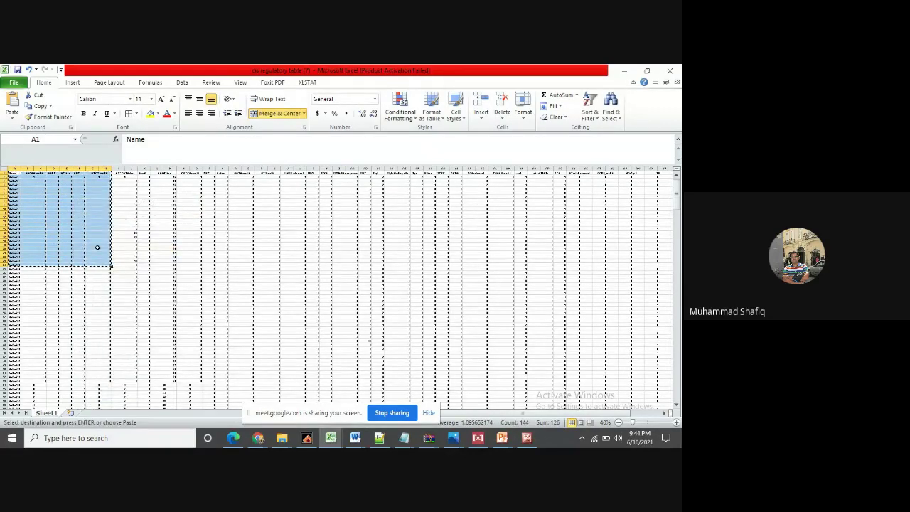
- Search Windows for TBtools and launch the application
key("alt+Tab")
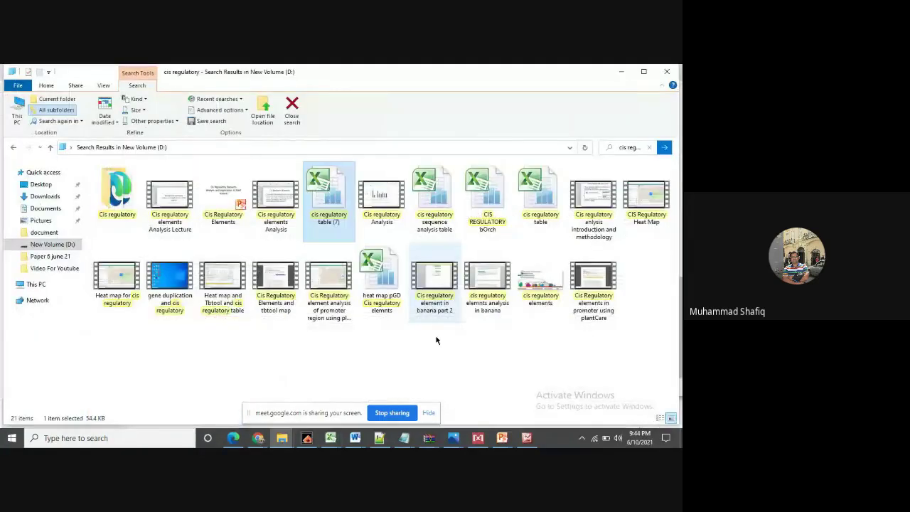
left_click(174, 440)
type("n")
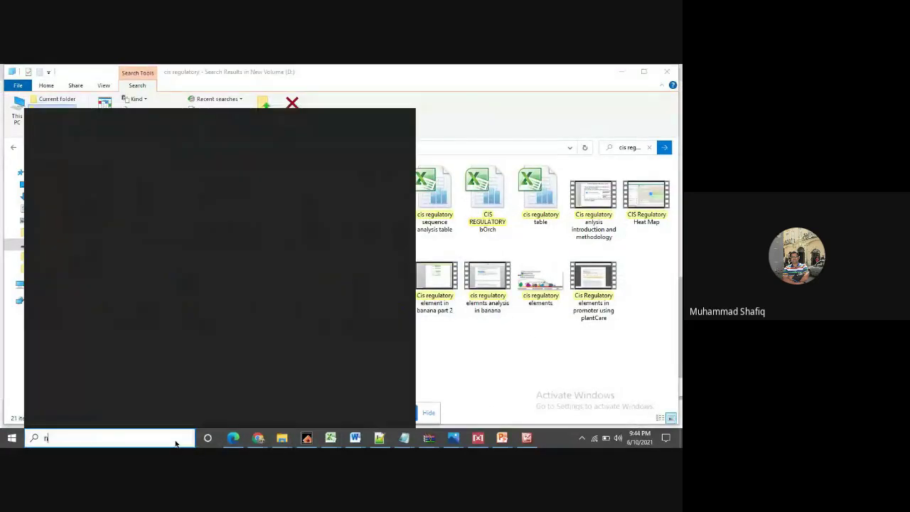
key("BackSpace")
type("b")
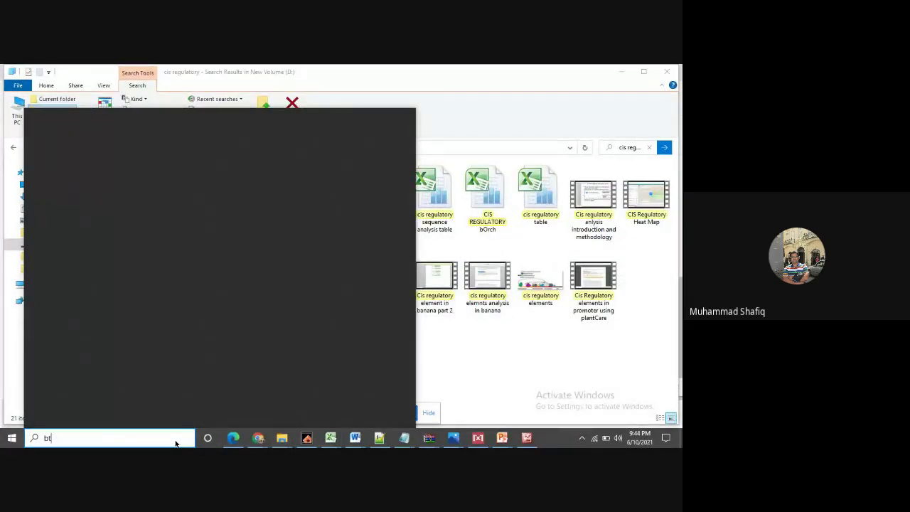
type("t")
key("BackSpace")
key("BackSpace")
type("tbt")
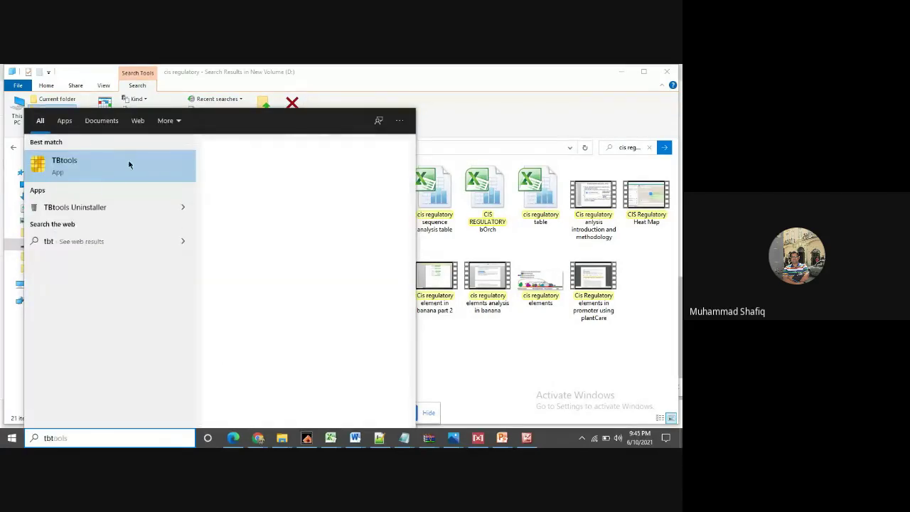
type("ools")
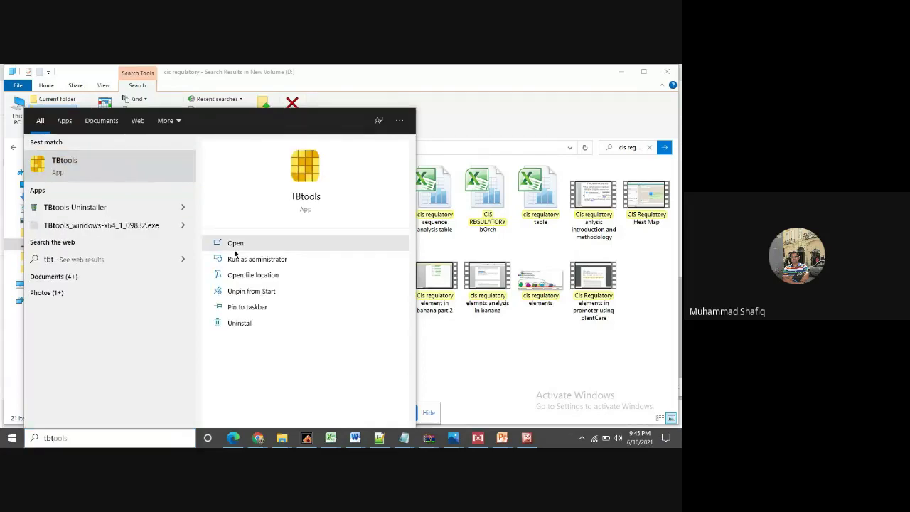
left_click(235, 243)
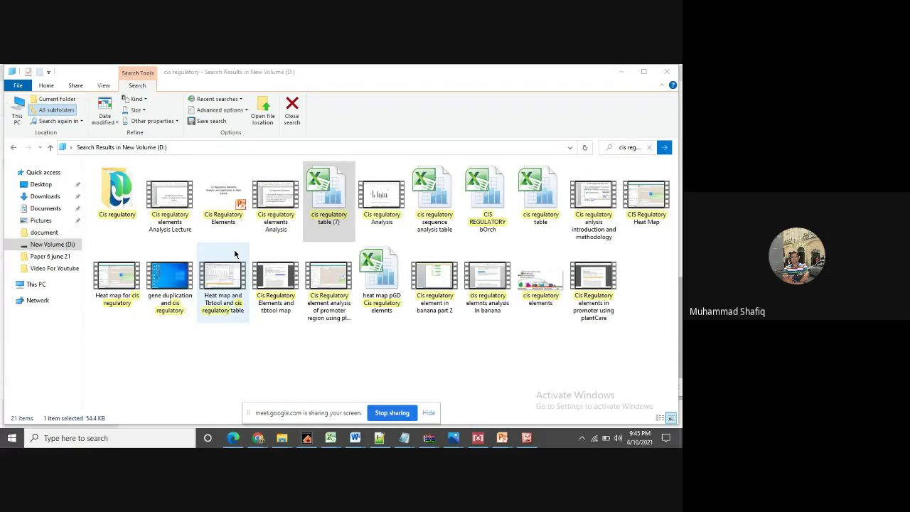
- Minimize the open File Explorer, browser, PowerPoint and WinRAR windows and dismiss the Microsoft Office Activation Wizard
left_click(618, 72)
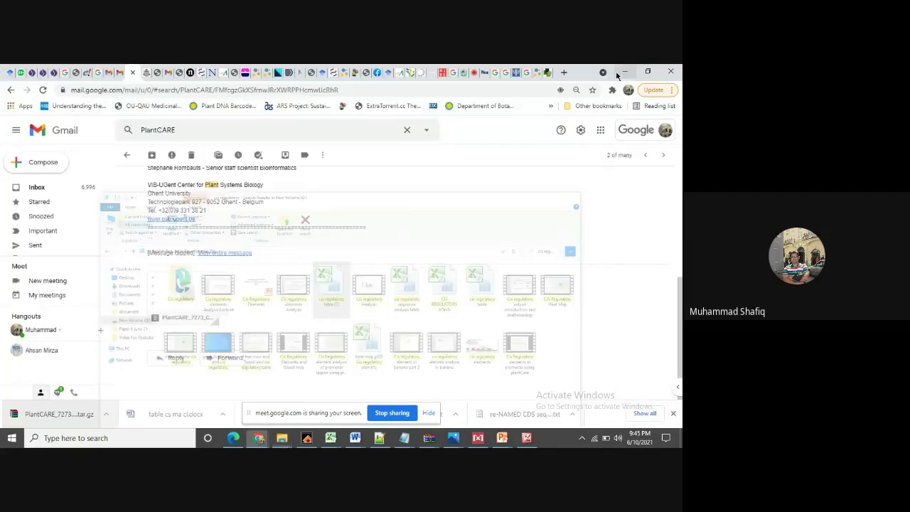
left_click(623, 72)
left_click(620, 73)
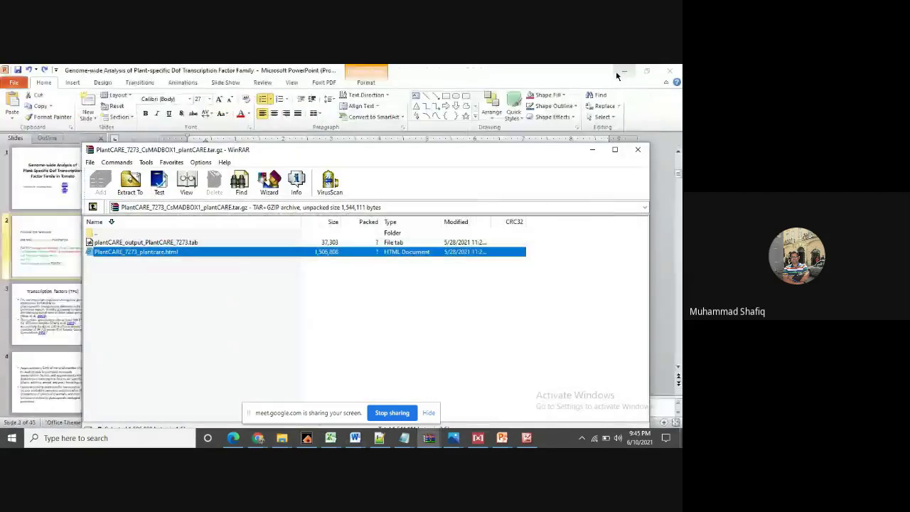
left_click(619, 74)
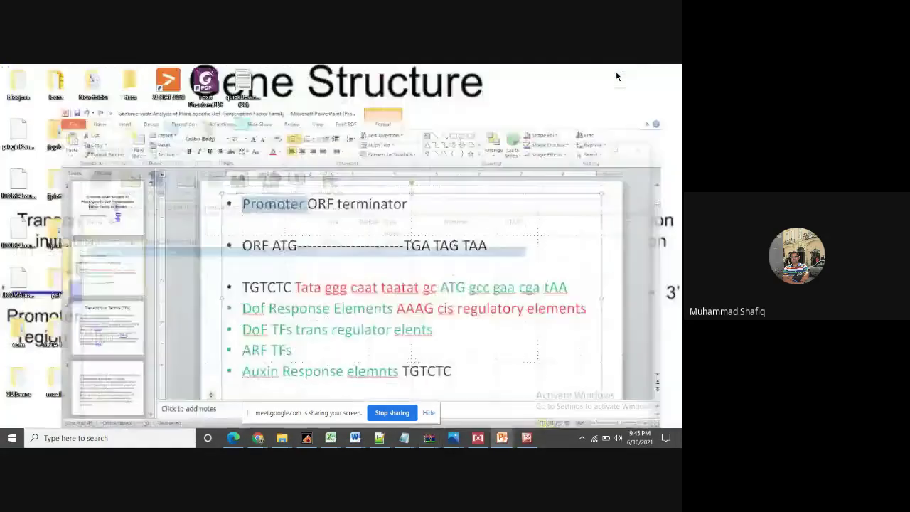
left_click(592, 149)
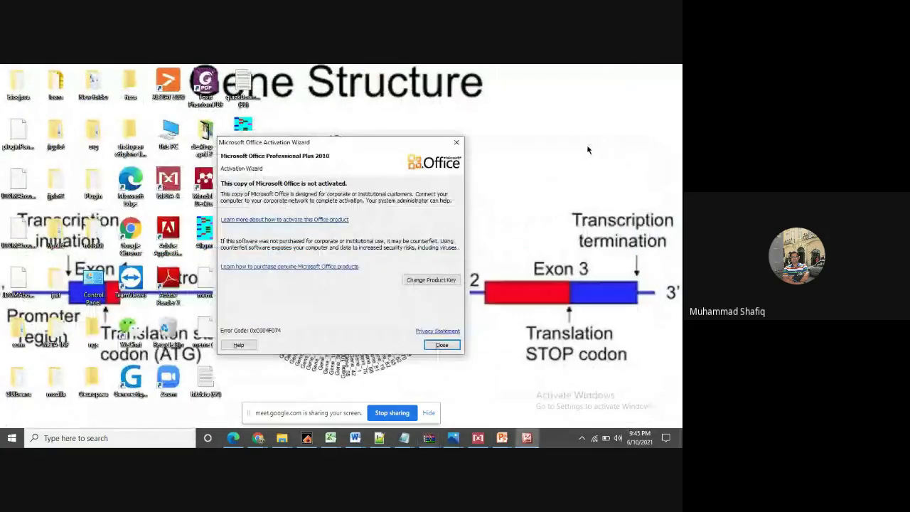
left_click(442, 346)
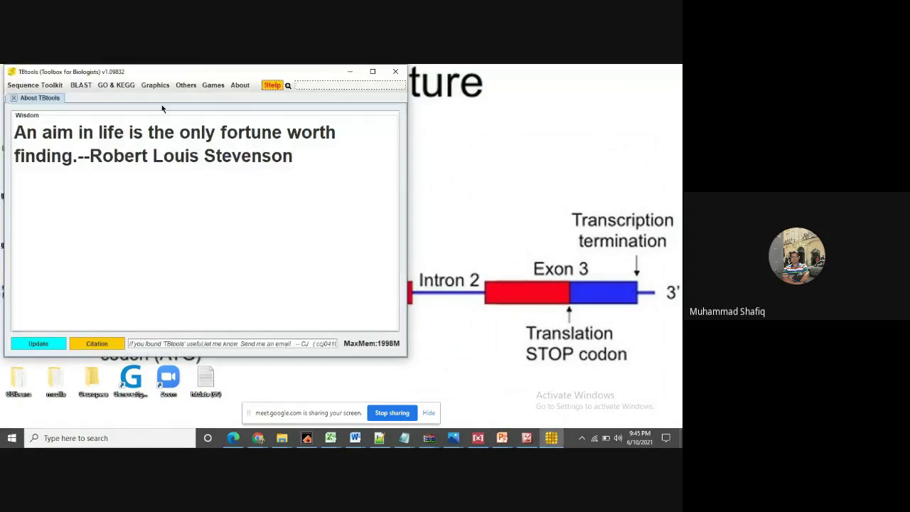
- Open the HeatMap tool in TBtools
left_click(118, 85)
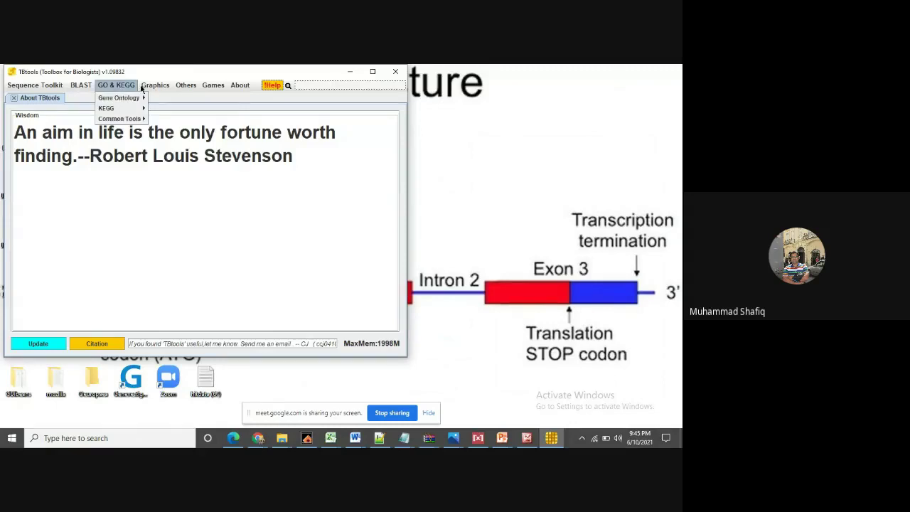
mouse_move(158, 88)
mouse_move(168, 108)
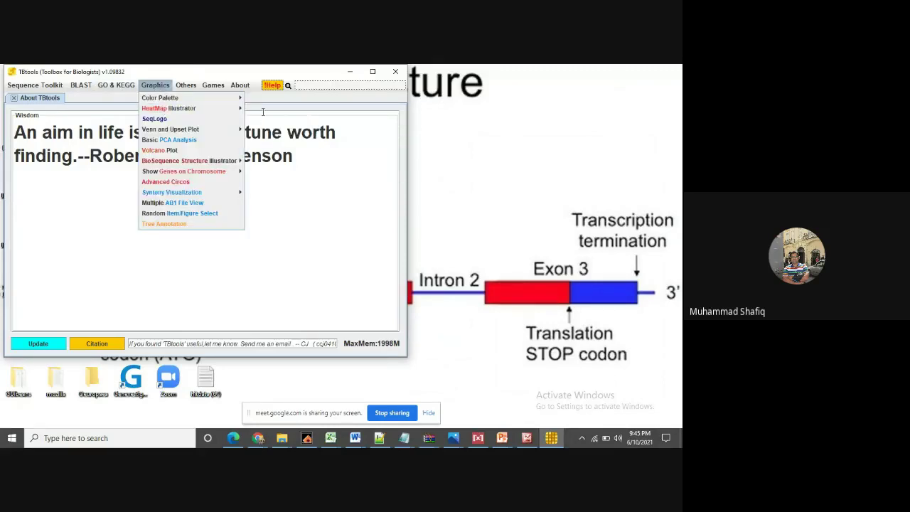
left_click(258, 108)
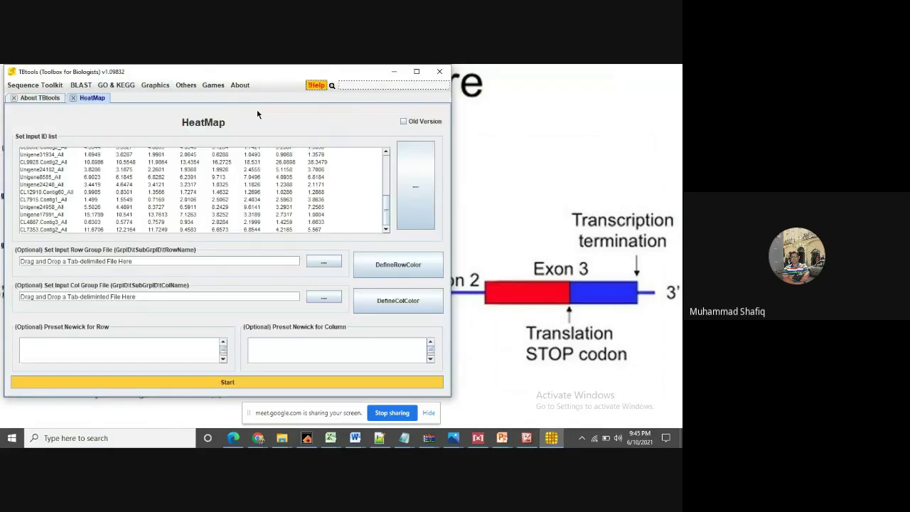
- Replace the sample expression matrix in the HeatMap input with the copied AoDof gene counts and generate the heat map
left_click_drag(384, 209, 383, 160)
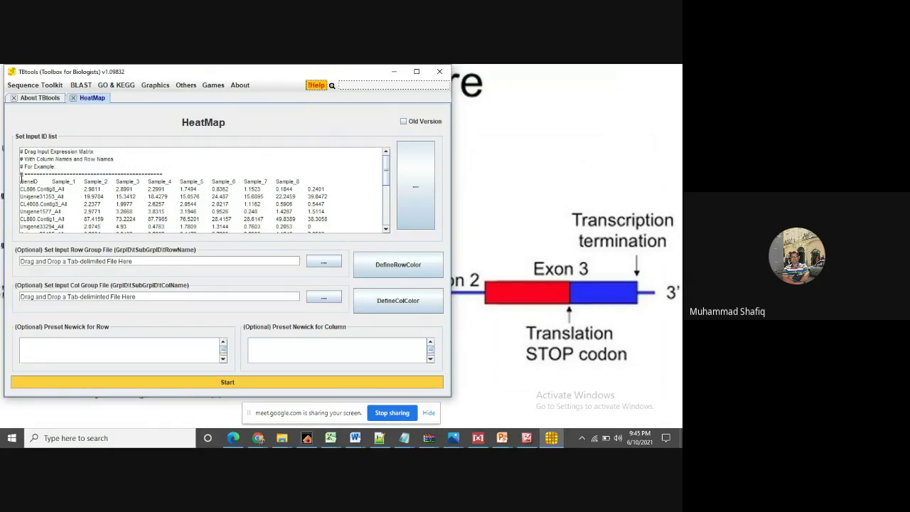
left_click_drag(21, 181, 312, 325)
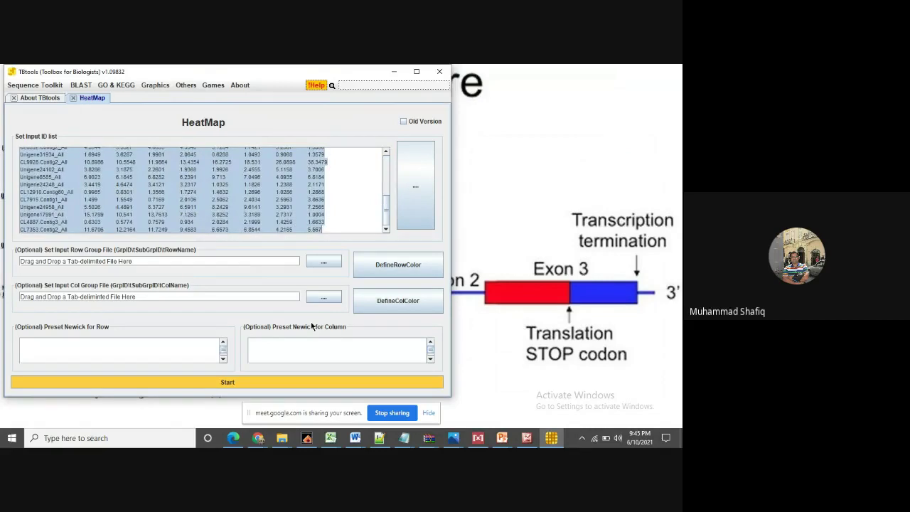
key("Delete")
key("ctrl+v")
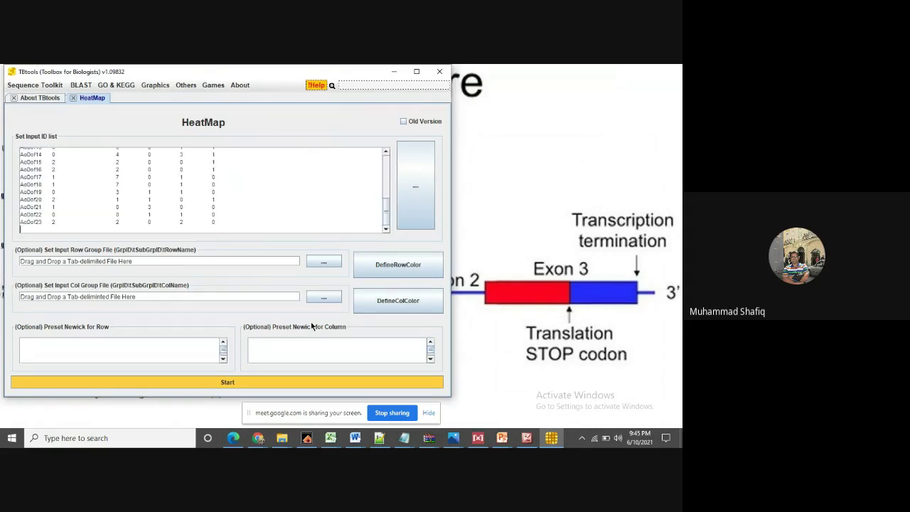
left_click(268, 381)
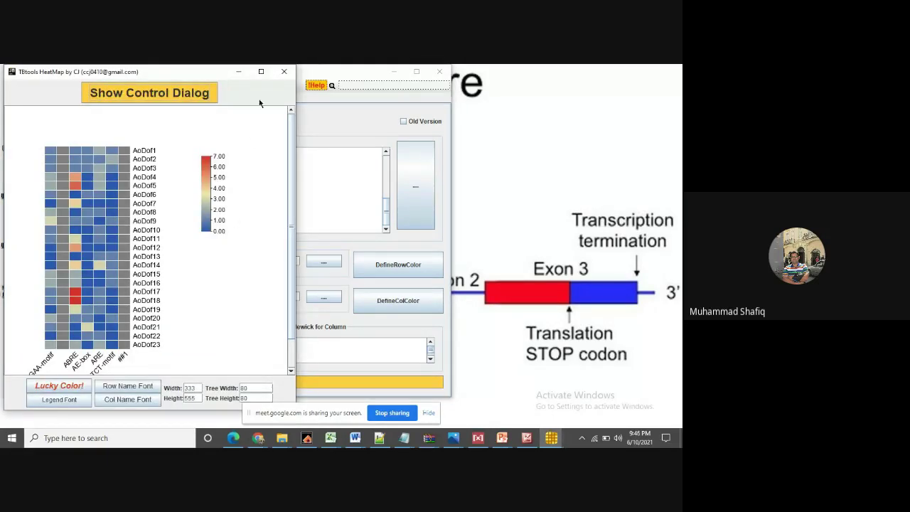
- Maximize the AoDof heat map window and enable row clustering, value display and log scale for the plot
left_click(261, 71)
left_click(334, 89)
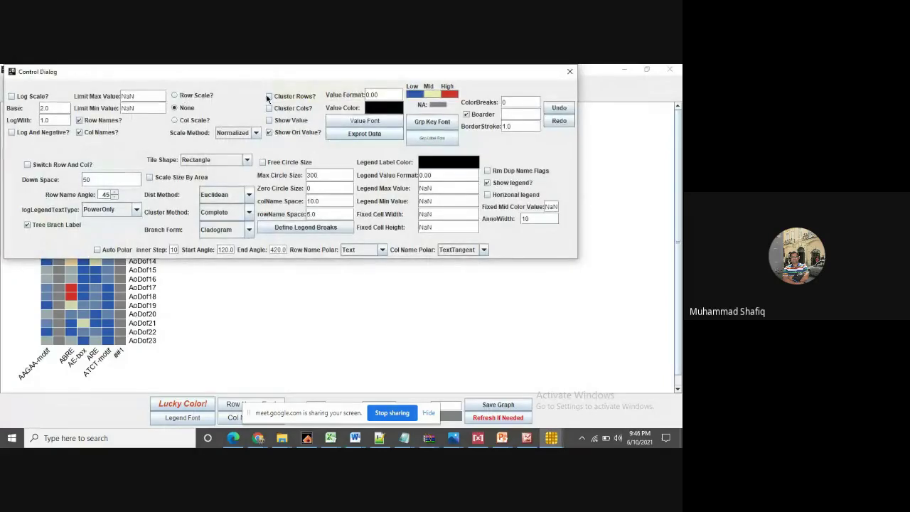
left_click(269, 97)
left_click(271, 120)
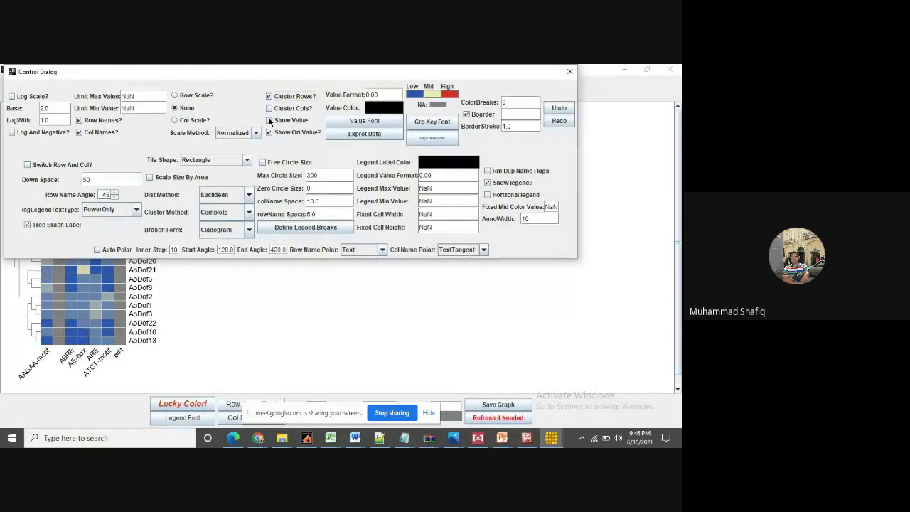
left_click(12, 96)
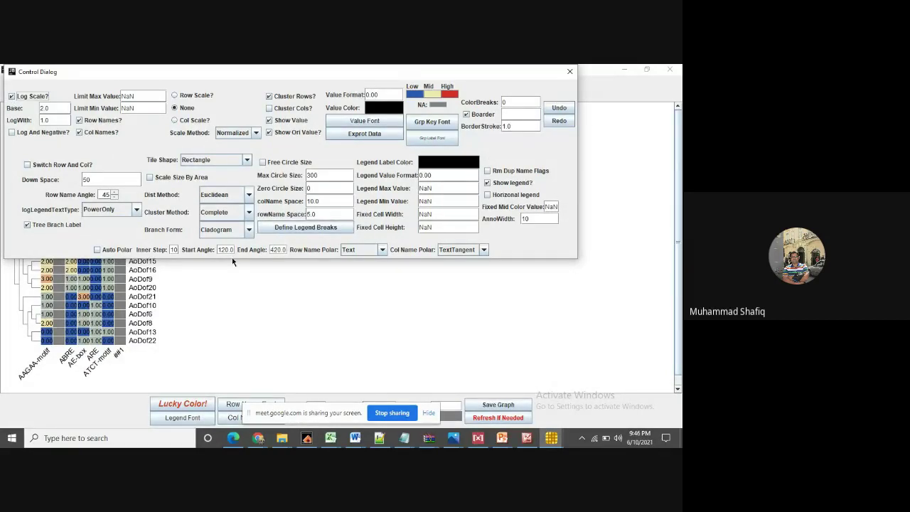
left_click(569, 72)
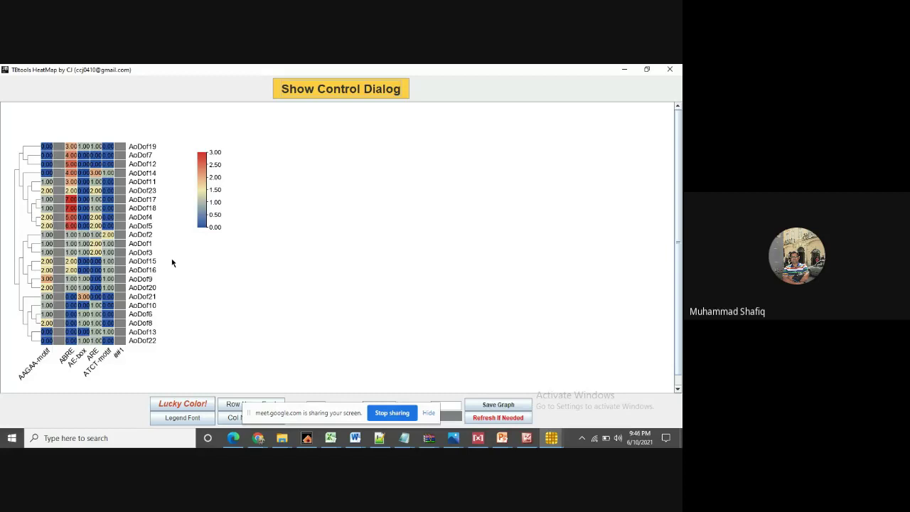
- Apply random colour schemes to the AoDof heat map with Lucky Color until a blue, white and red scheme appears
left_click(176, 403)
left_click(176, 403)
left_click(176, 403)
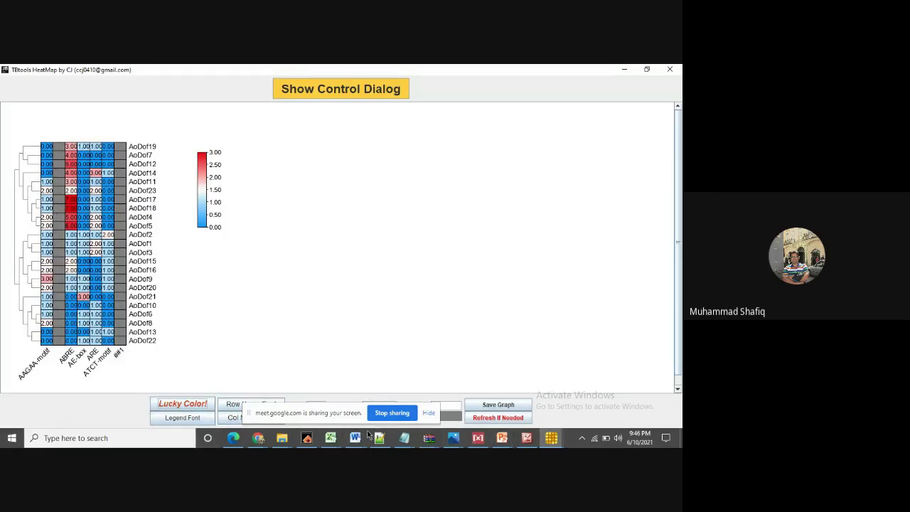
- Switch to the cis regulatory table (7) workbook in Excel and select the AAGAA-motif header in cell B1
left_click(327, 438)
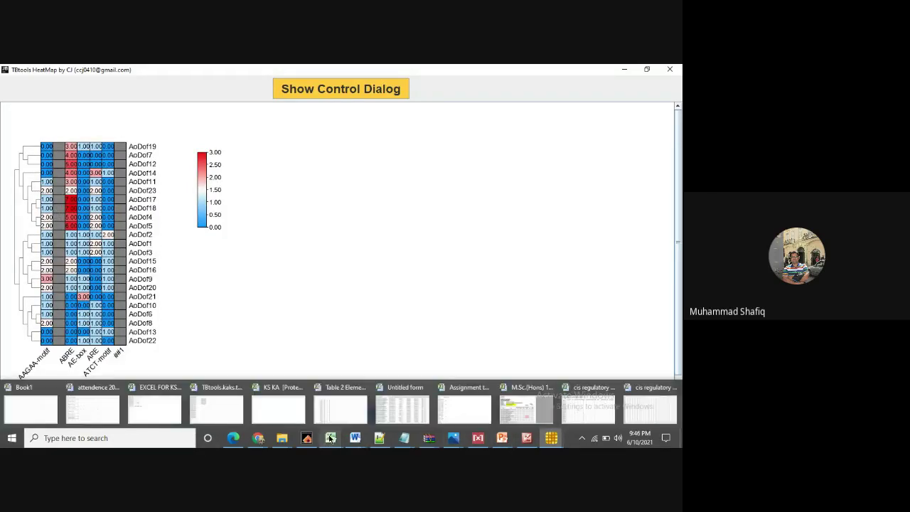
left_click(637, 399)
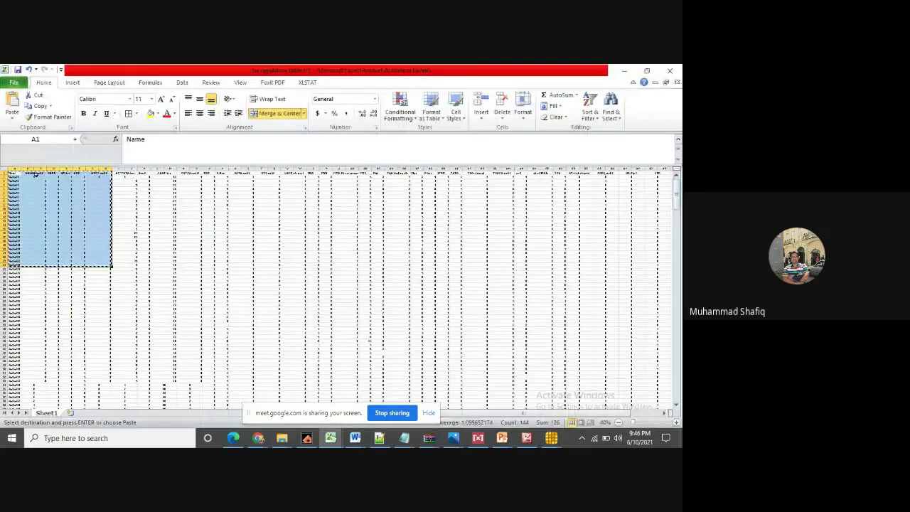
left_click(32, 173)
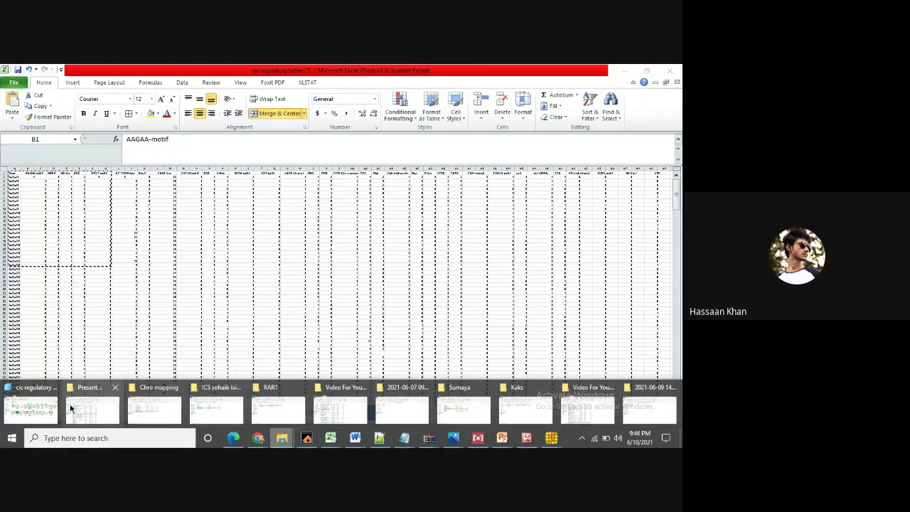
- Bring up the cis regulatory file search results and look through the cis regulatory sequence analysis table workbook of ZmbHLH genes
left_click(28, 410)
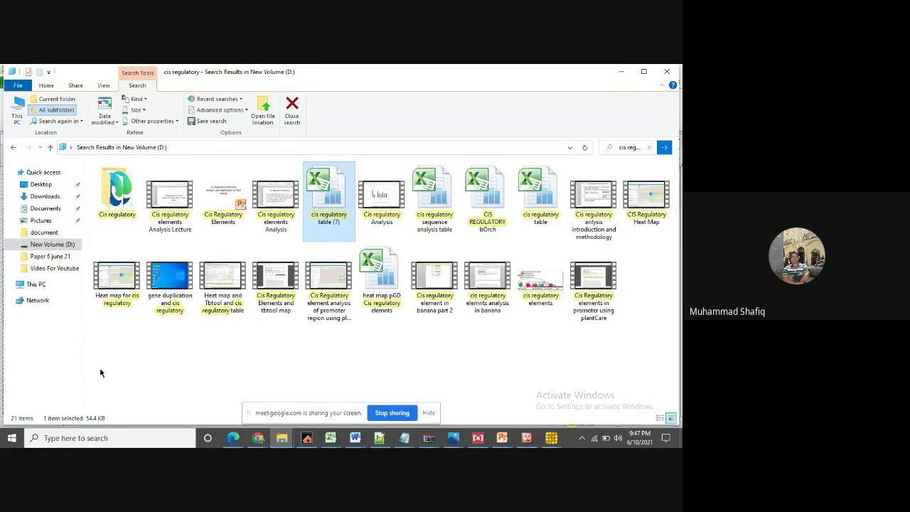
left_click(331, 436)
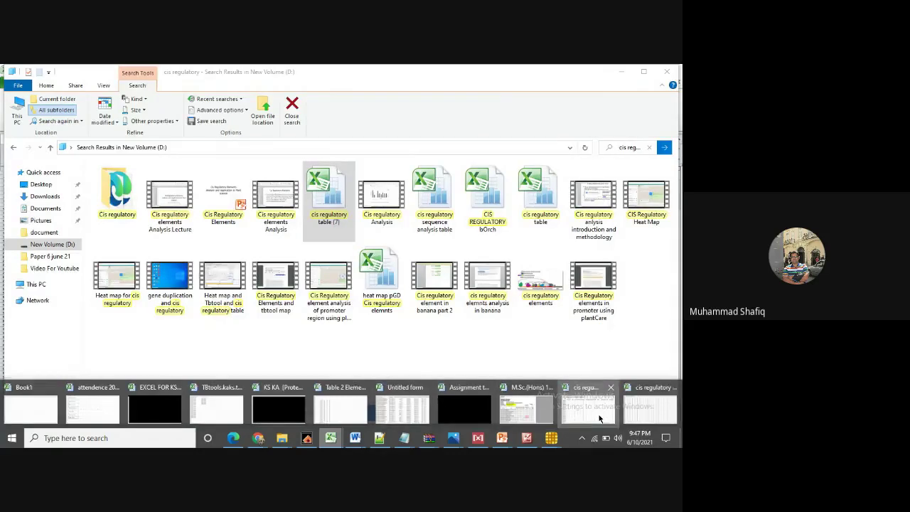
left_click(595, 419)
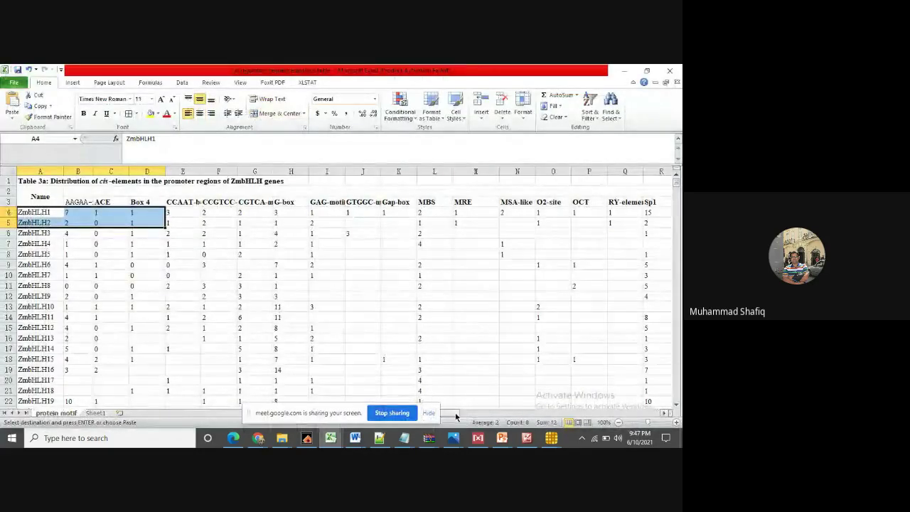
left_click_drag(455, 415, 677, 232)
left_click_drag(677, 183, 678, 332)
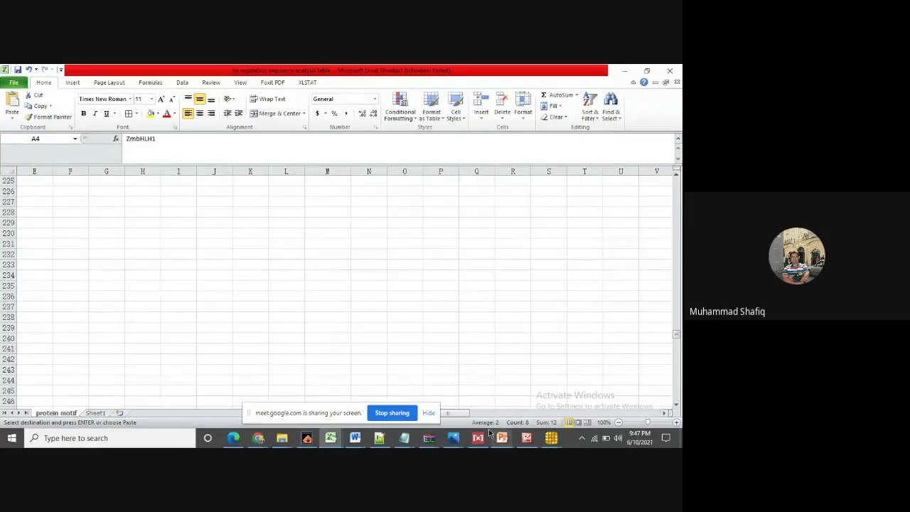
left_click_drag(461, 414, 285, 444)
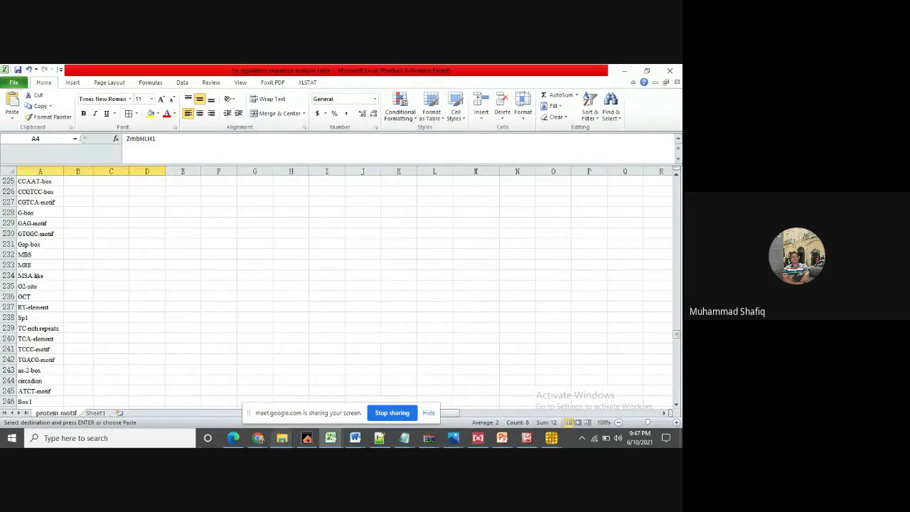
left_click(281, 376)
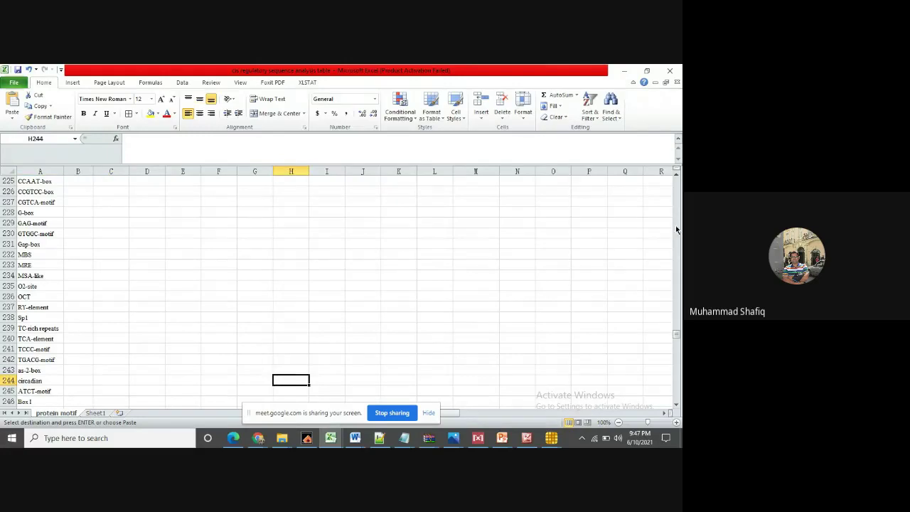
left_click_drag(676, 334, 674, 166)
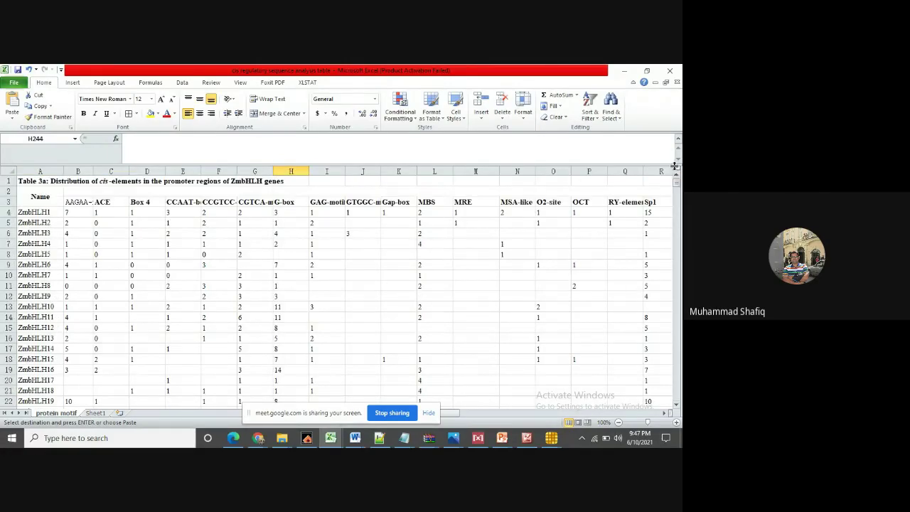
left_click(626, 71)
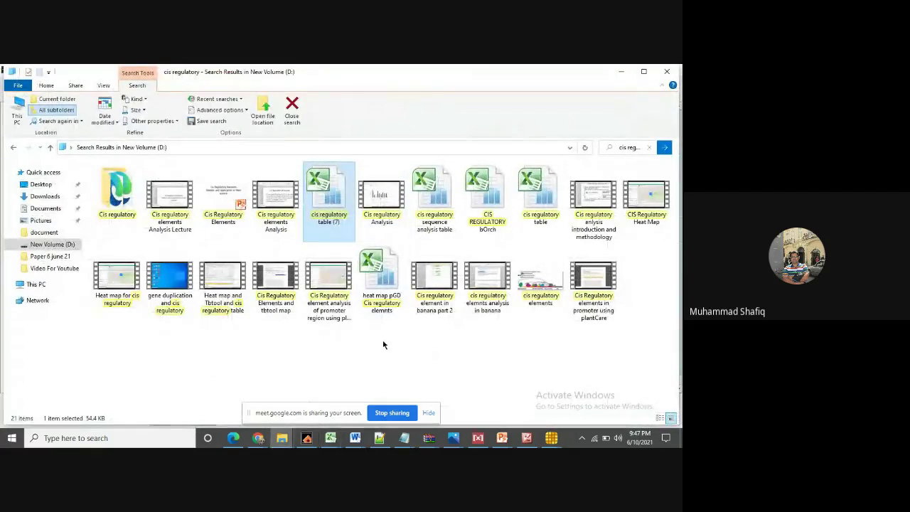
- Open the cis regulatory table workbook and copy the AODOF table from the Name header in C4 through the I-box column, row 11
left_click(537, 186)
double_click(537, 187)
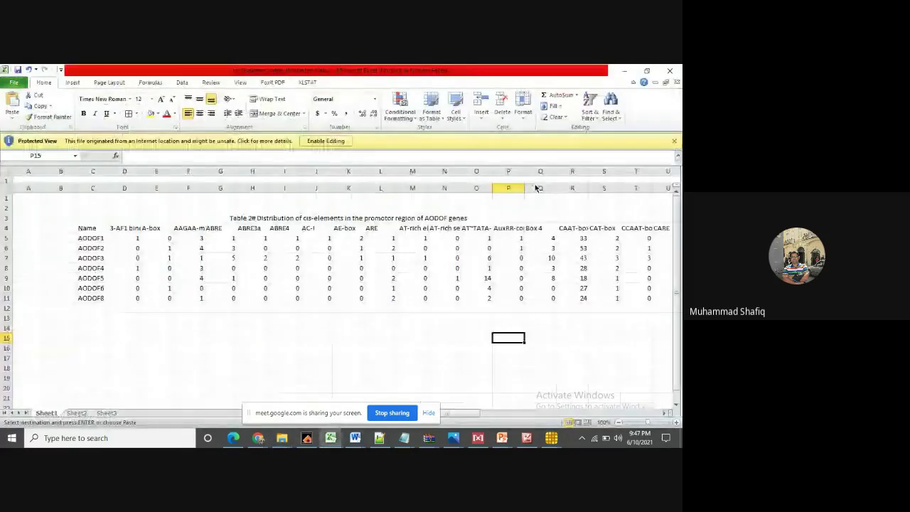
left_click_drag(88, 185, 326, 253)
right_click(298, 237)
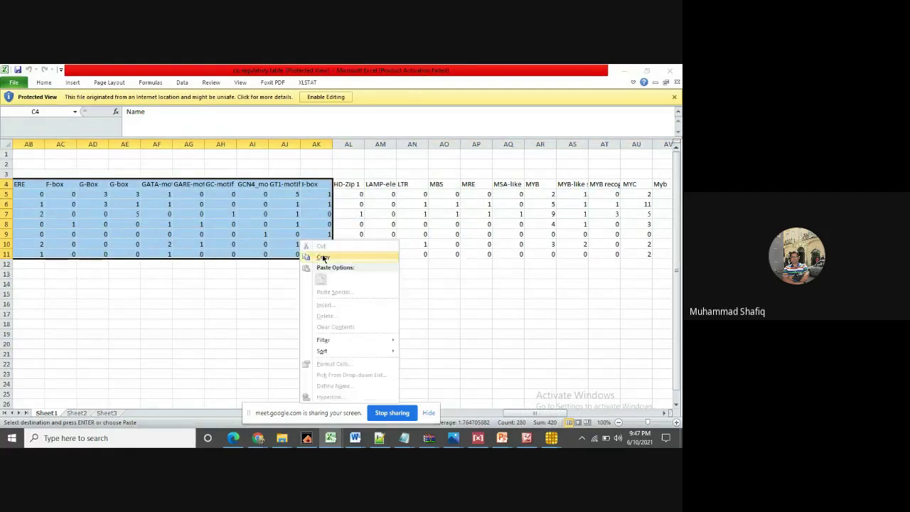
left_click(324, 257)
key("alt+Tab")
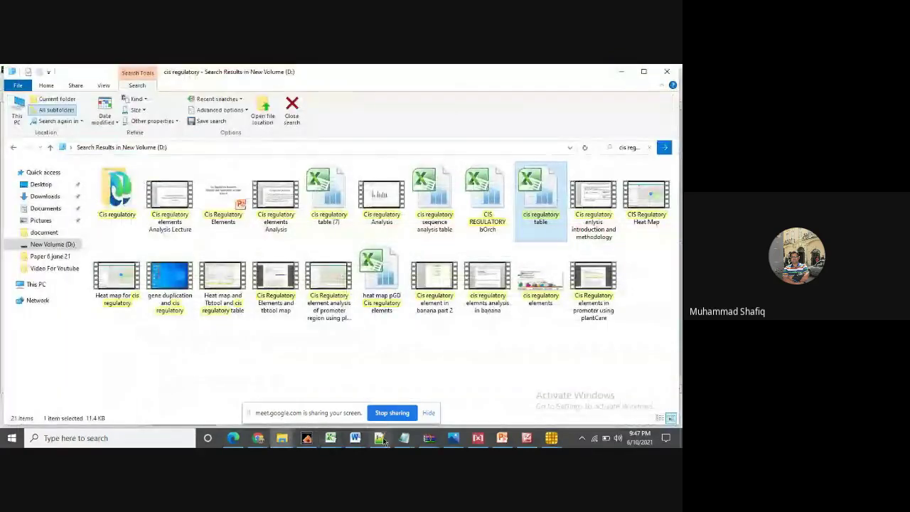
- In TBtools, replace the AoDof matrix in the HeatMap input with the copied AODOF table and generate a new heat map
left_click(551, 437)
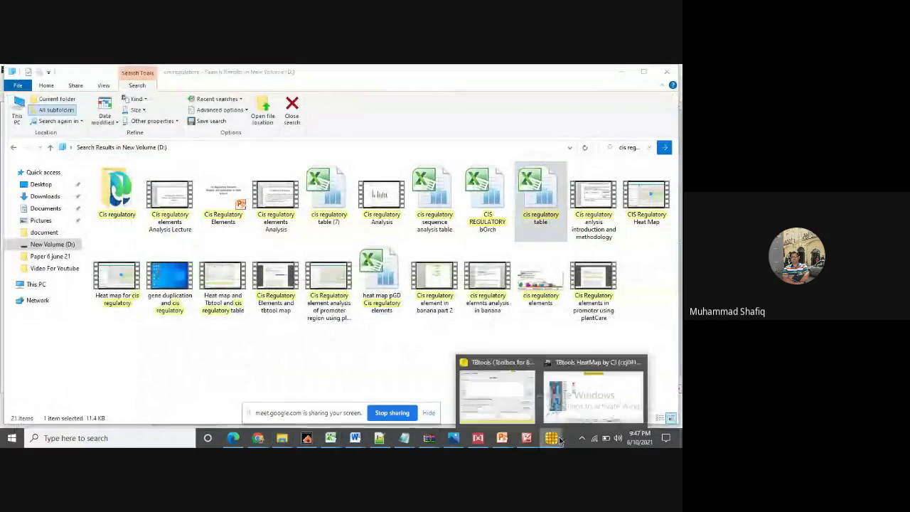
left_click(498, 404)
left_click_drag(219, 226, 18, 185)
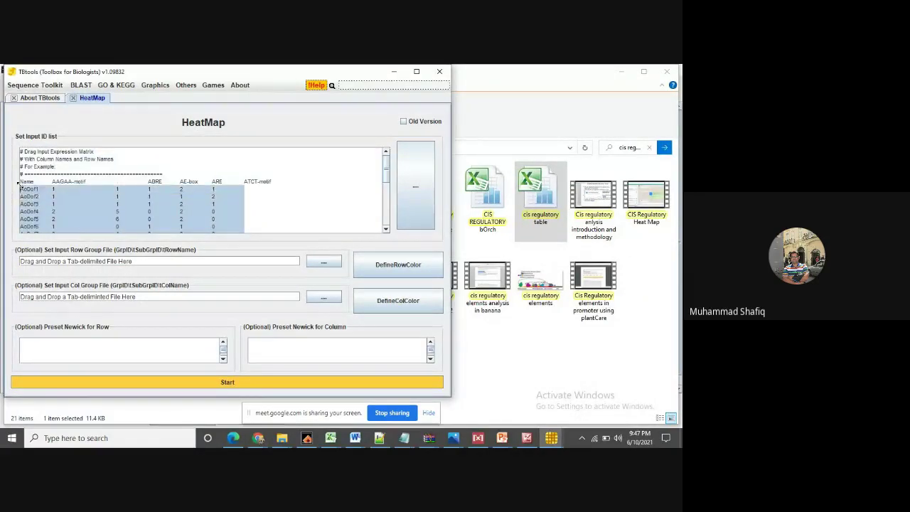
key("Delete")
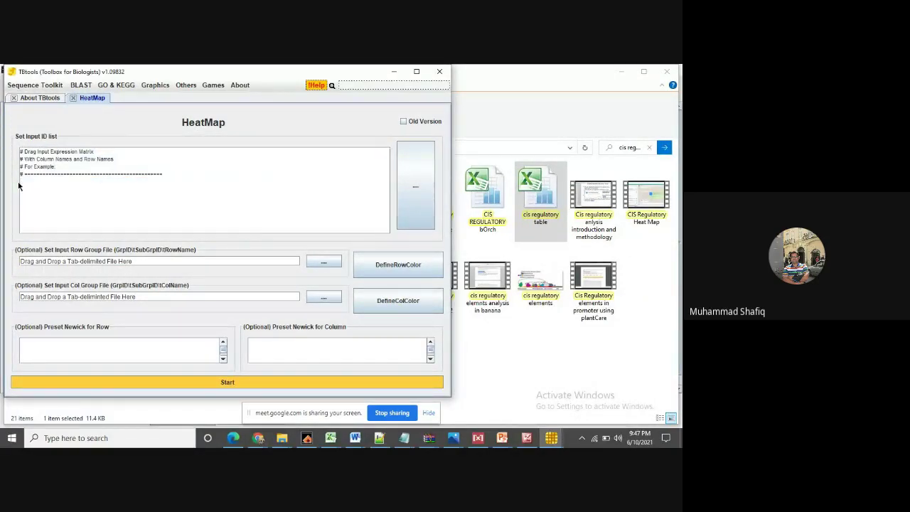
key("ctrl+v")
left_click(142, 382)
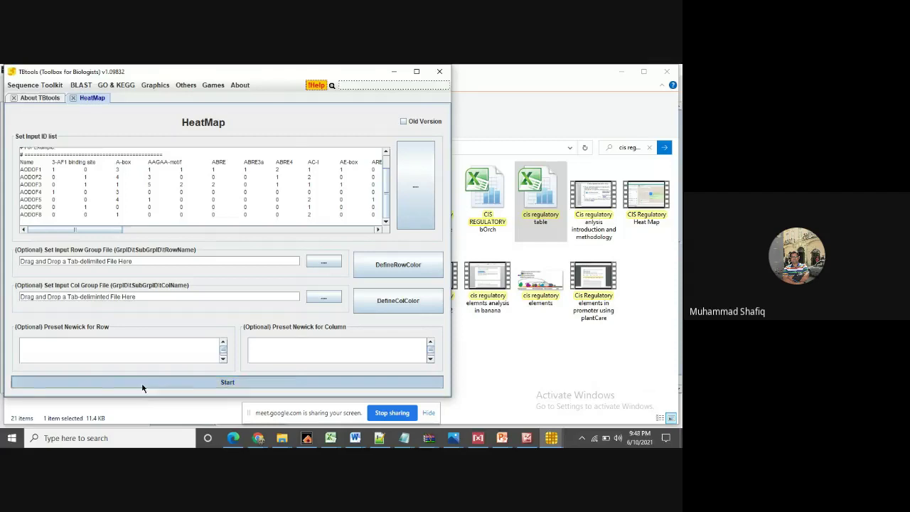
- Maximize the AODOF heat map window, move the screen-sharing bar off the size settings, and set the plot width to 1200
left_click(261, 71)
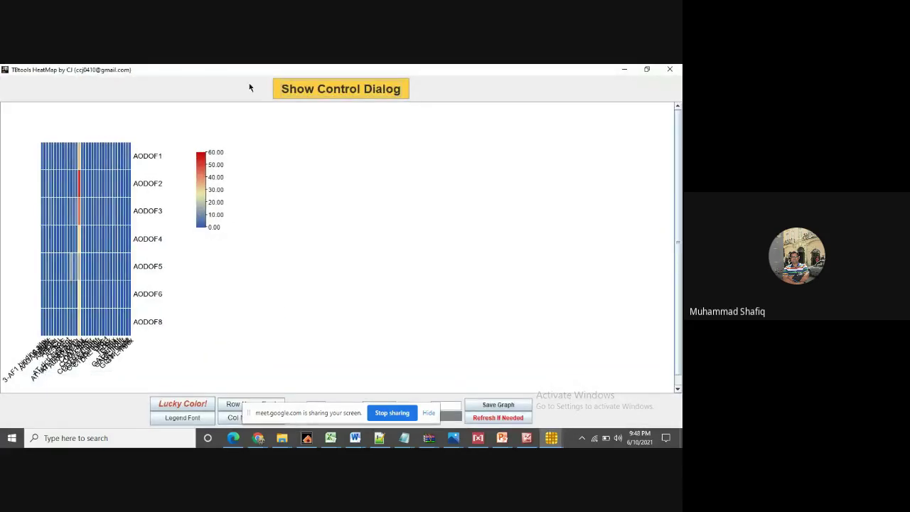
left_click(332, 413)
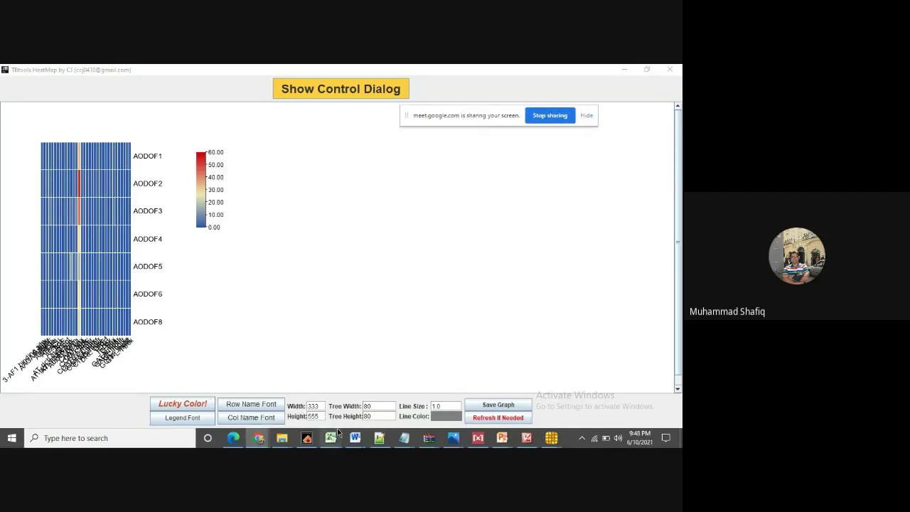
left_click(321, 405)
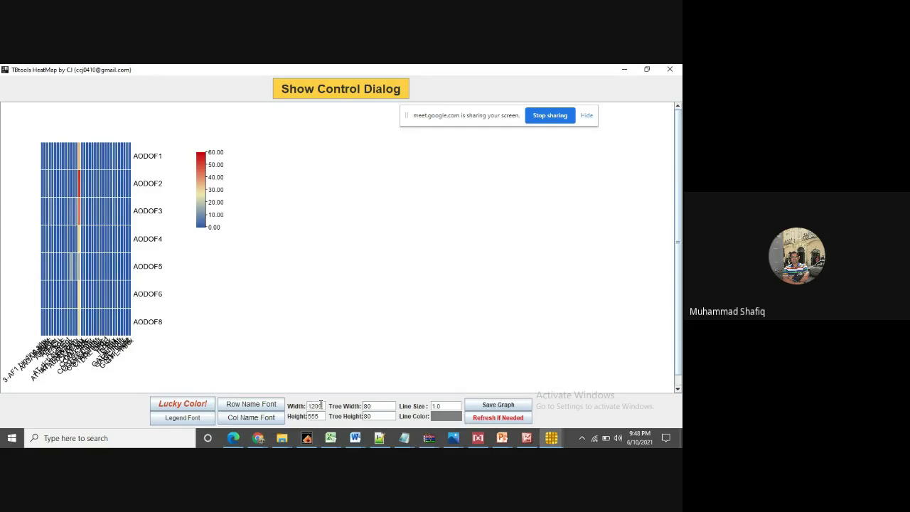
key("Return")
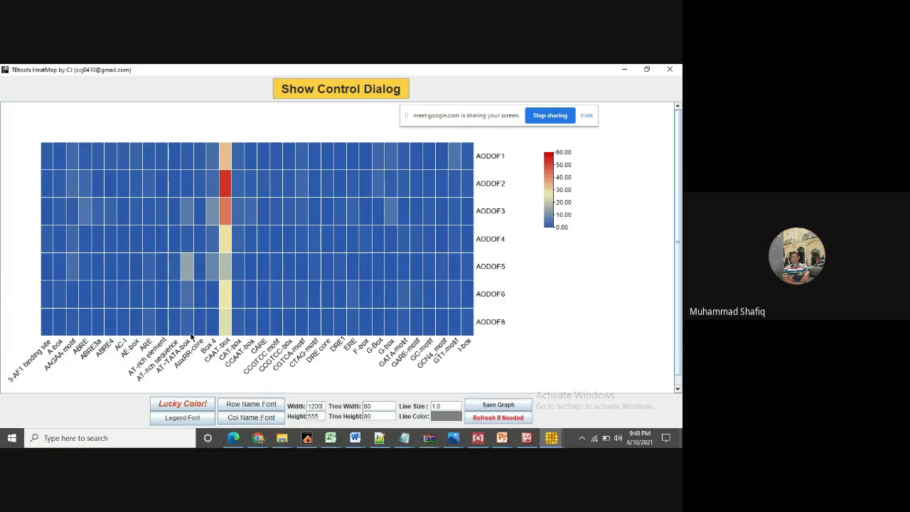
- Turn on Cluster Rows, Show Value and Log Scale for the AODOF heat map and close the control dialog
left_click(342, 88)
left_click(270, 96)
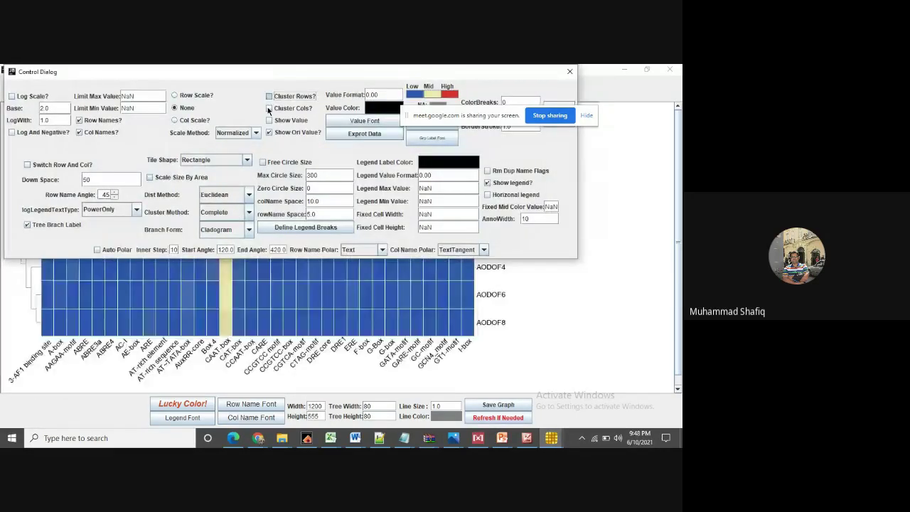
left_click(269, 121)
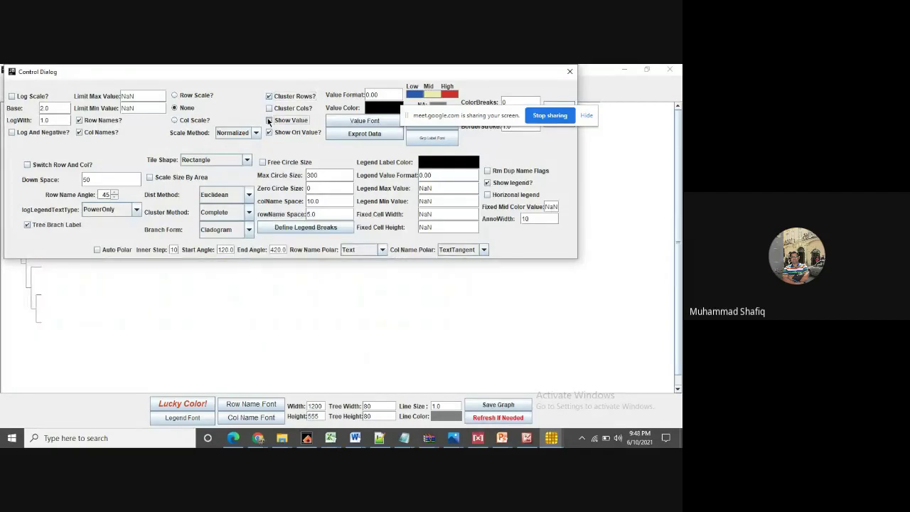
left_click(13, 97)
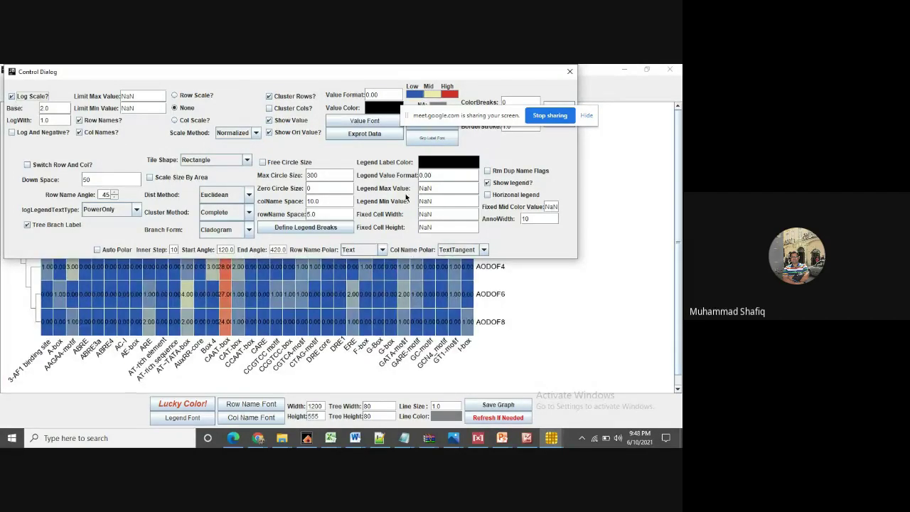
left_click(568, 72)
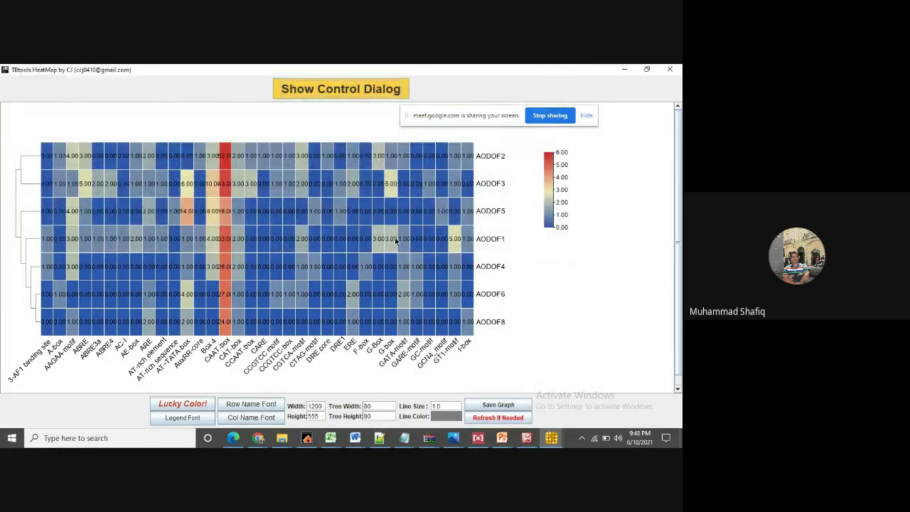
- Apply a random colour scheme to the AODOF heat map and turn on Scale Size By Area in the control settings
left_click(183, 408)
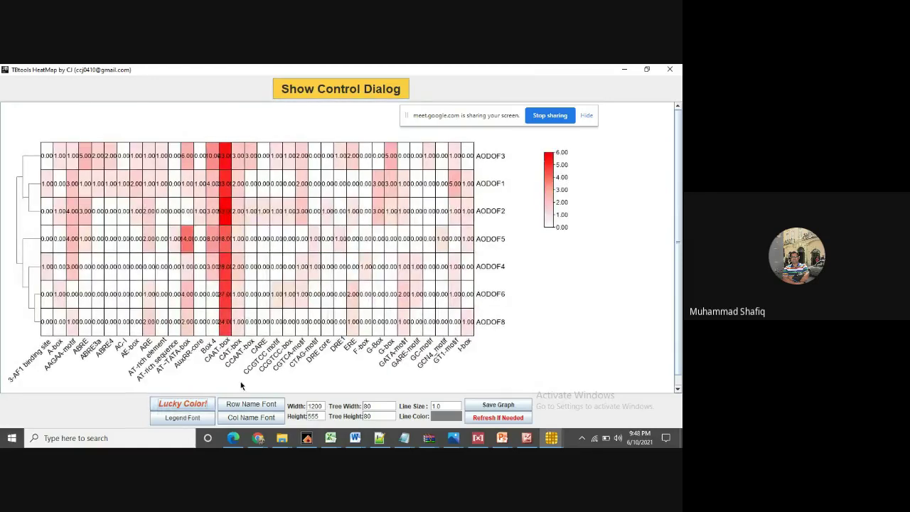
left_click(338, 88)
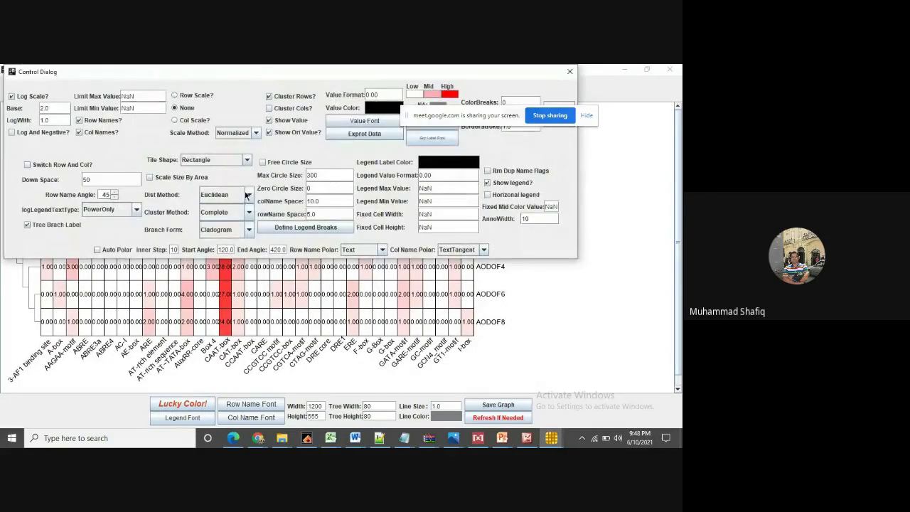
left_click(248, 195)
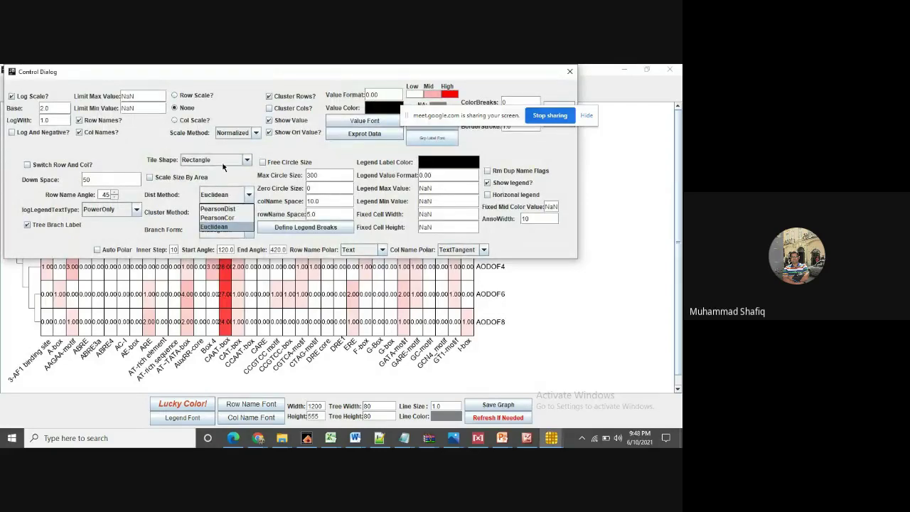
left_click(221, 176)
- Try the Circle, RoundRectangle, TopRightTriangle and BottomRightTriangle tile shapes on the AODOF heat map
left_click(247, 161)
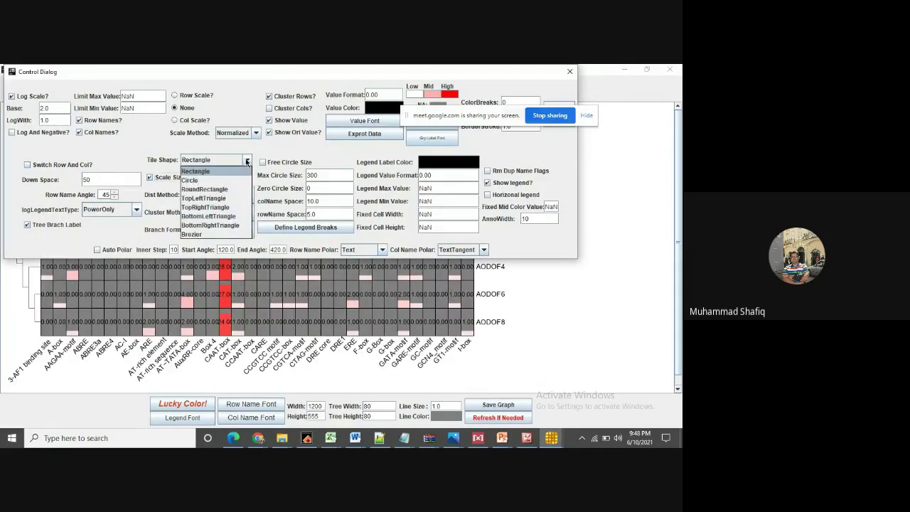
left_click(215, 181)
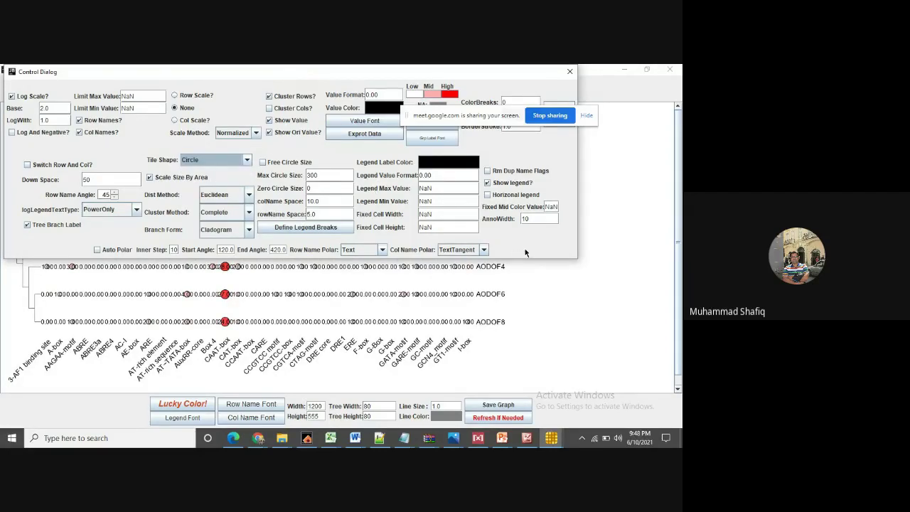
left_click(244, 162)
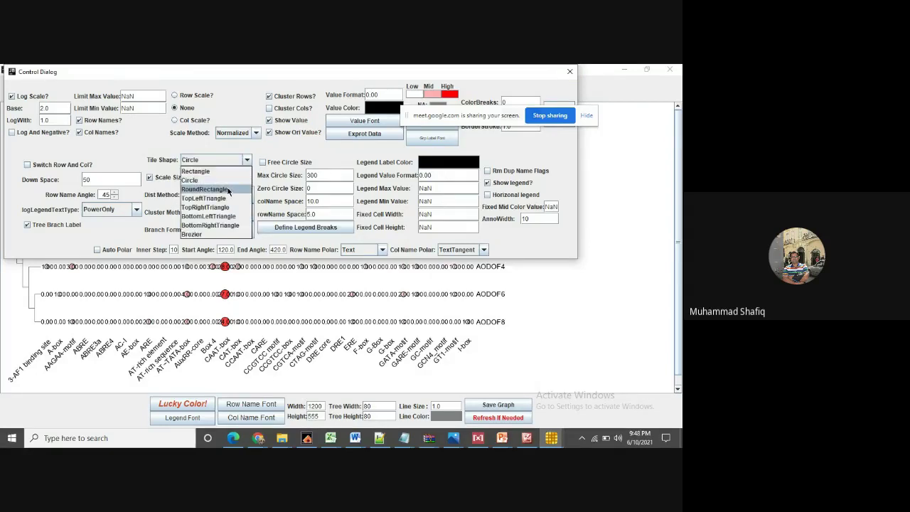
left_click(228, 190)
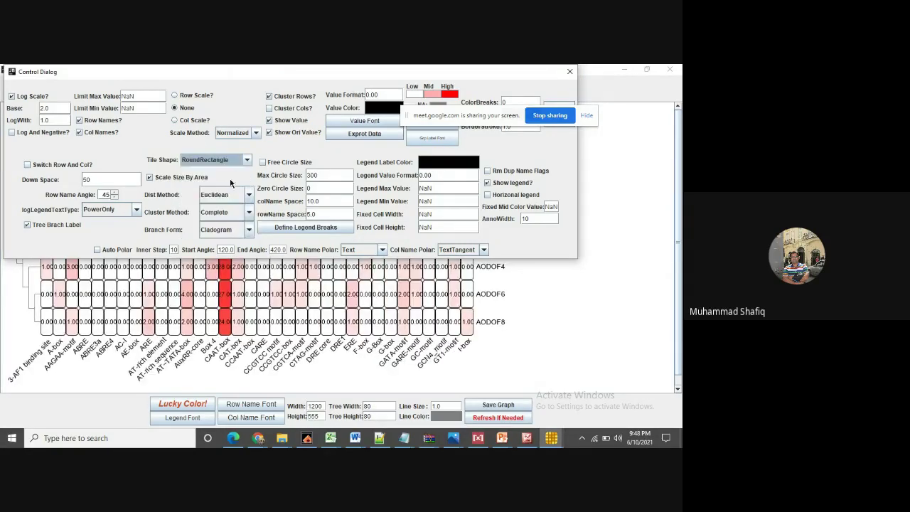
left_click(246, 160)
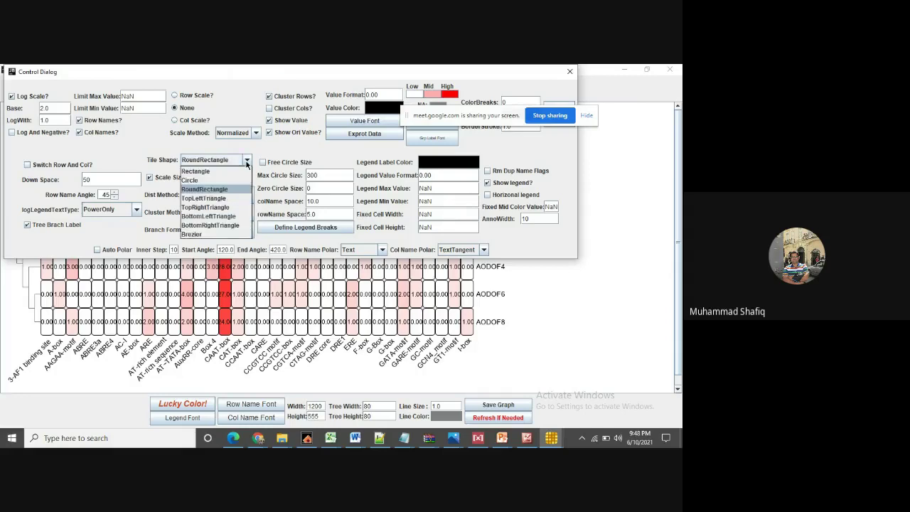
left_click(225, 207)
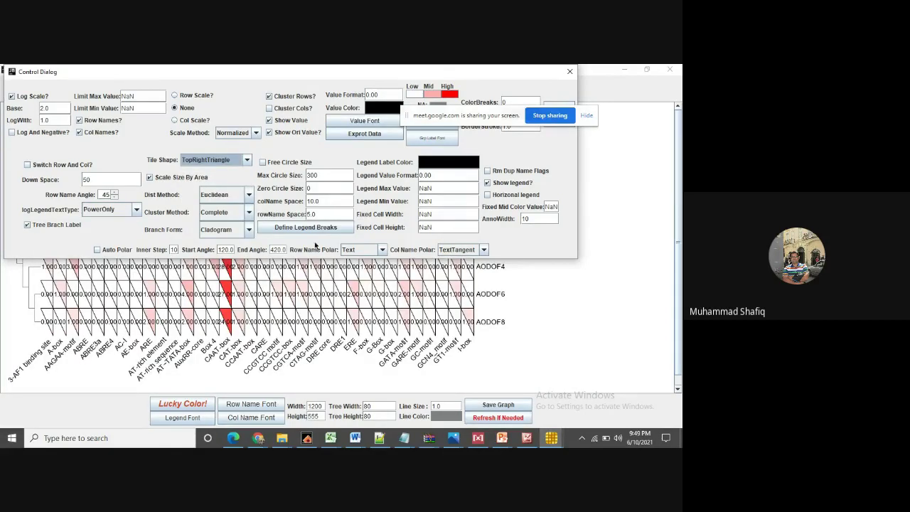
left_click(246, 160)
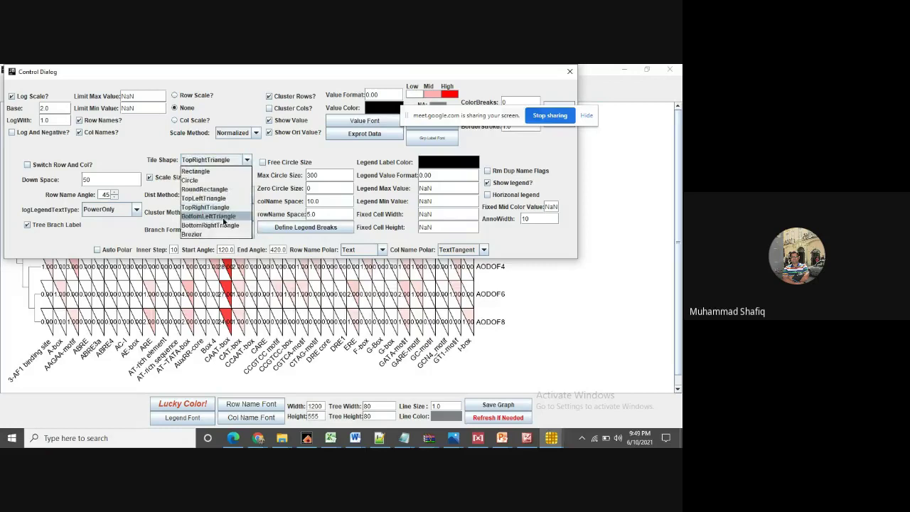
left_click(223, 226)
left_click(571, 311)
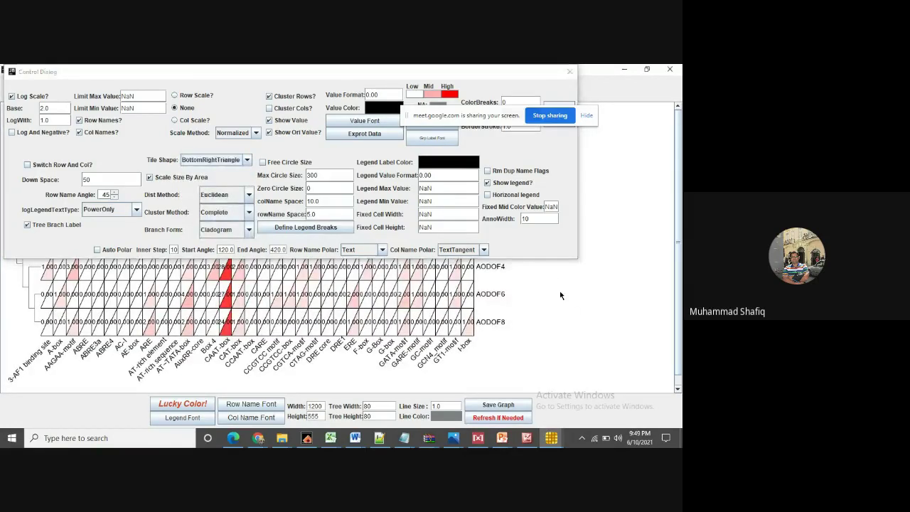
left_click(569, 72)
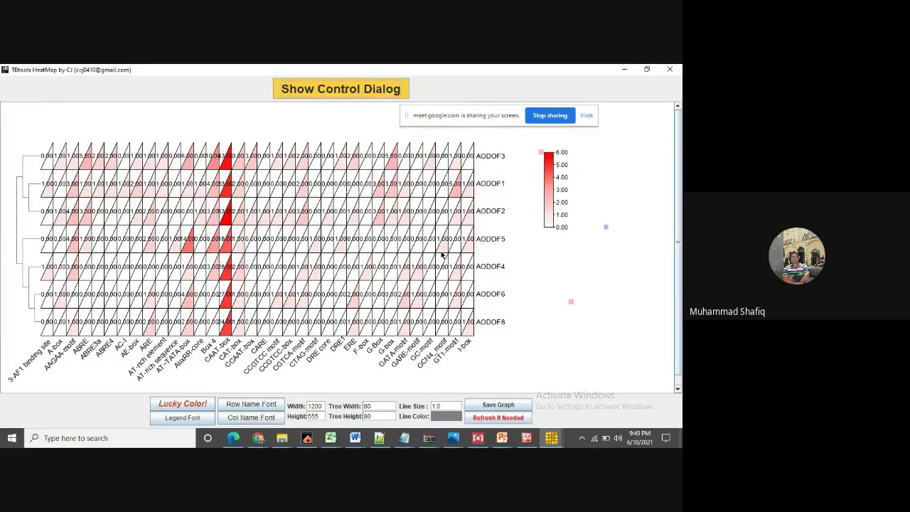
- Set the heat map's tile shape to Rectangle and close the control dialog
left_click(298, 88)
left_click(249, 135)
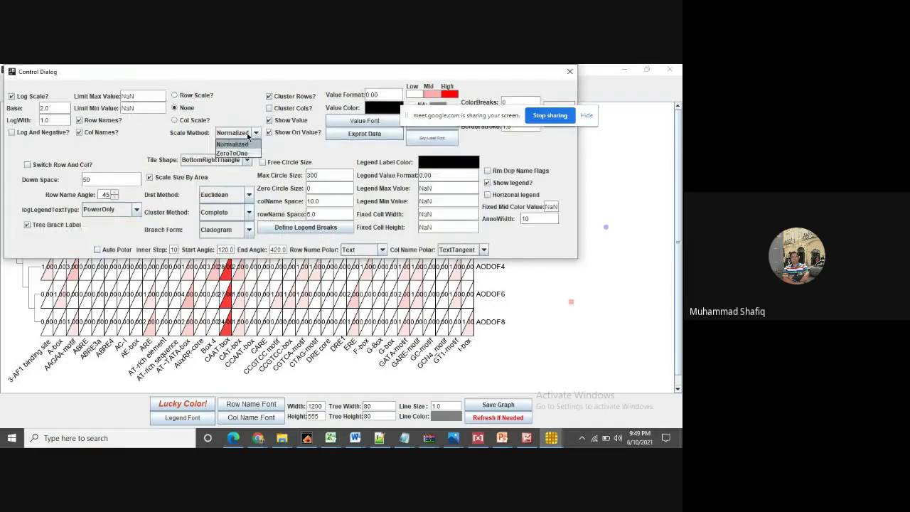
left_click(216, 161)
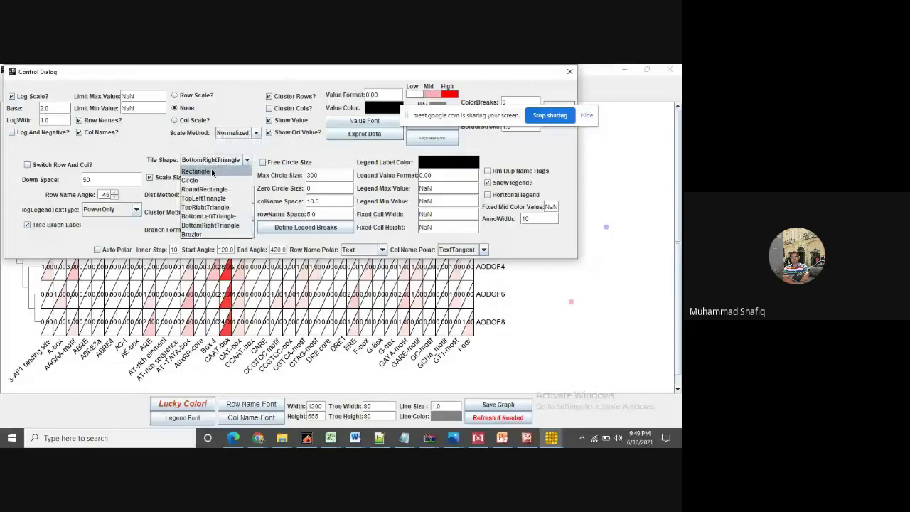
left_click(211, 173)
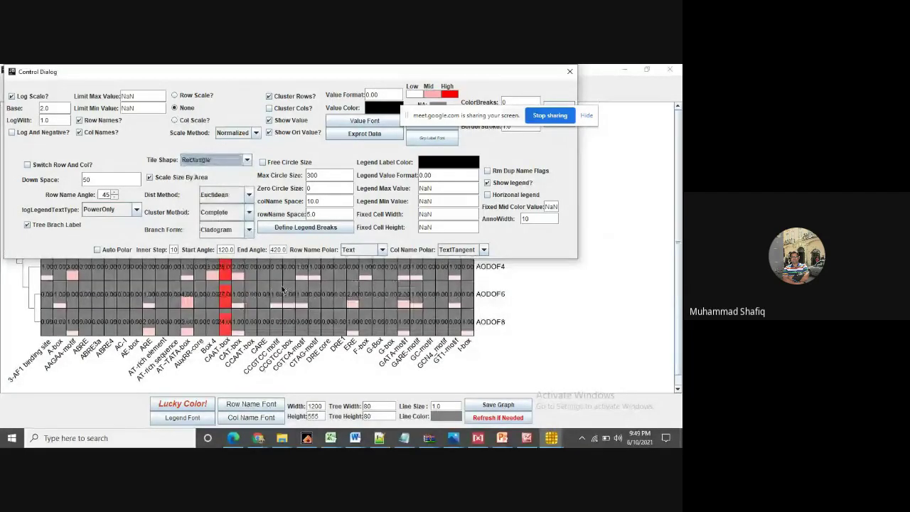
left_click(379, 407)
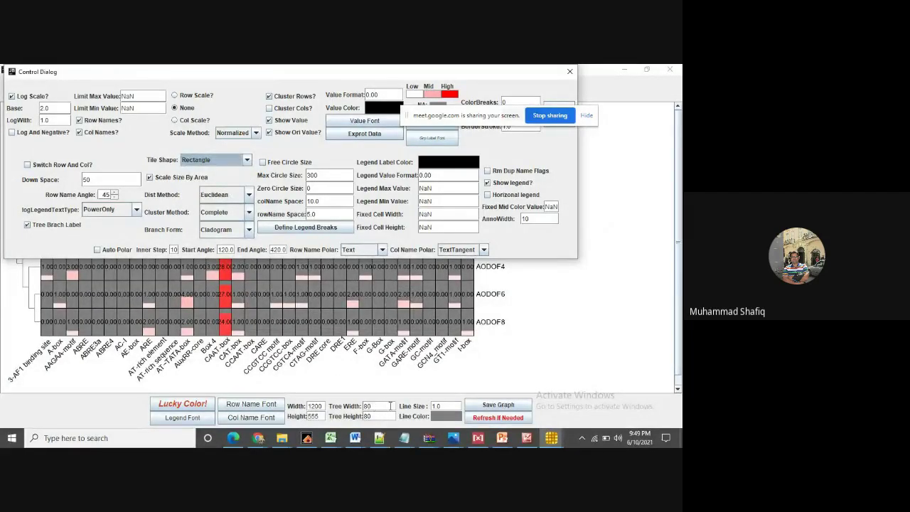
left_click(566, 71)
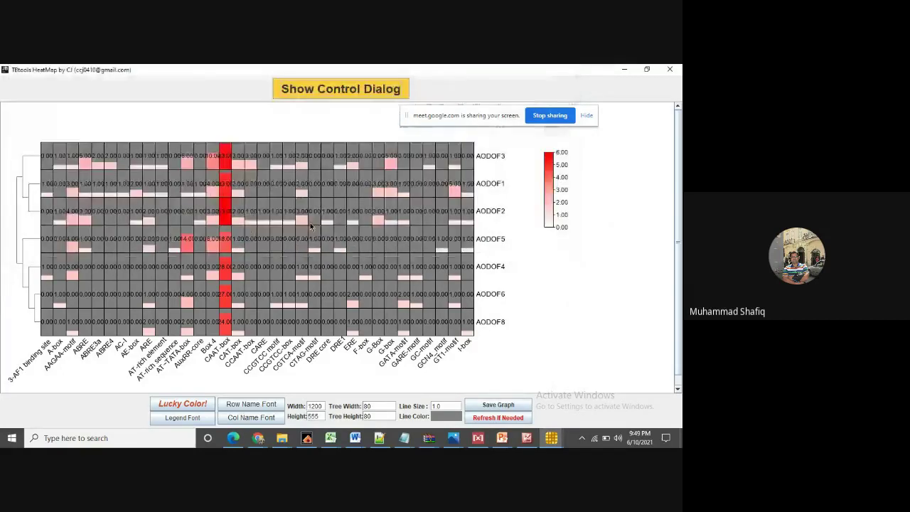
- Set the heat map's value format to 0 to label the cells with whole numbers, and close the control dialog
left_click(341, 88)
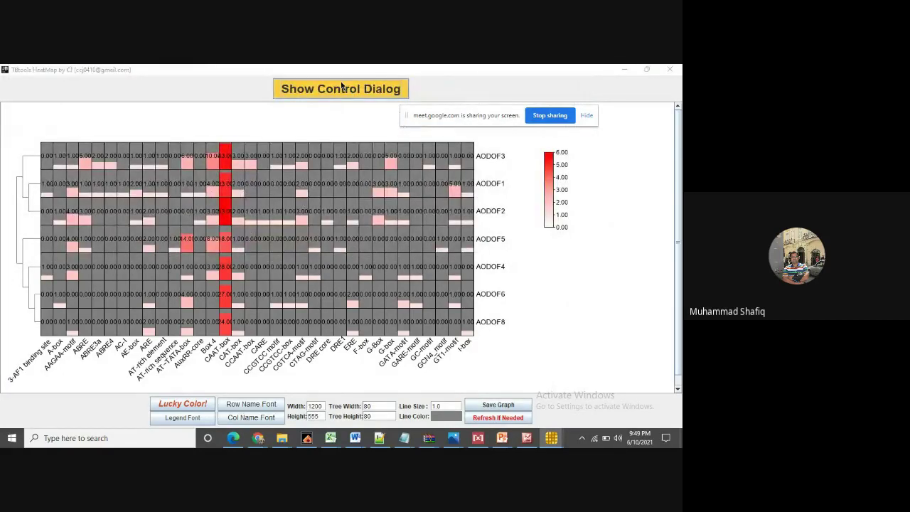
left_click(378, 96)
key("BackSpace")
key("BackSpace")
key("BackSpace")
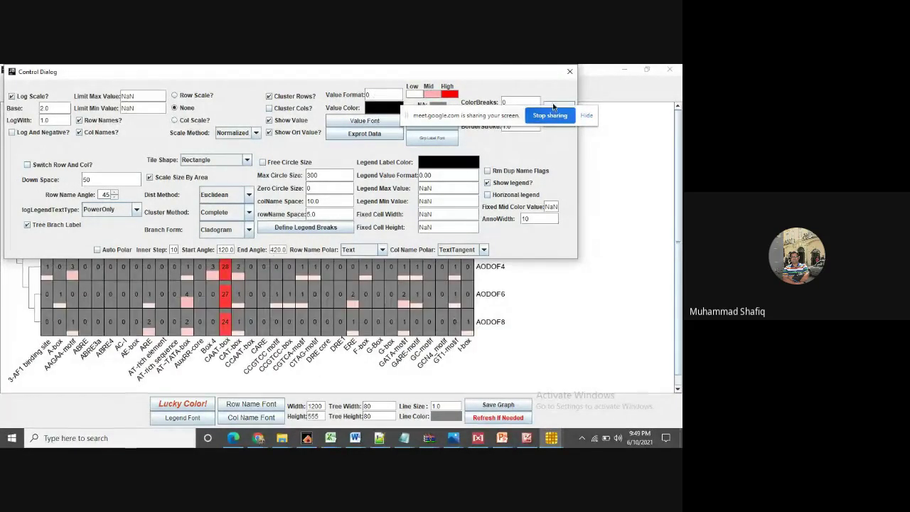
left_click(569, 72)
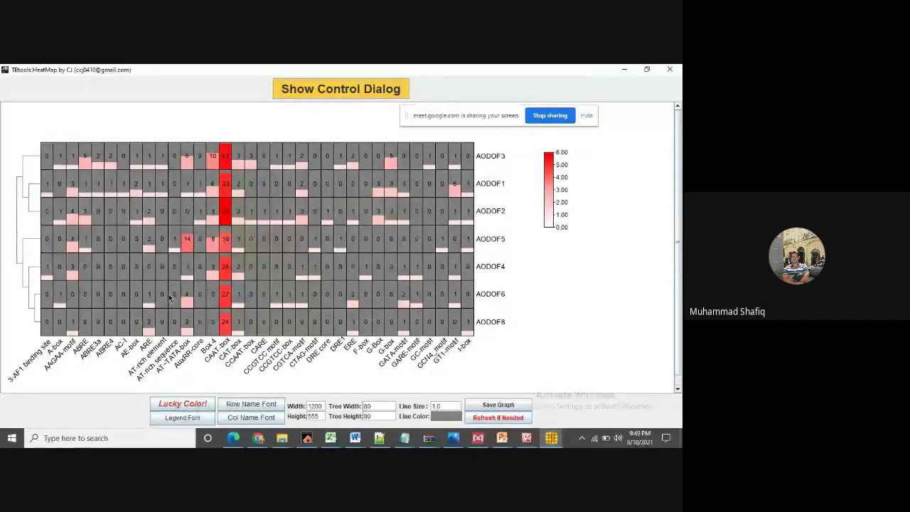
- Cycle random colour schemes until the heat map uses a blue-to-orange palette, and view the image formats available for saving the graph
left_click(183, 403)
left_click(182, 403)
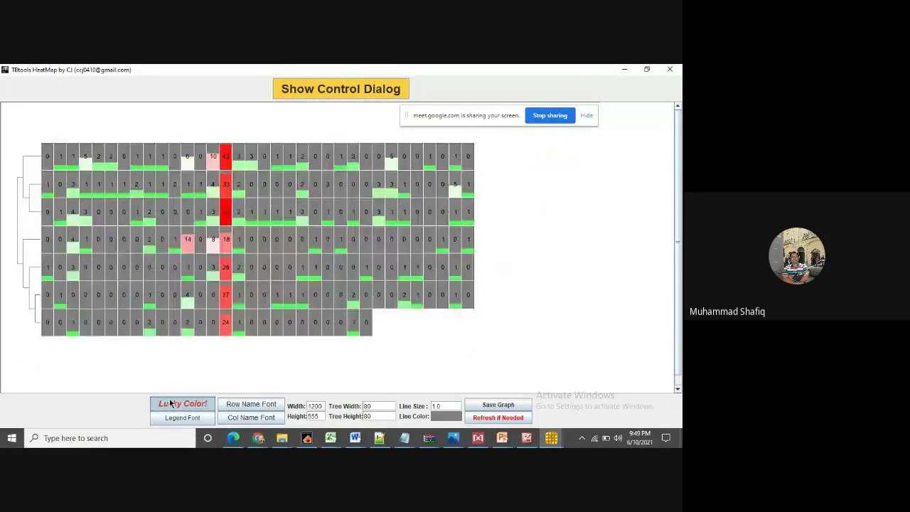
left_click(170, 403)
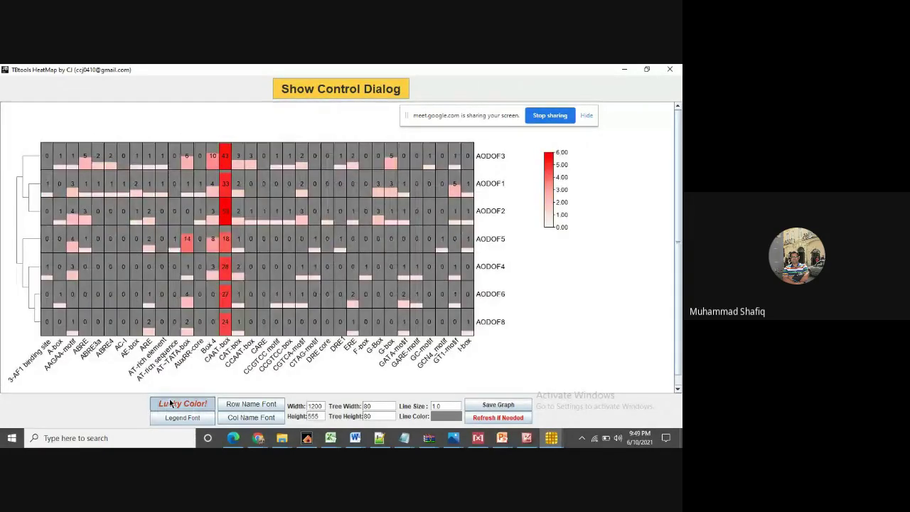
left_click(171, 403)
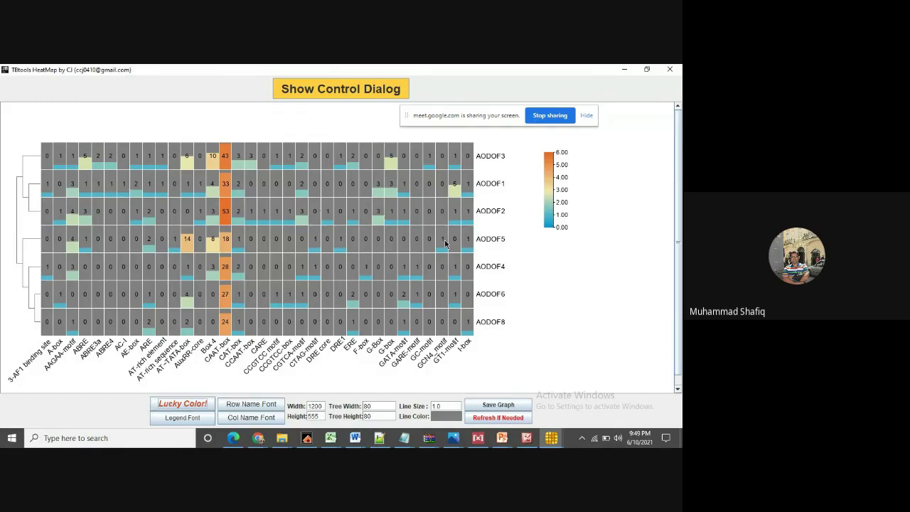
left_click(490, 405)
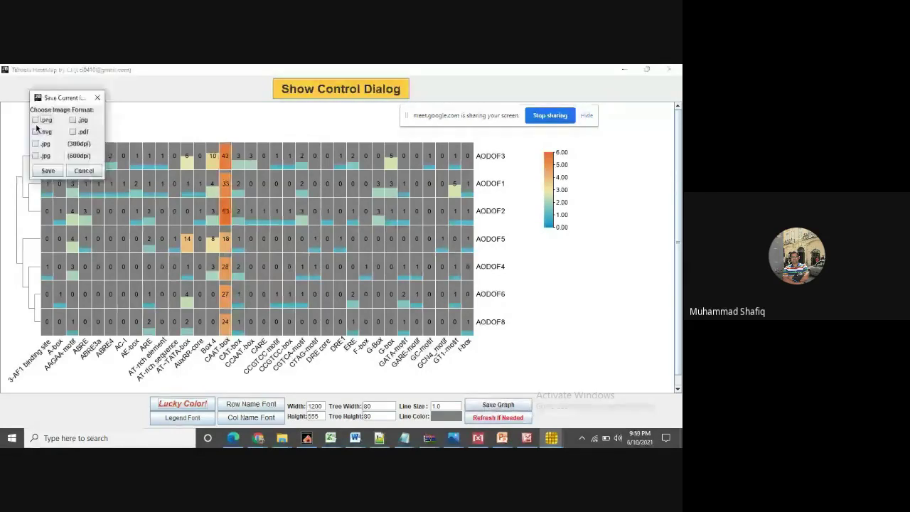
left_click(97, 97)
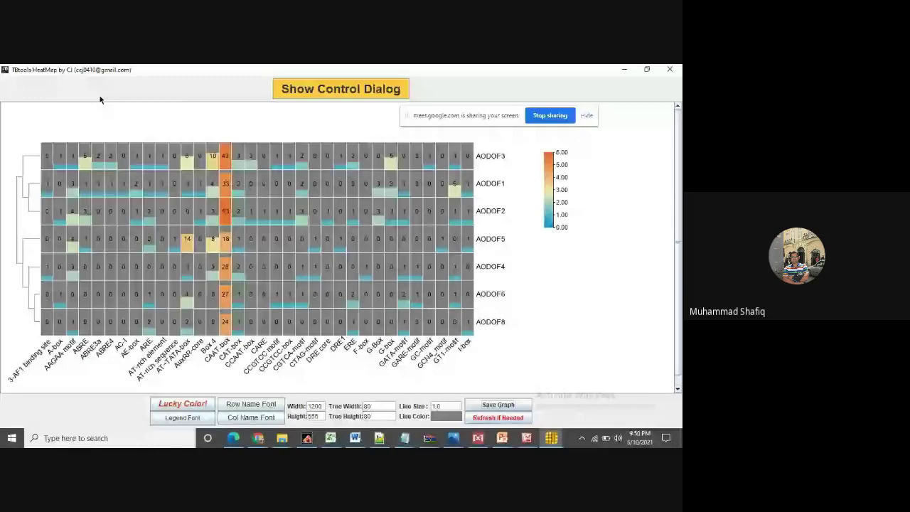
- Switch to the cis regulatory table workbook in Excel and start saving a copy, browsing up to the MSC STUDETNS folder
left_click(328, 438)
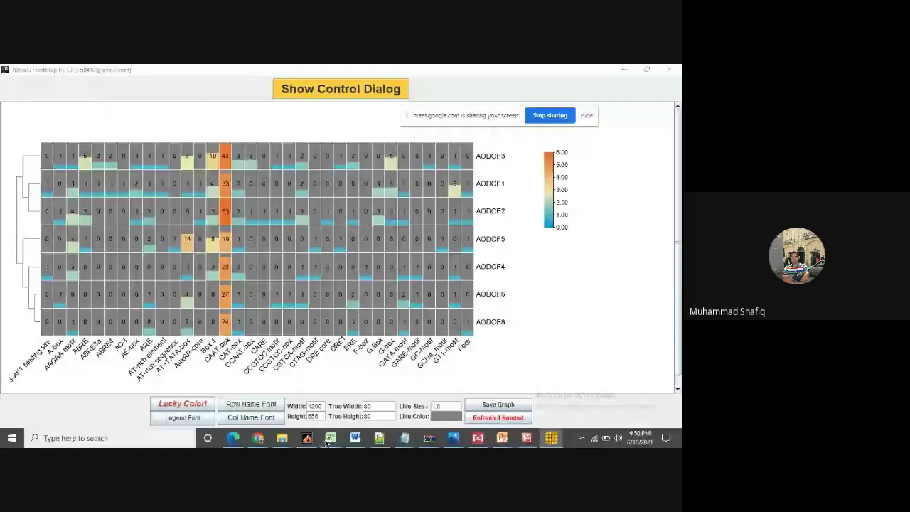
mouse_move(329, 438)
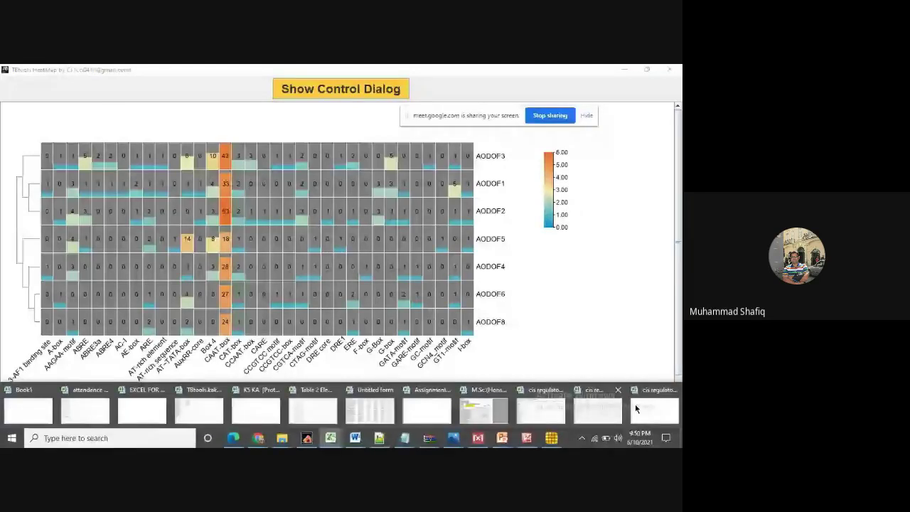
left_click(636, 408)
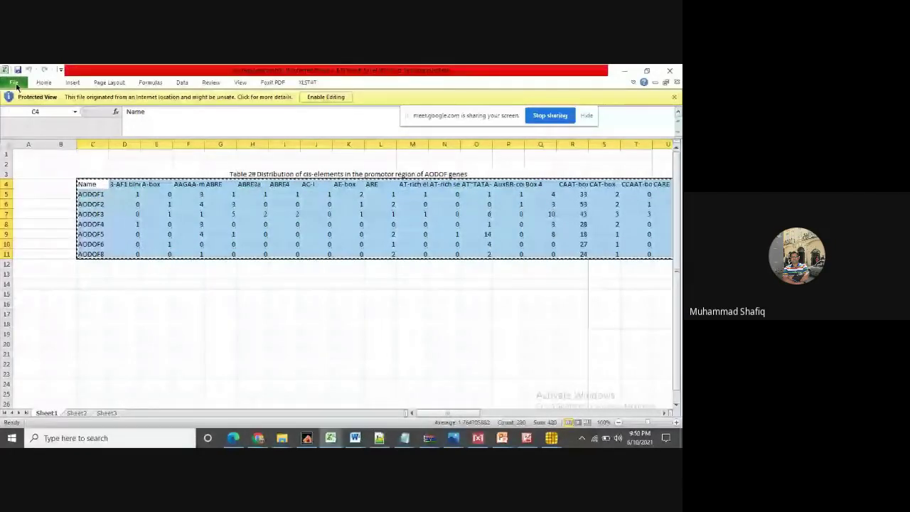
key("ctrl+s")
left_click(312, 270)
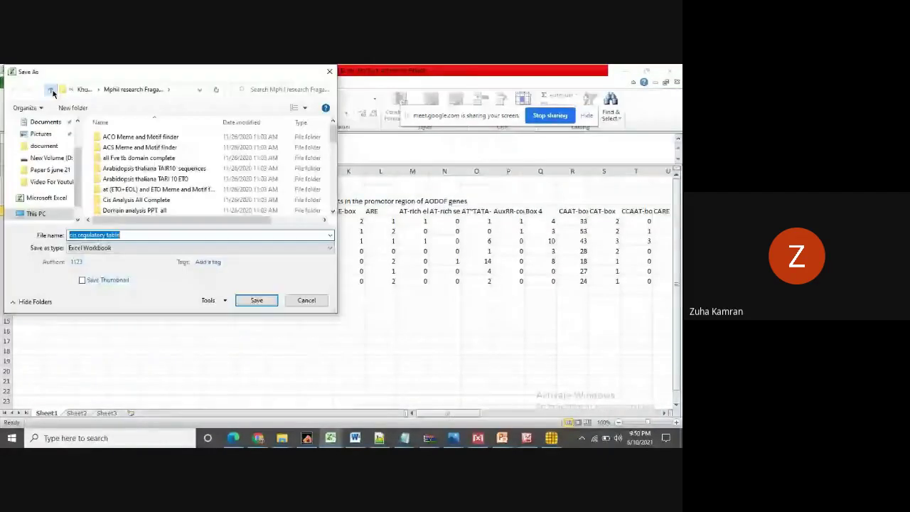
left_click(51, 90)
left_click(51, 89)
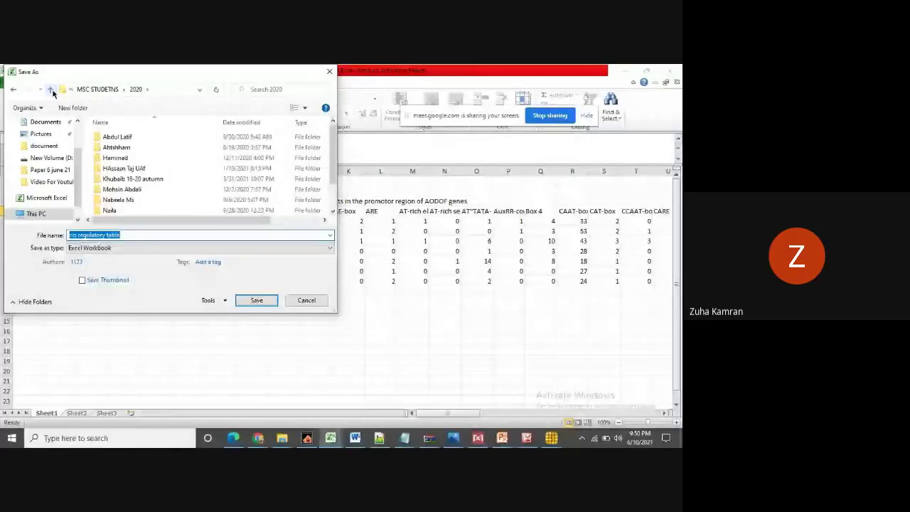
left_click(52, 89)
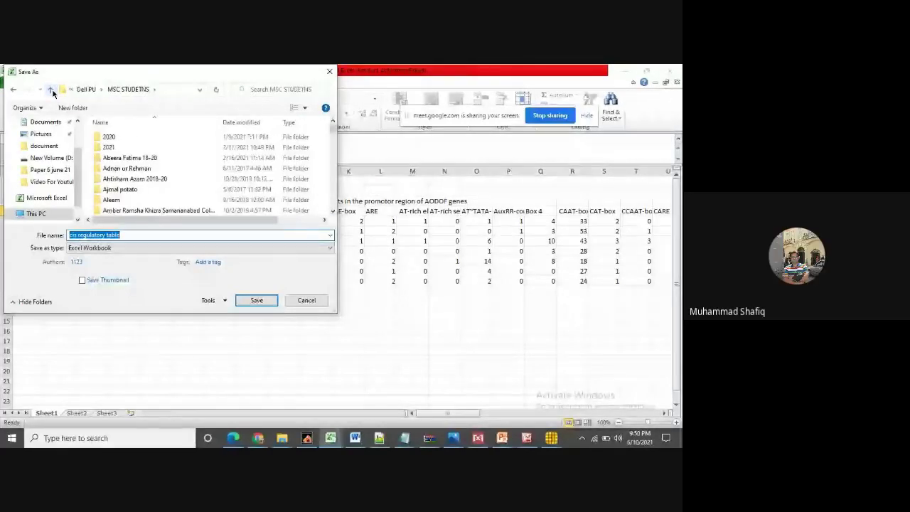
- Switch to the table cs ma cl document in Word and select the CsEDS1 gene ID Cucsa.197280.1
left_click(354, 445)
left_click(334, 419)
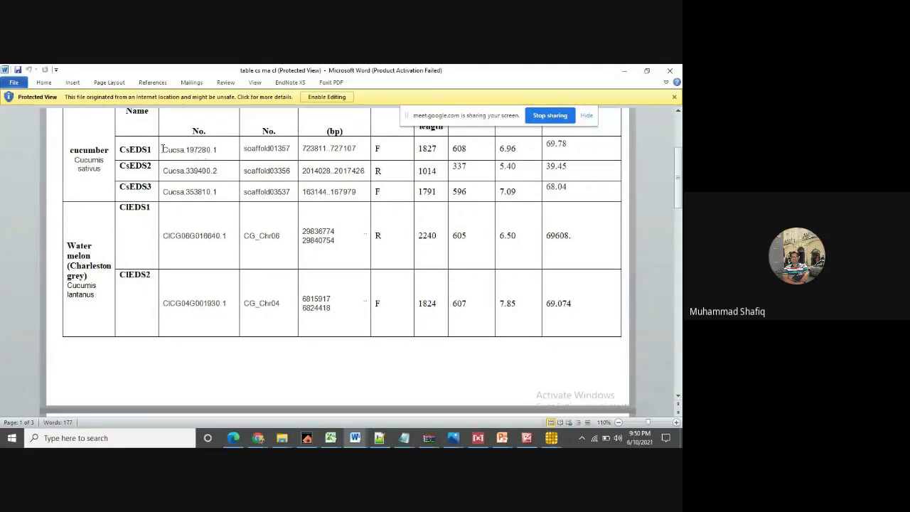
left_click_drag(162, 149, 218, 148)
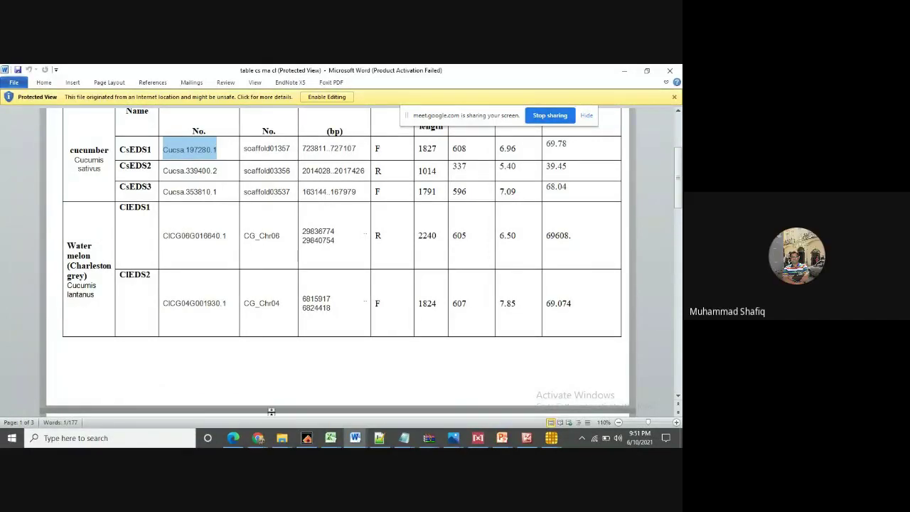
- Switch to WhatsApp Web in the browser, search the chats for yabby, and open the YABBY in cucumber group
left_click(259, 438)
left_click(173, 412)
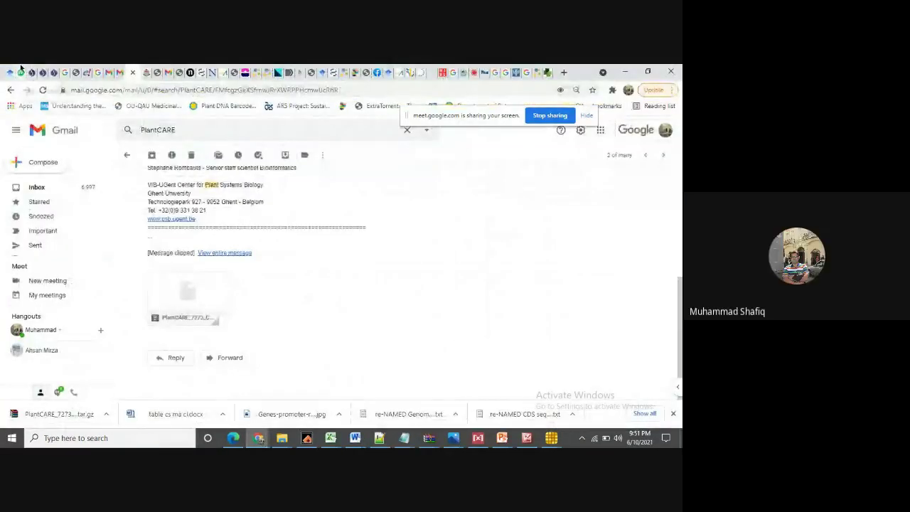
left_click(20, 72)
key("BackSpace")
key("BackSpace")
key("BackSpace")
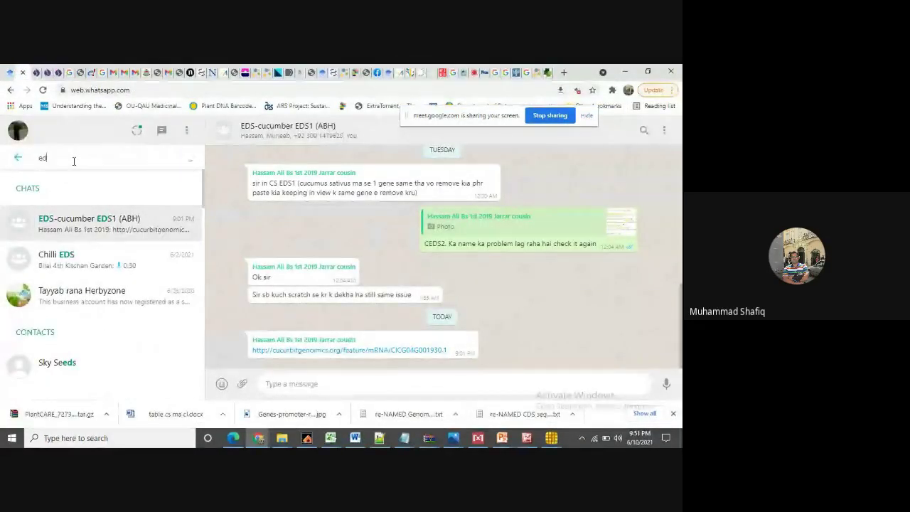
type("sabby")
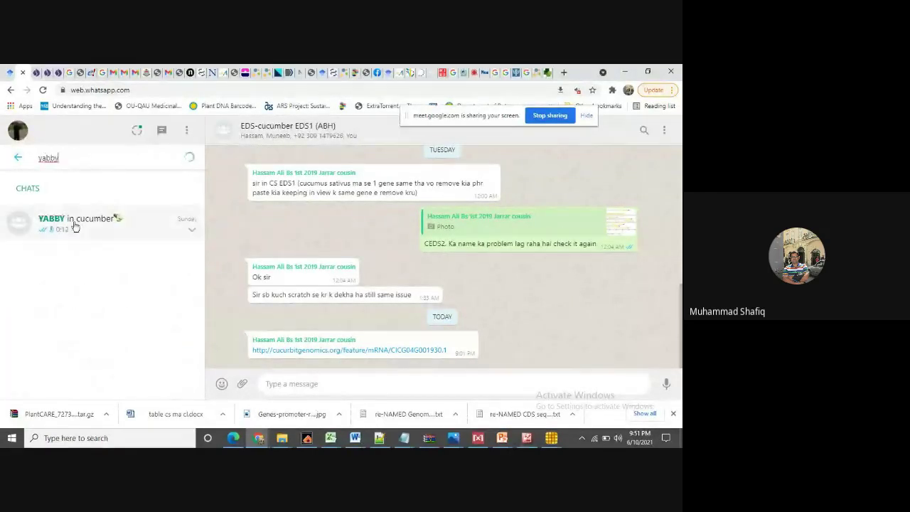
left_click(75, 221)
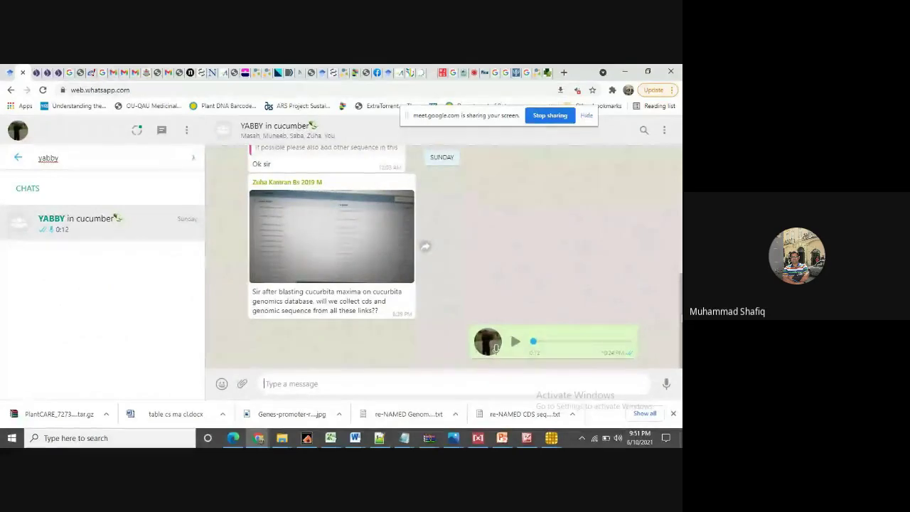
- Find the table genes cucumber,arabidopsis,banana,cucurbita maxima.docx file in the group chat's earlier messages, download it, and open it in Word
right_click(679, 253)
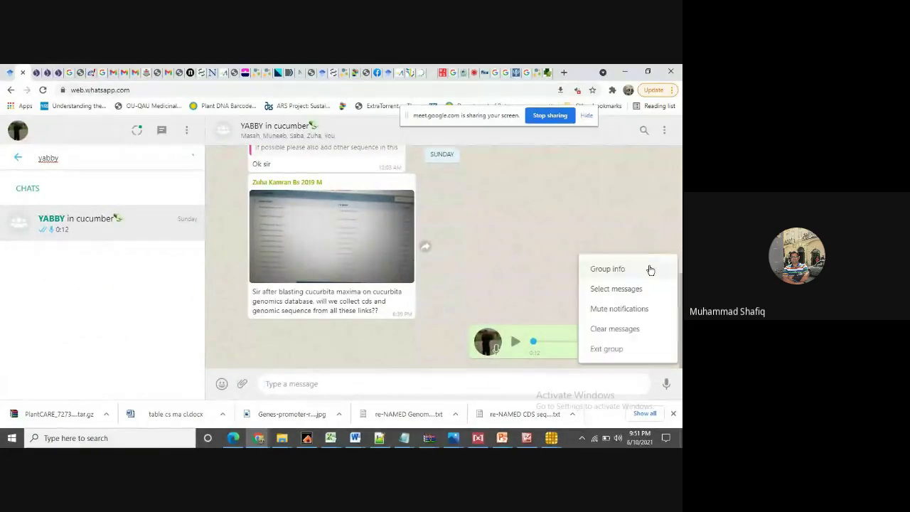
left_click(600, 214)
scroll(680, 291, "up", 5)
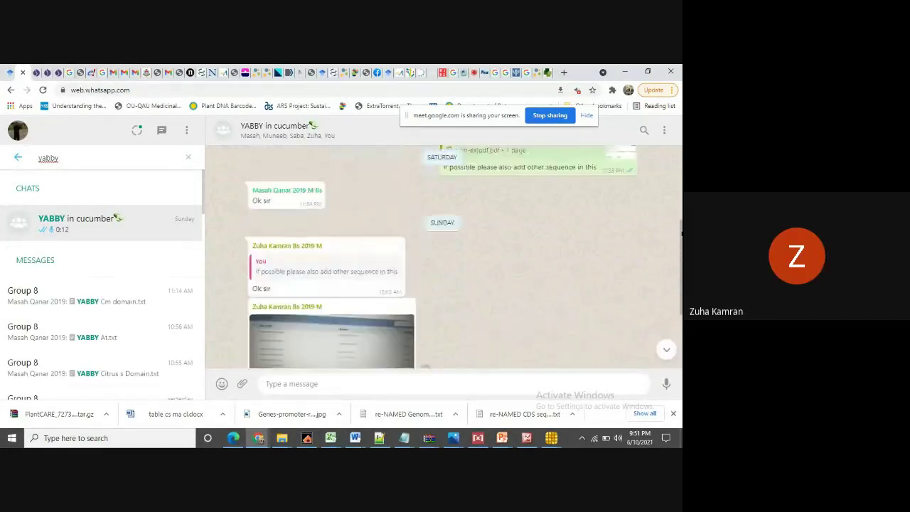
scroll(462, 256, "up", 10)
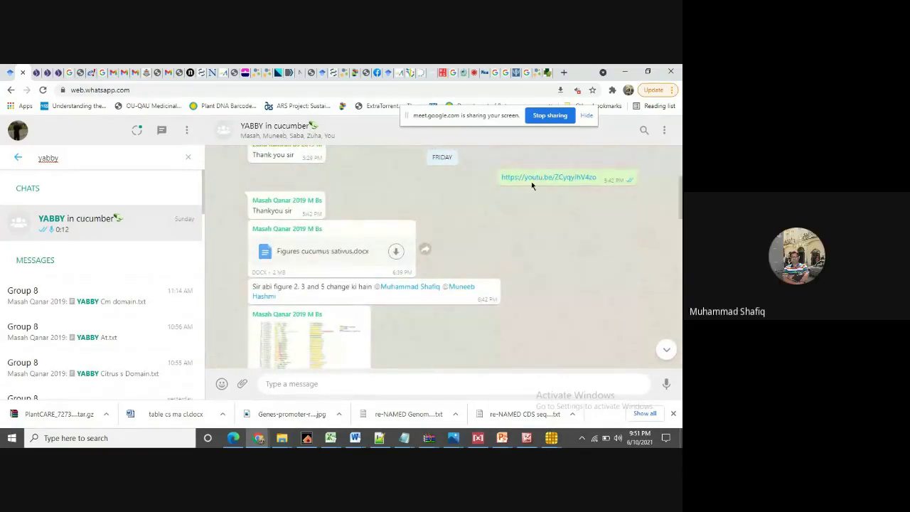
scroll(680, 202, "up", 3)
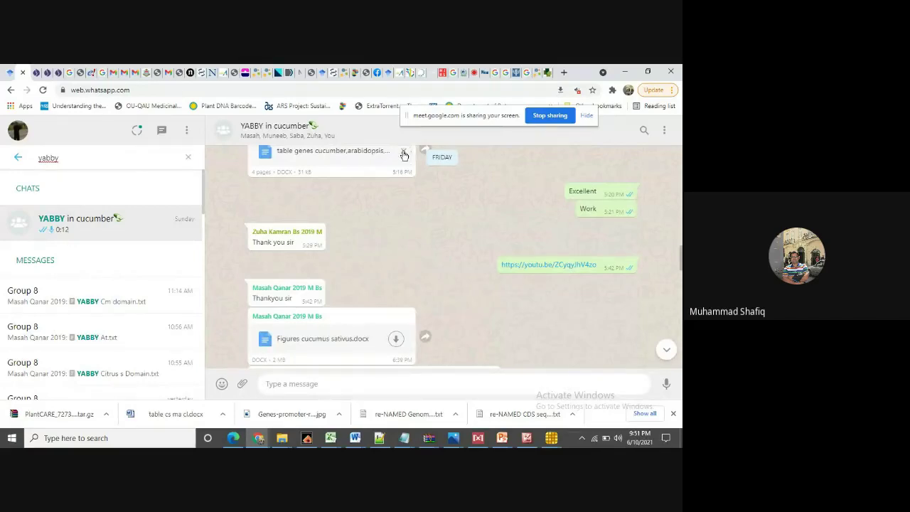
left_click(403, 153)
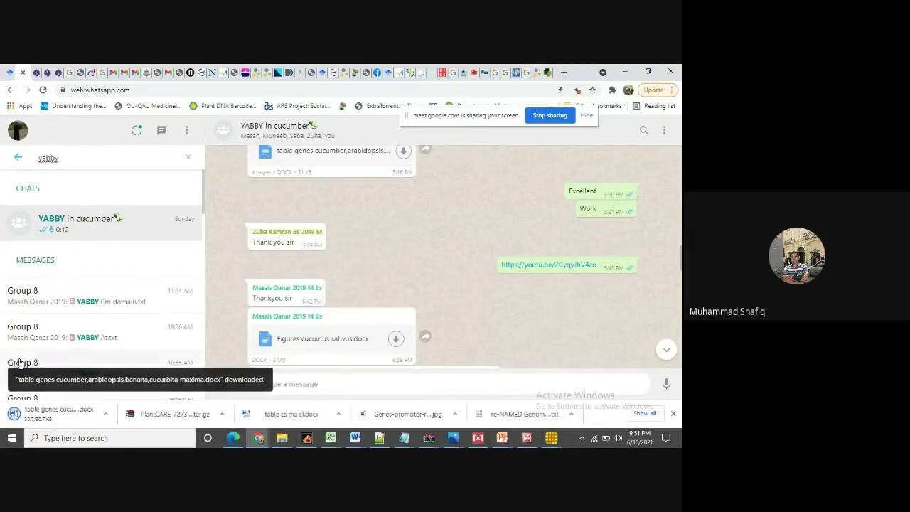
left_click(41, 414)
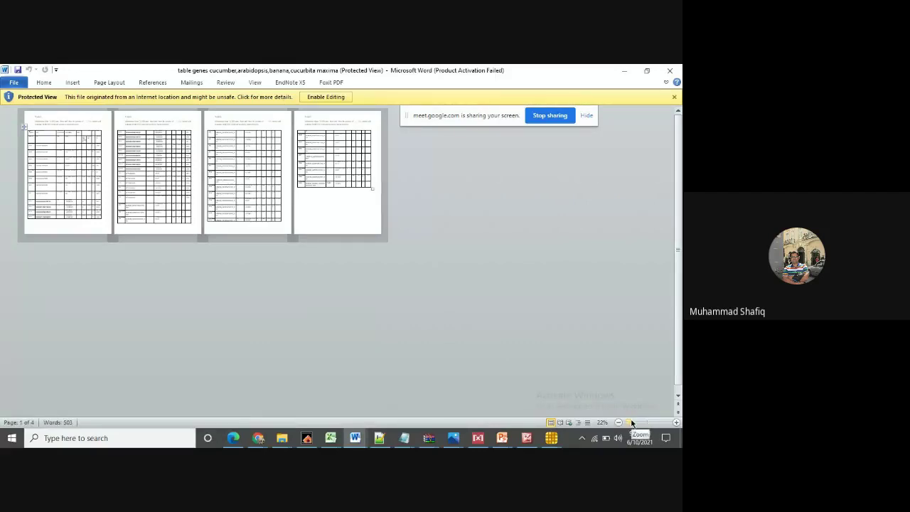
- Zoom the document to 100% and copy the CsYABBY1 accession number Cucsa.086660
left_click_drag(628, 422, 648, 426)
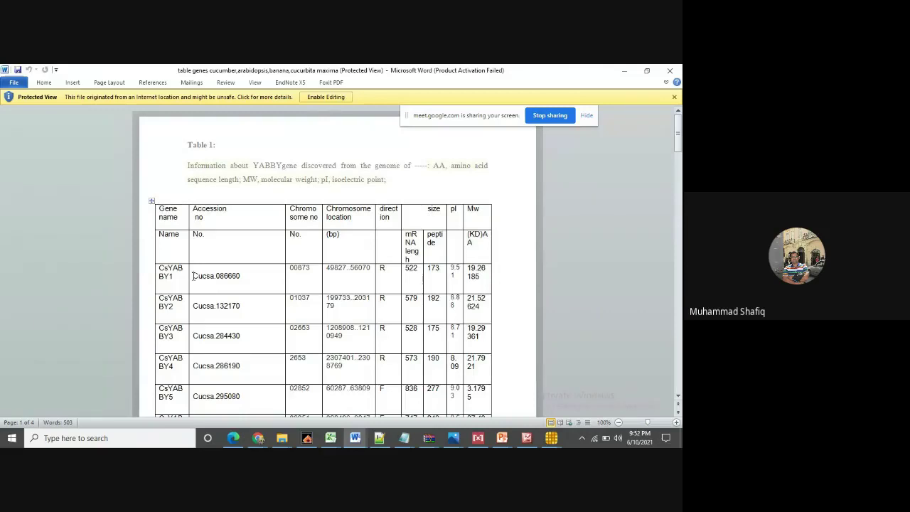
left_click_drag(194, 275, 241, 280)
key("ctrl+c")
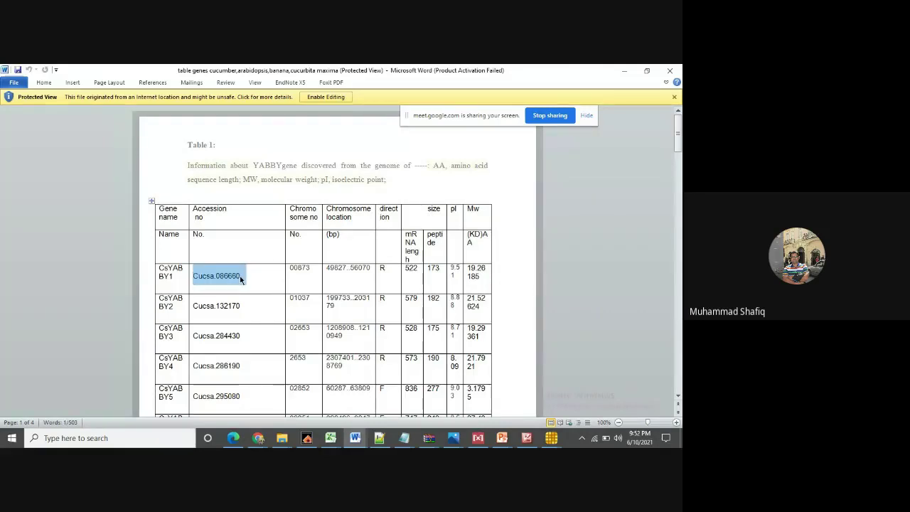
- Switch to Phytozome 12 in the browser, choose the Cucumis sativus v1.0 species, and open its BLAST search page
left_click(625, 71)
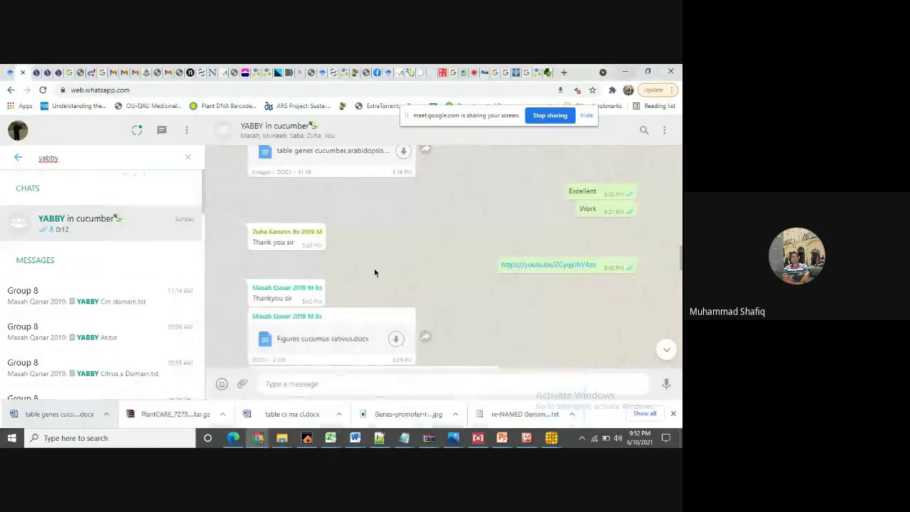
left_click(534, 72)
left_click(10, 89)
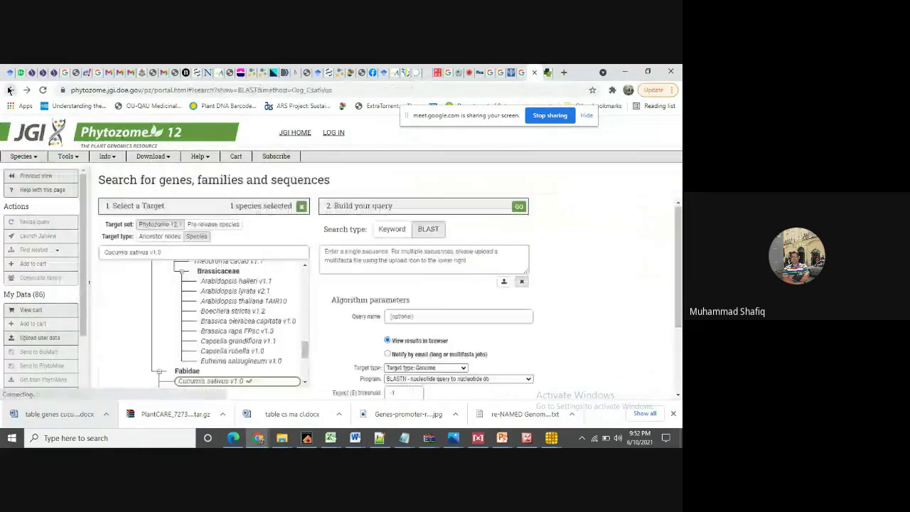
left_click(10, 90)
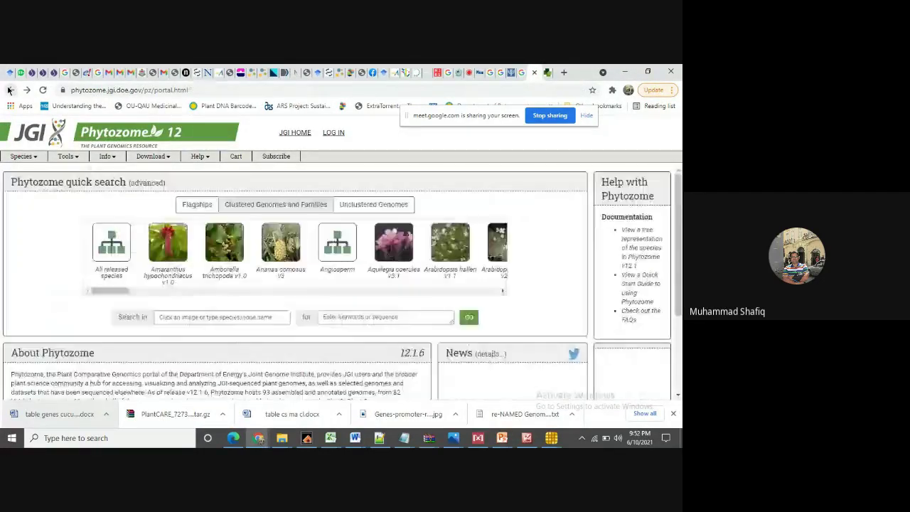
left_click(24, 156)
left_click(160, 172)
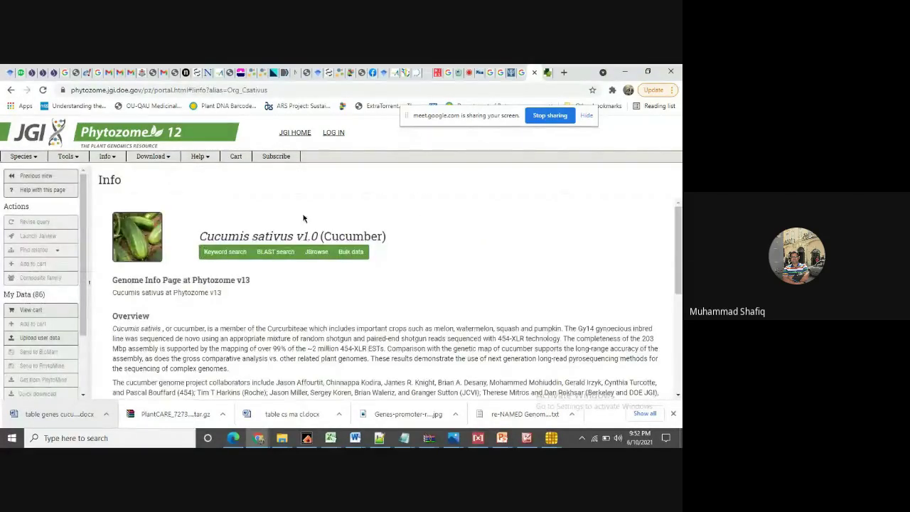
left_click(284, 254)
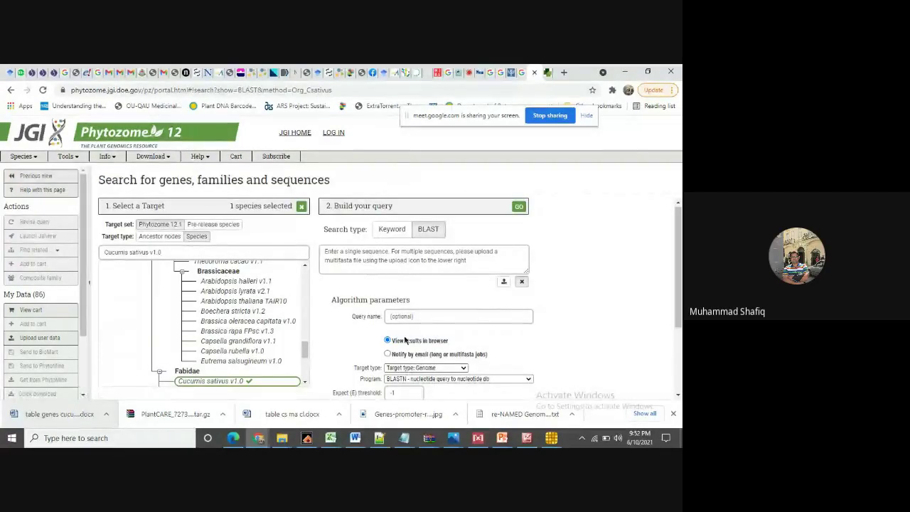
- Run a keyword search for Cucsa.086660 in Cucumis sativus v1.0 and open the gene view of the matching gene
left_click(390, 229)
left_click(392, 261)
key("ctrl+v")
left_click(519, 207)
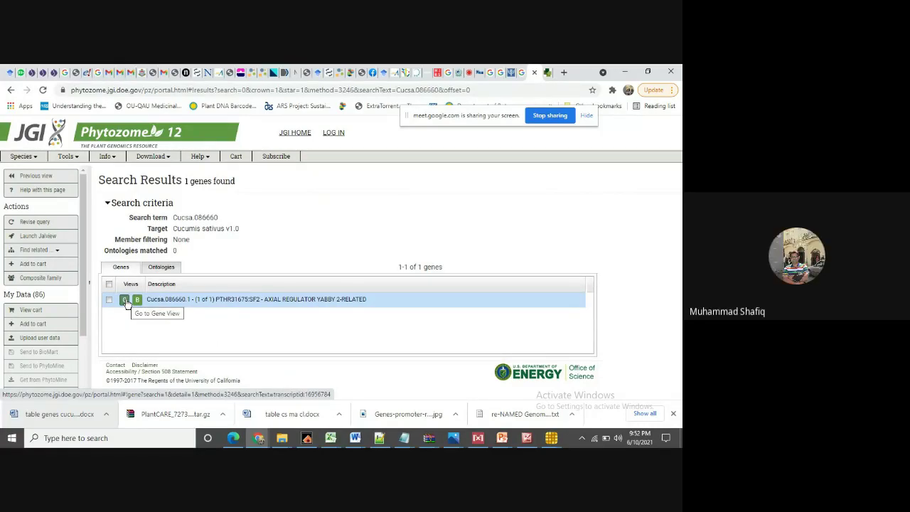
left_click(126, 302)
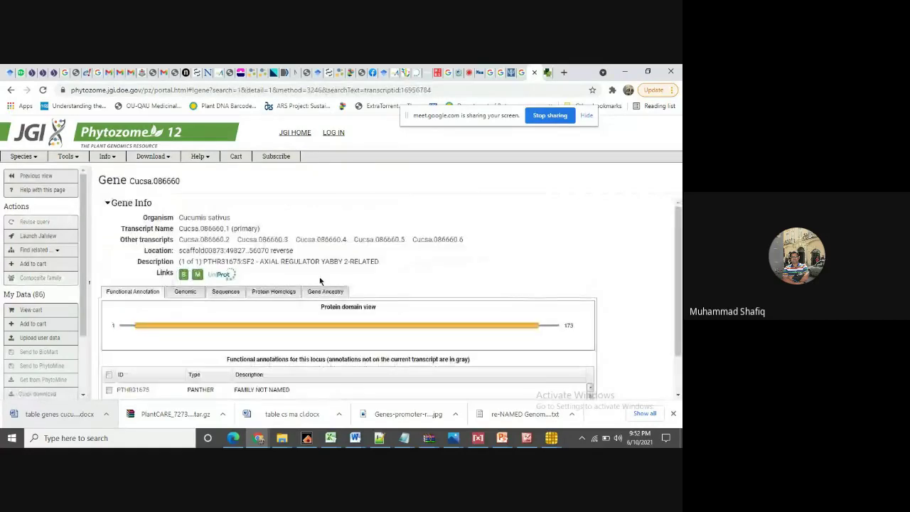
- Show the gene's sequences, expand the genomic sequence, and enter 1000 for the upstream flanking sequence
left_click(226, 294)
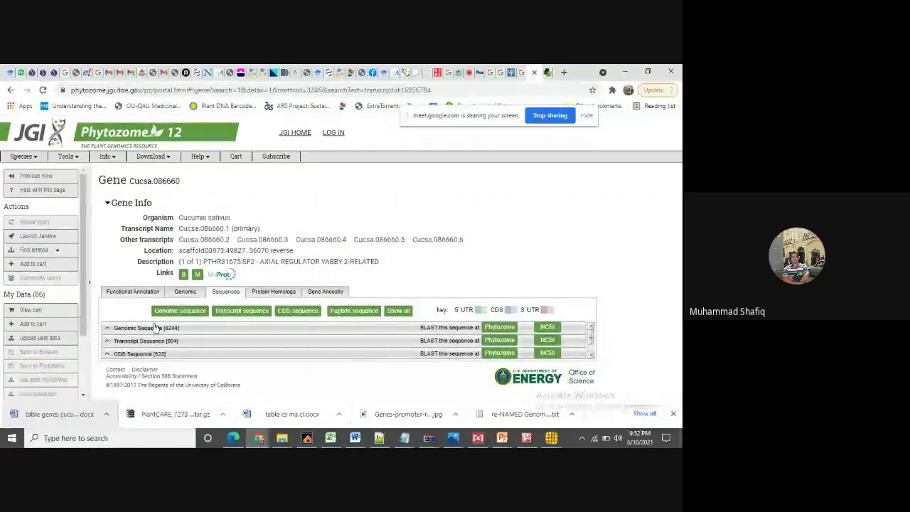
left_click(151, 328)
left_click(272, 355)
key("BackSpace")
type("1000")
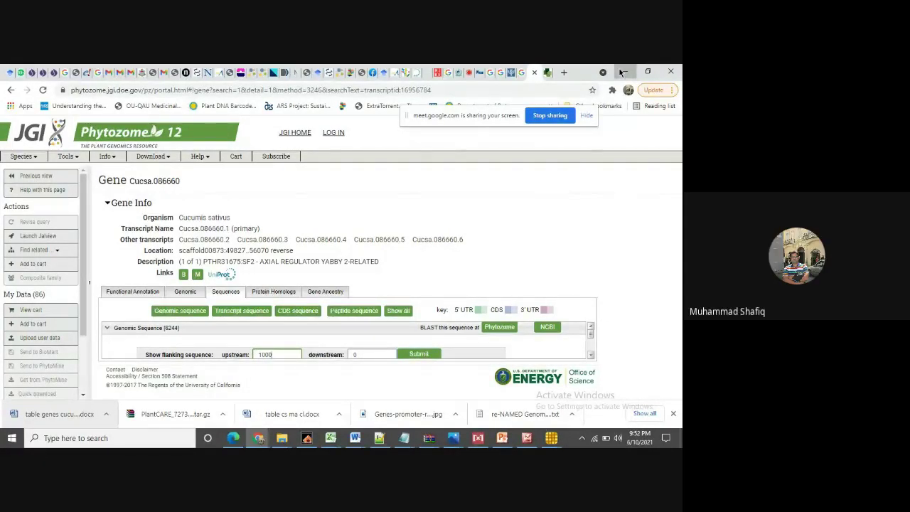
- Switch back to the table genes document in Word and look over the CsYABBY gene accession numbers
left_click(621, 72)
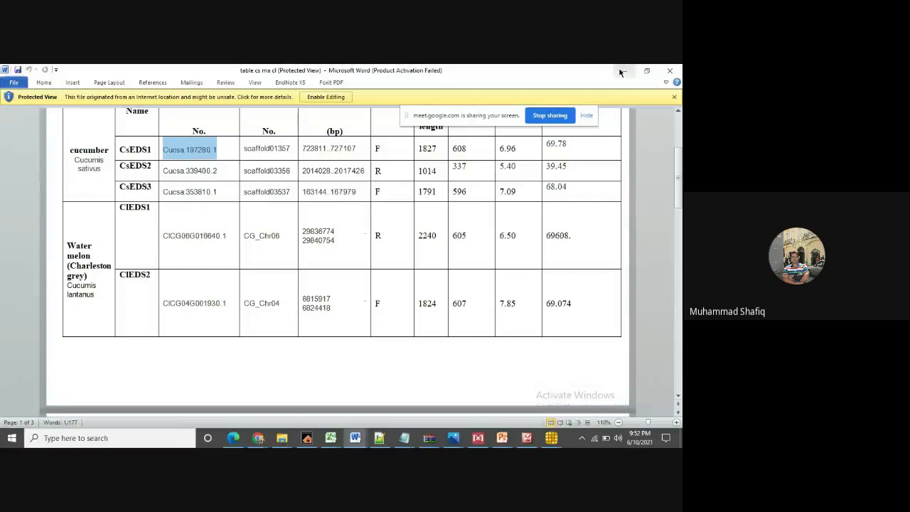
mouse_move(354, 438)
left_click(370, 419)
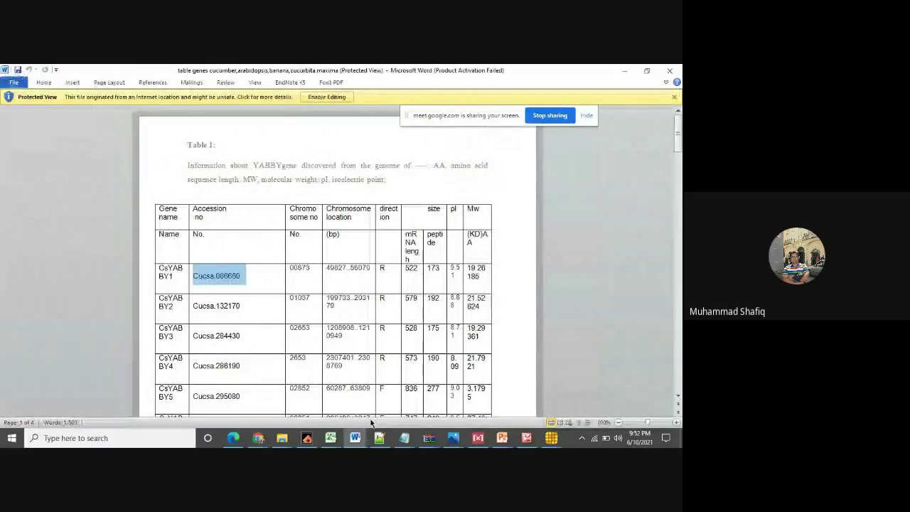
left_click_drag(678, 132, 677, 157)
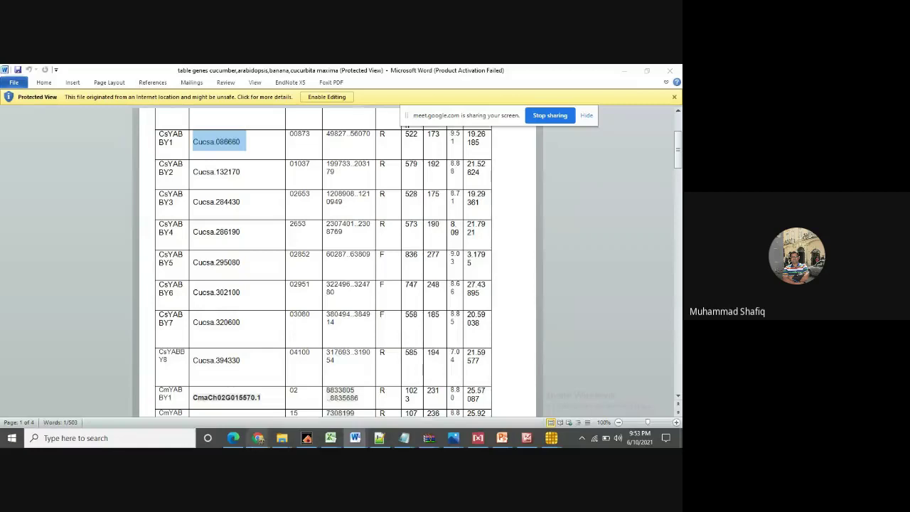
- Switch to the Google Meet call in the browser, try to end the call for everyone, and dismiss the dialog
mouse_move(258, 438)
left_click(146, 394)
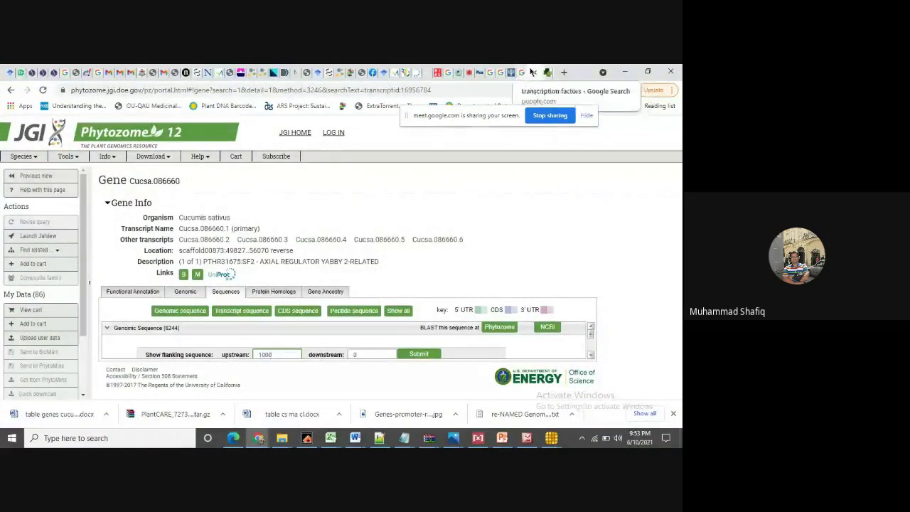
left_click(468, 71)
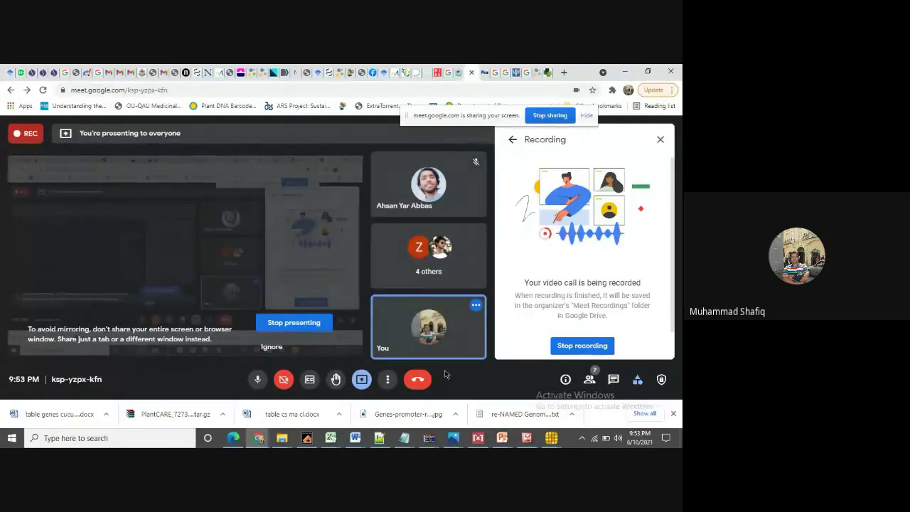
left_click(417, 379)
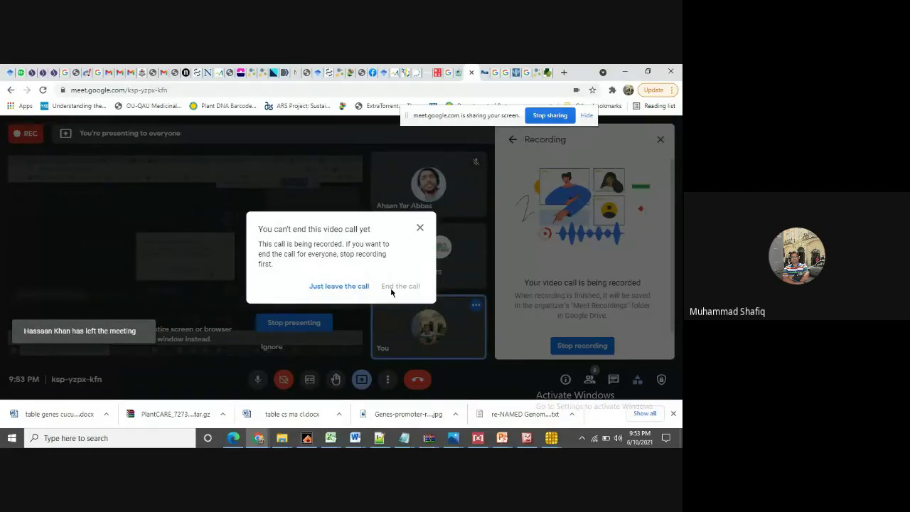
left_click(419, 227)
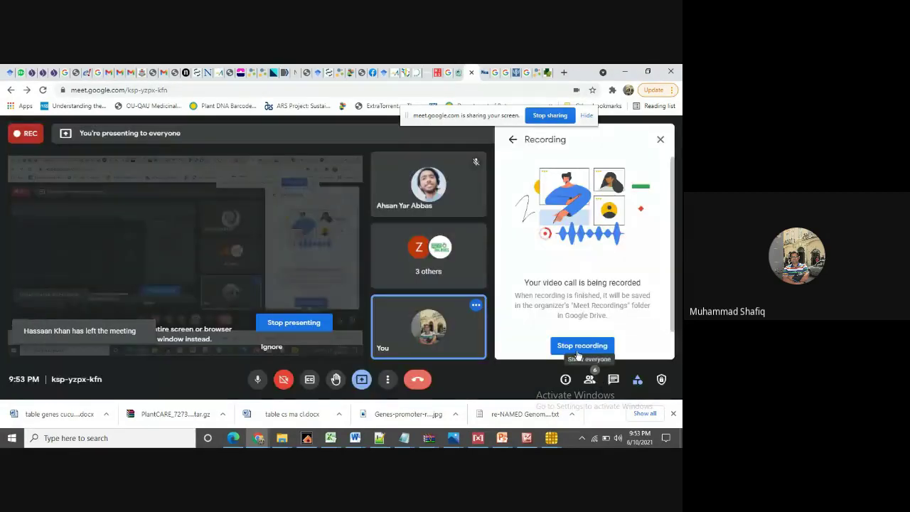